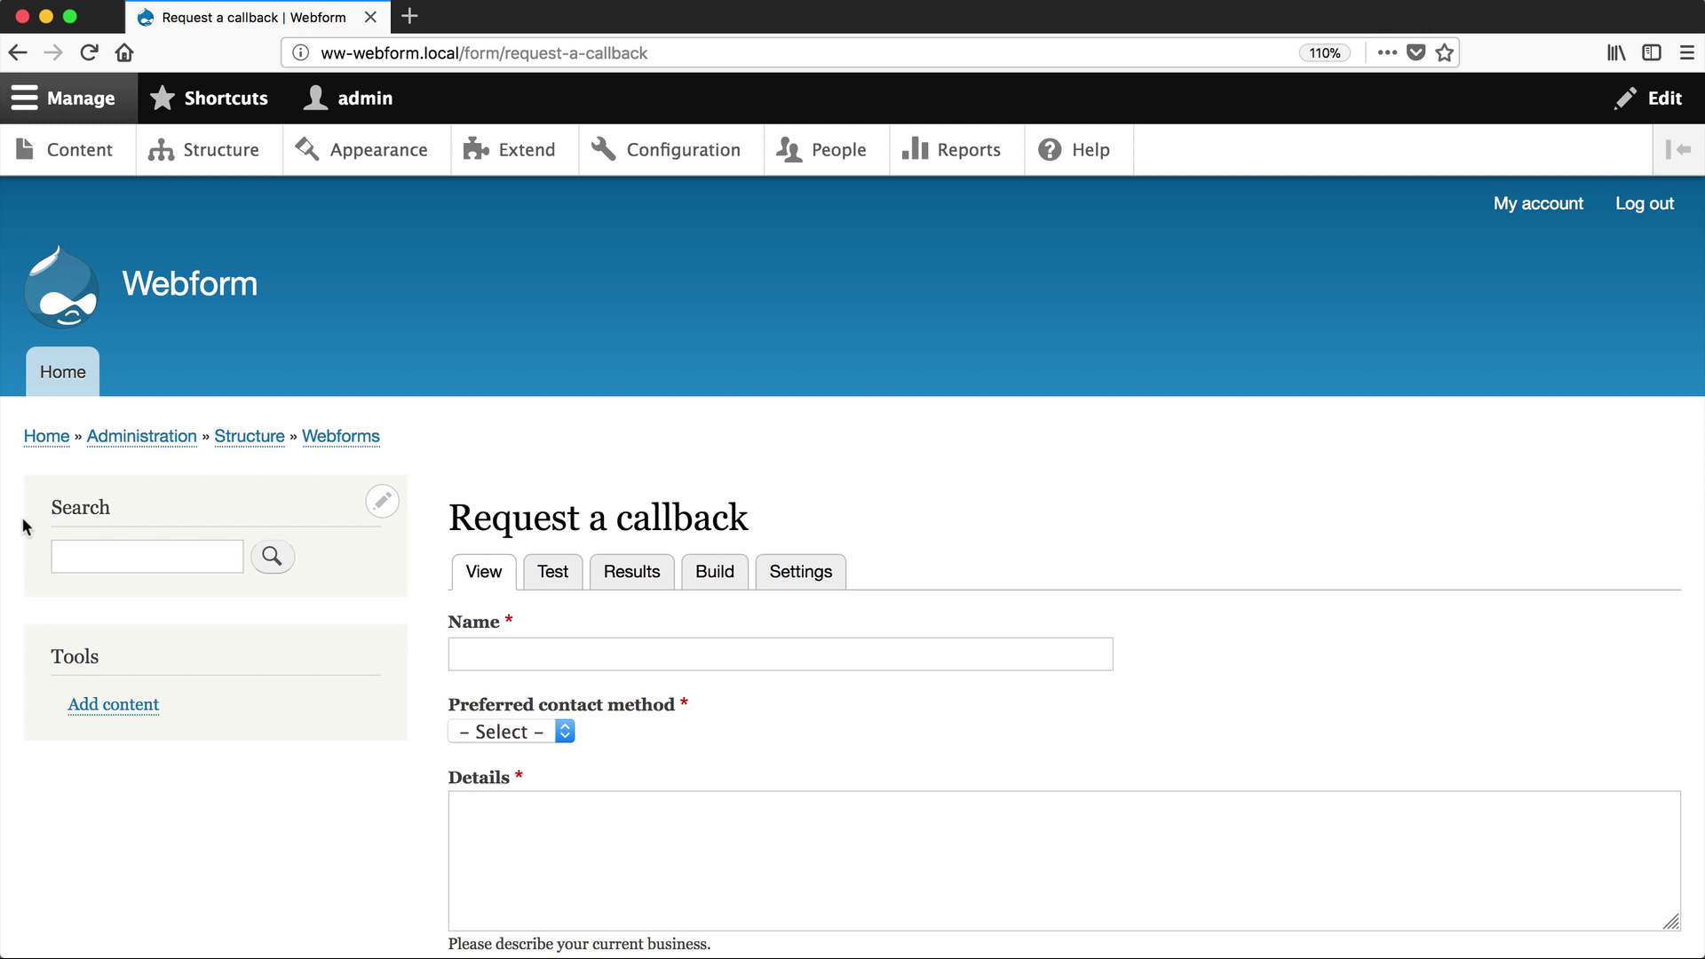
- Add a wizard page titled 'Contact details' to the element list and save it
left_click(721, 576)
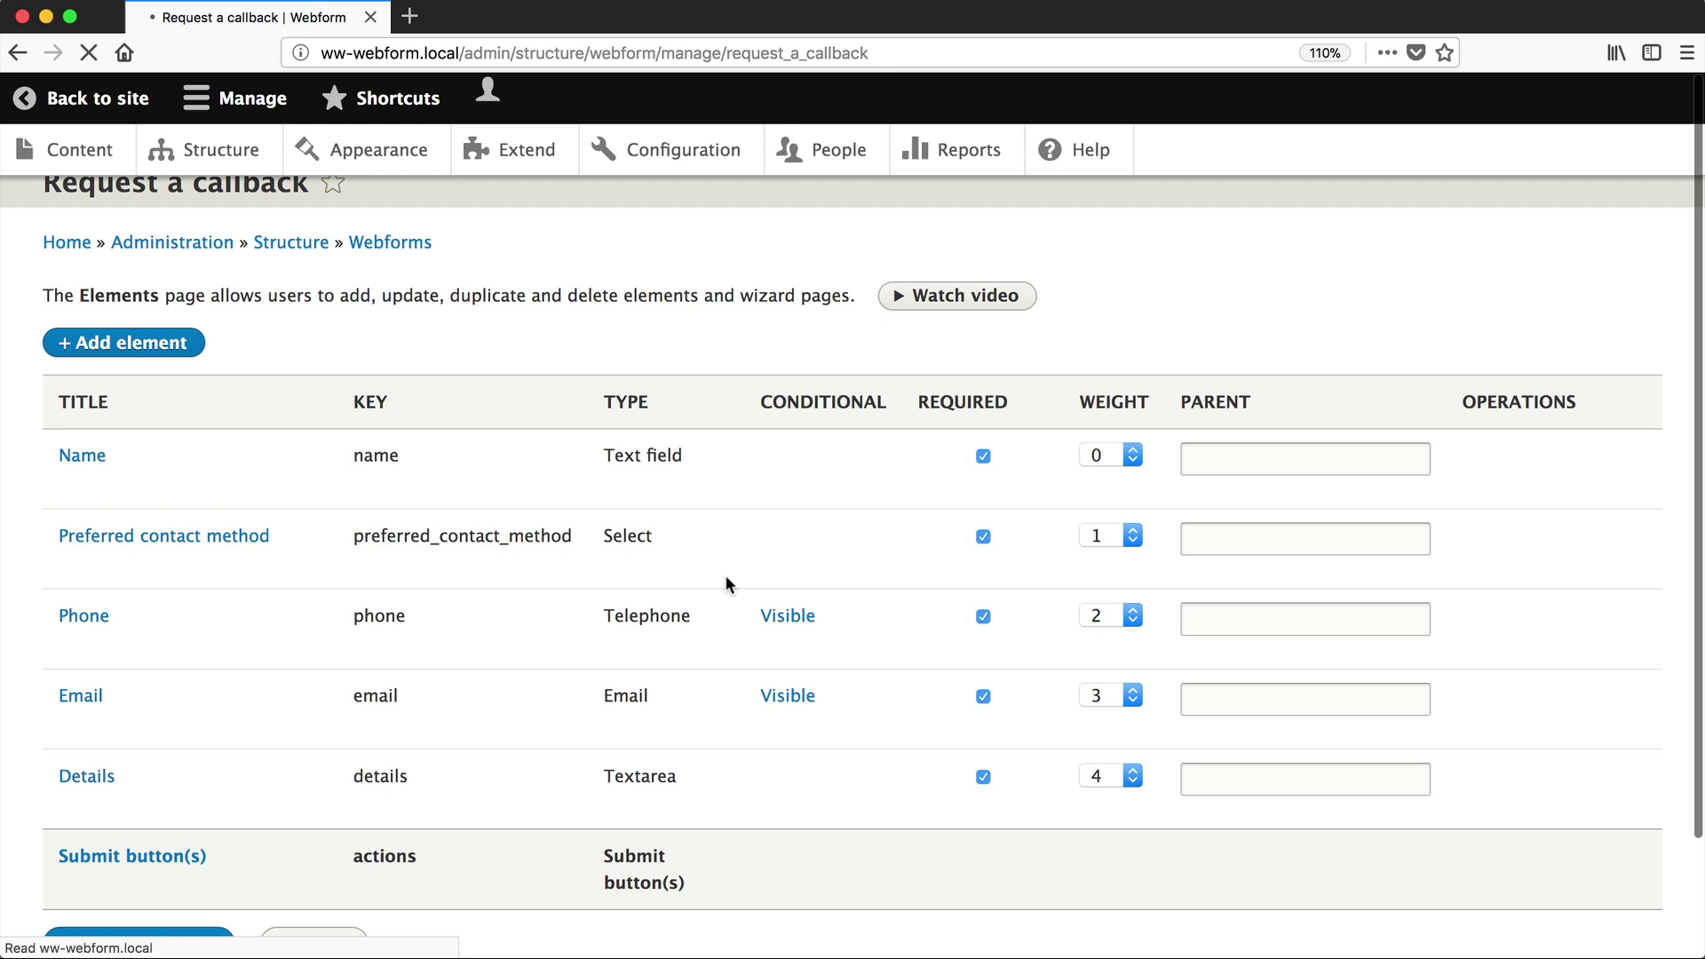
scroll(725, 582, "down", 3)
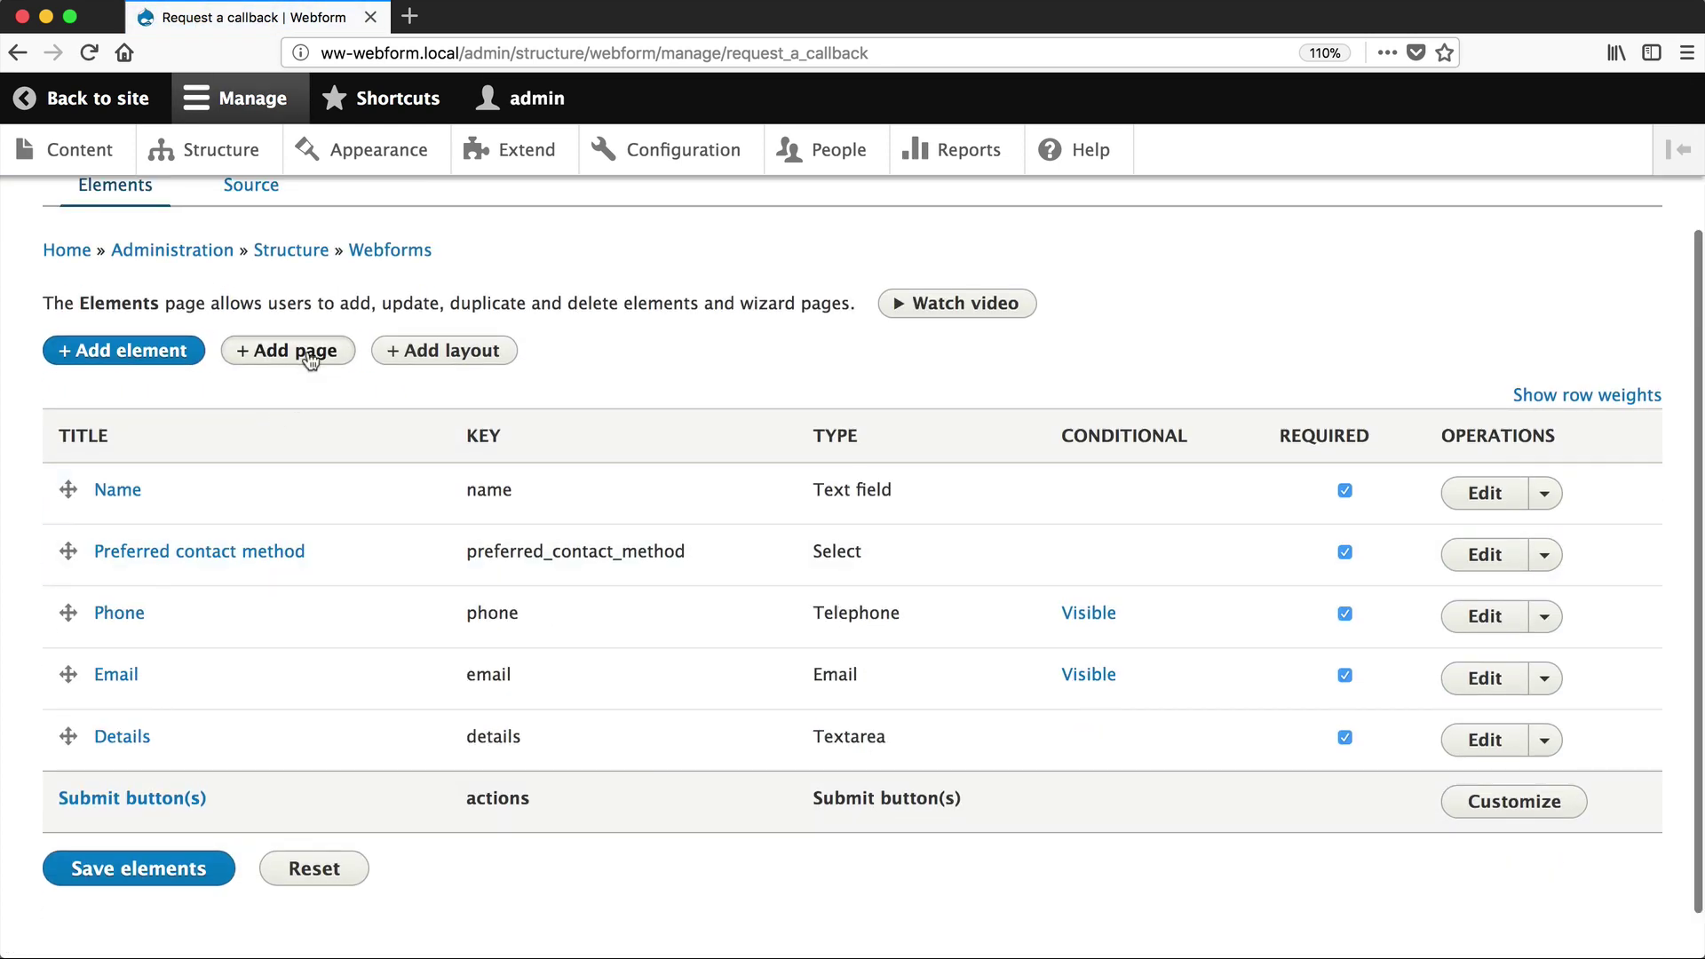
left_click(309, 354)
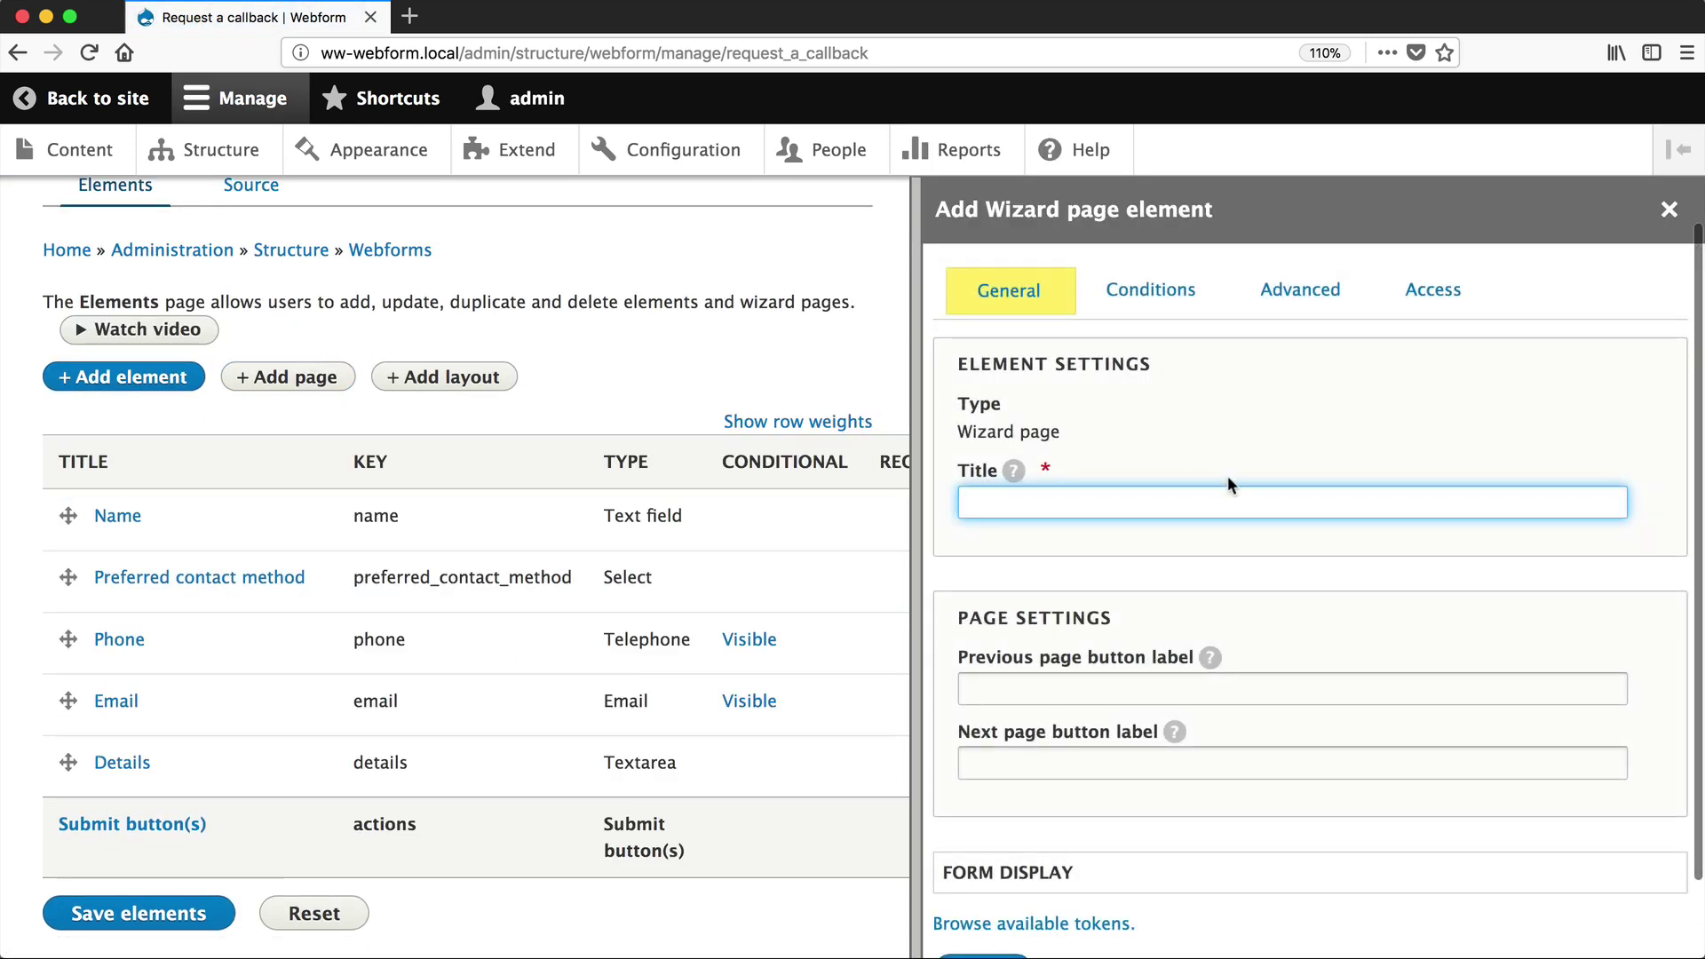
type("Contact")
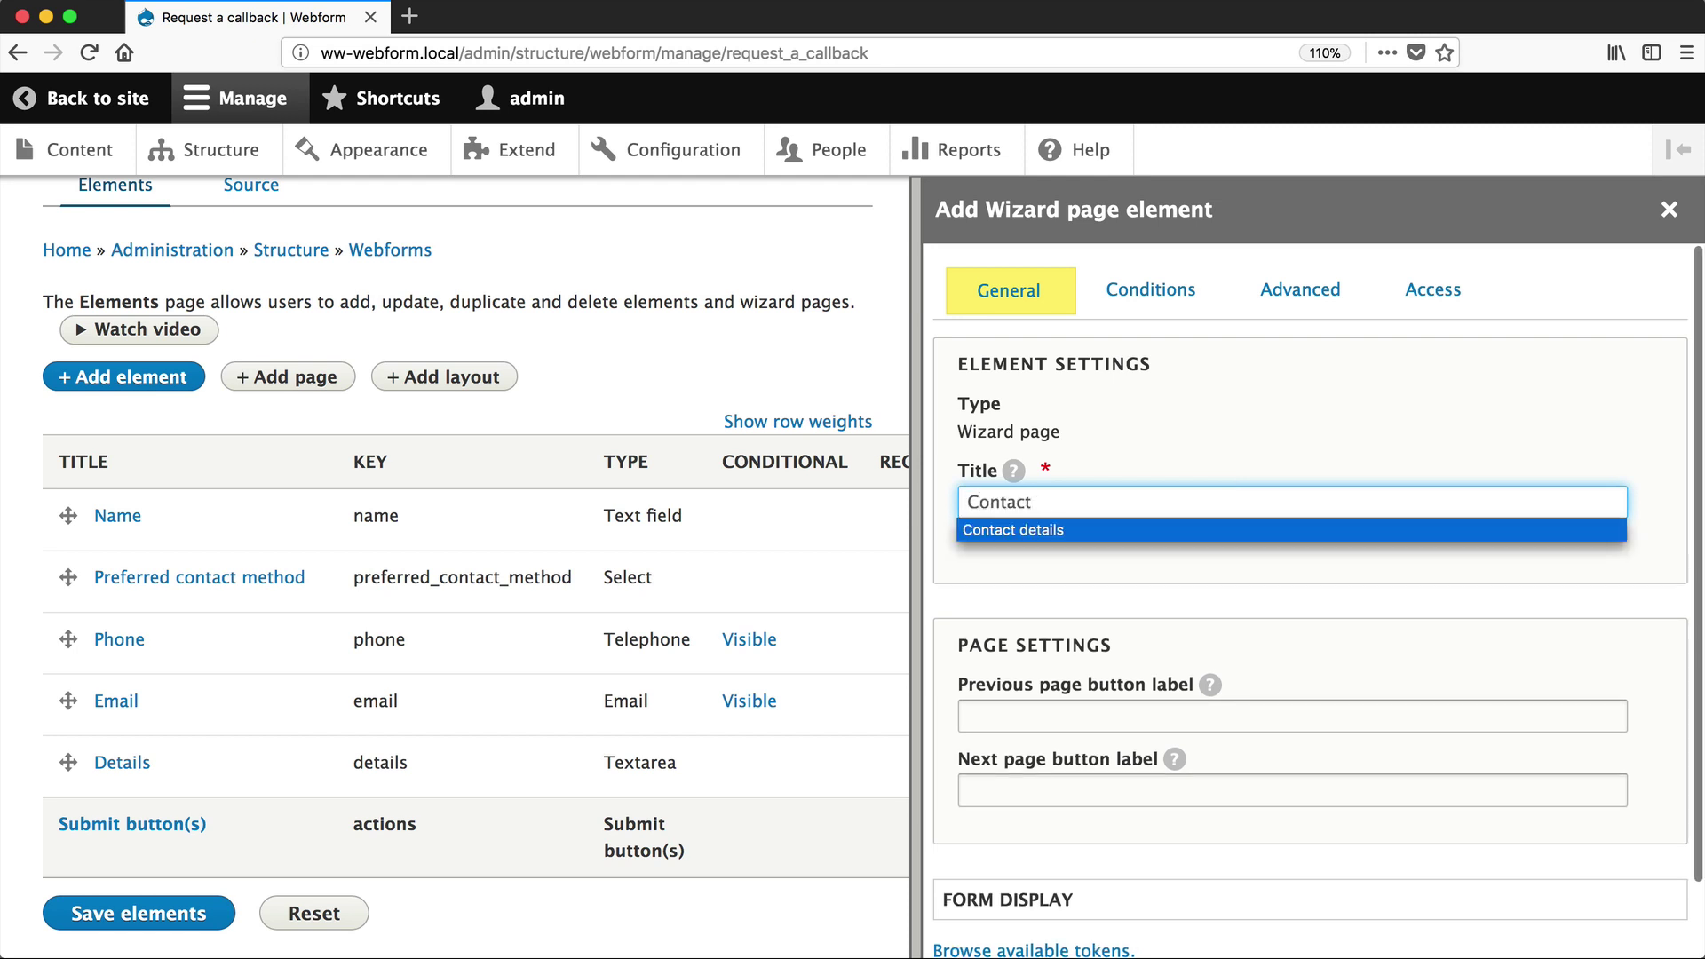
key("Return")
scroll(1240, 604, "down", 2)
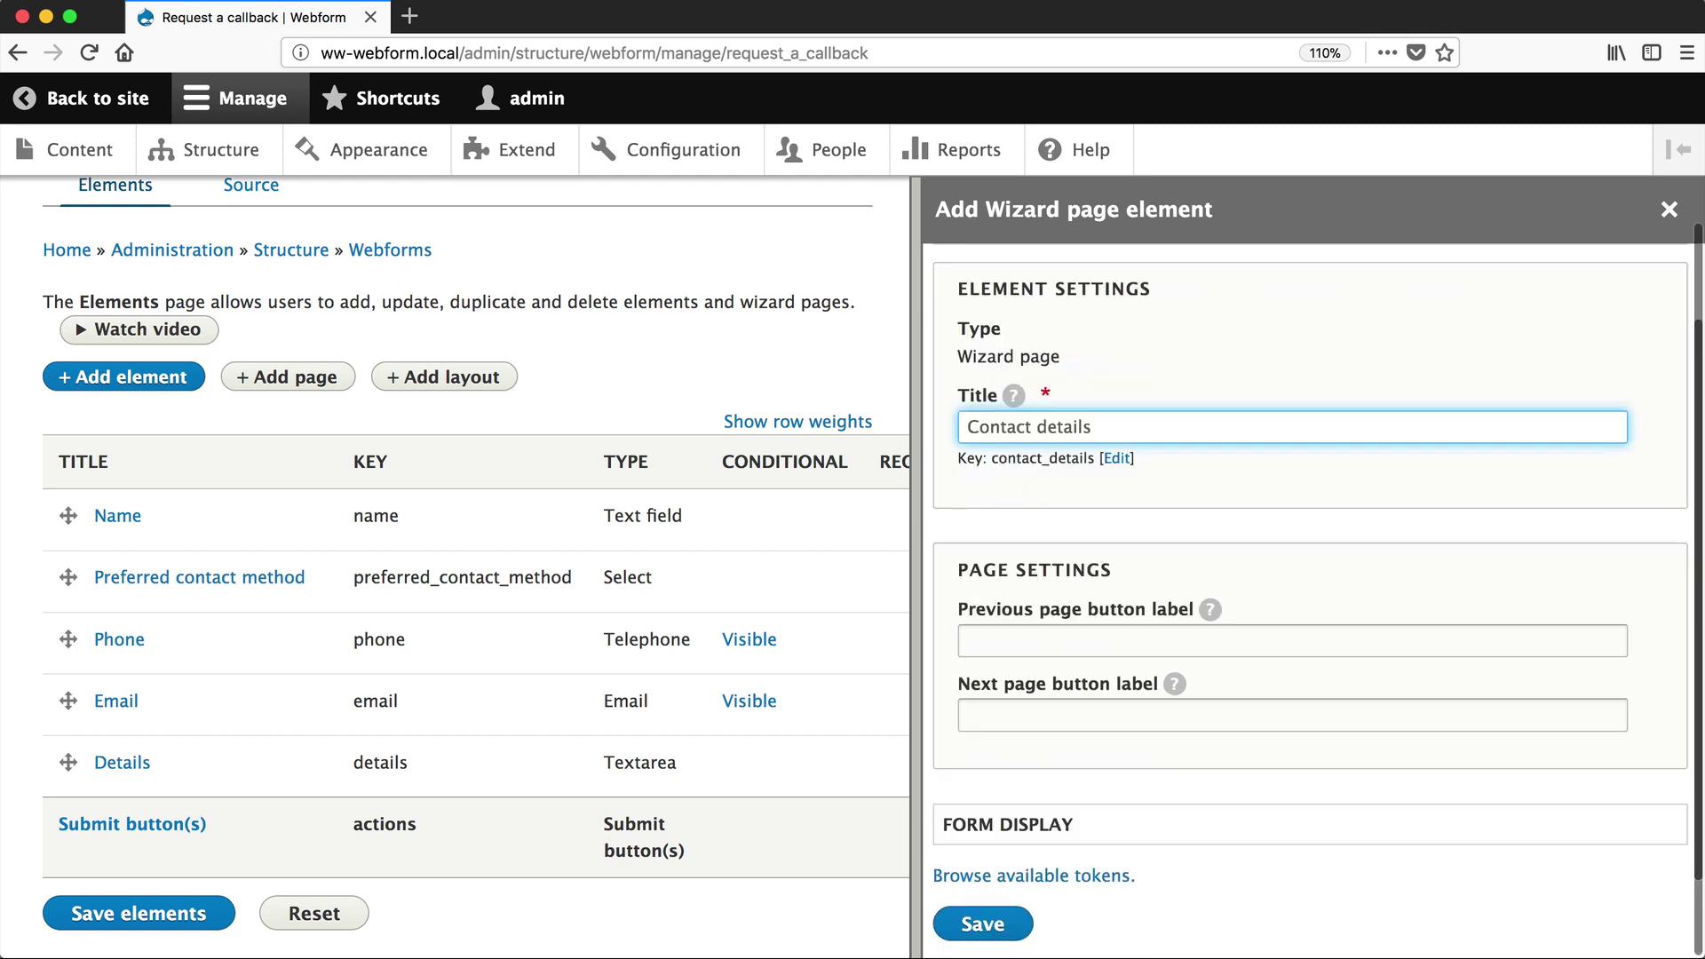
left_click(981, 924)
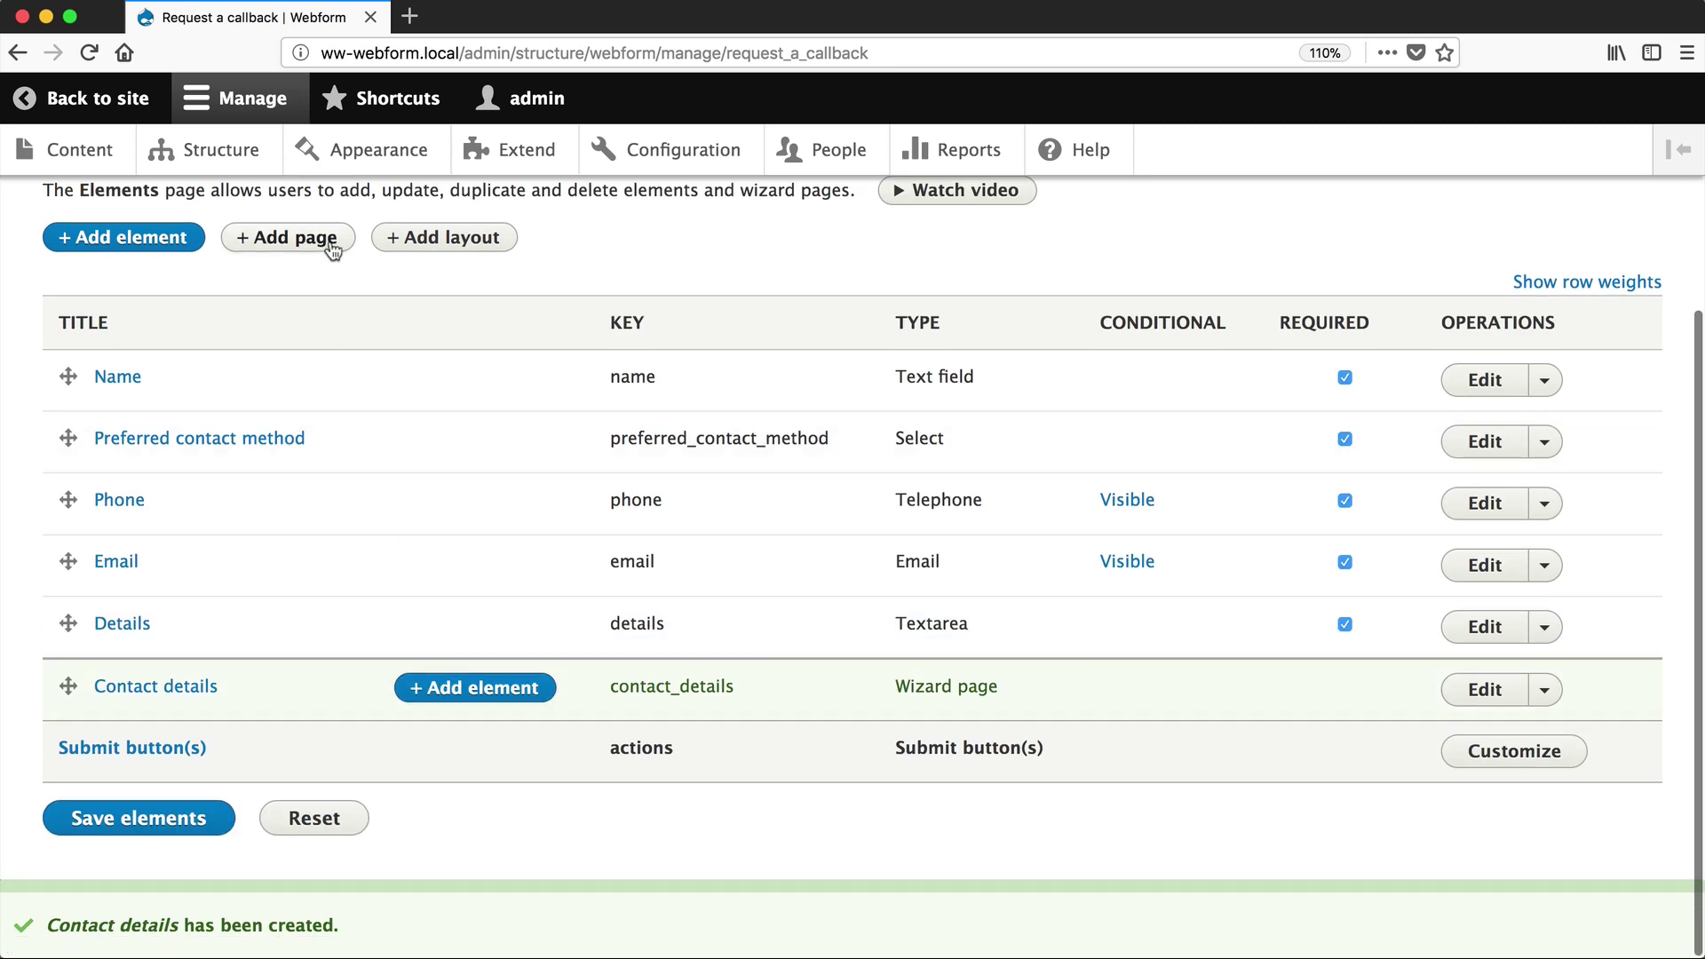
- Add a second wizard page titled 'Company details' and save it
left_click(287, 237)
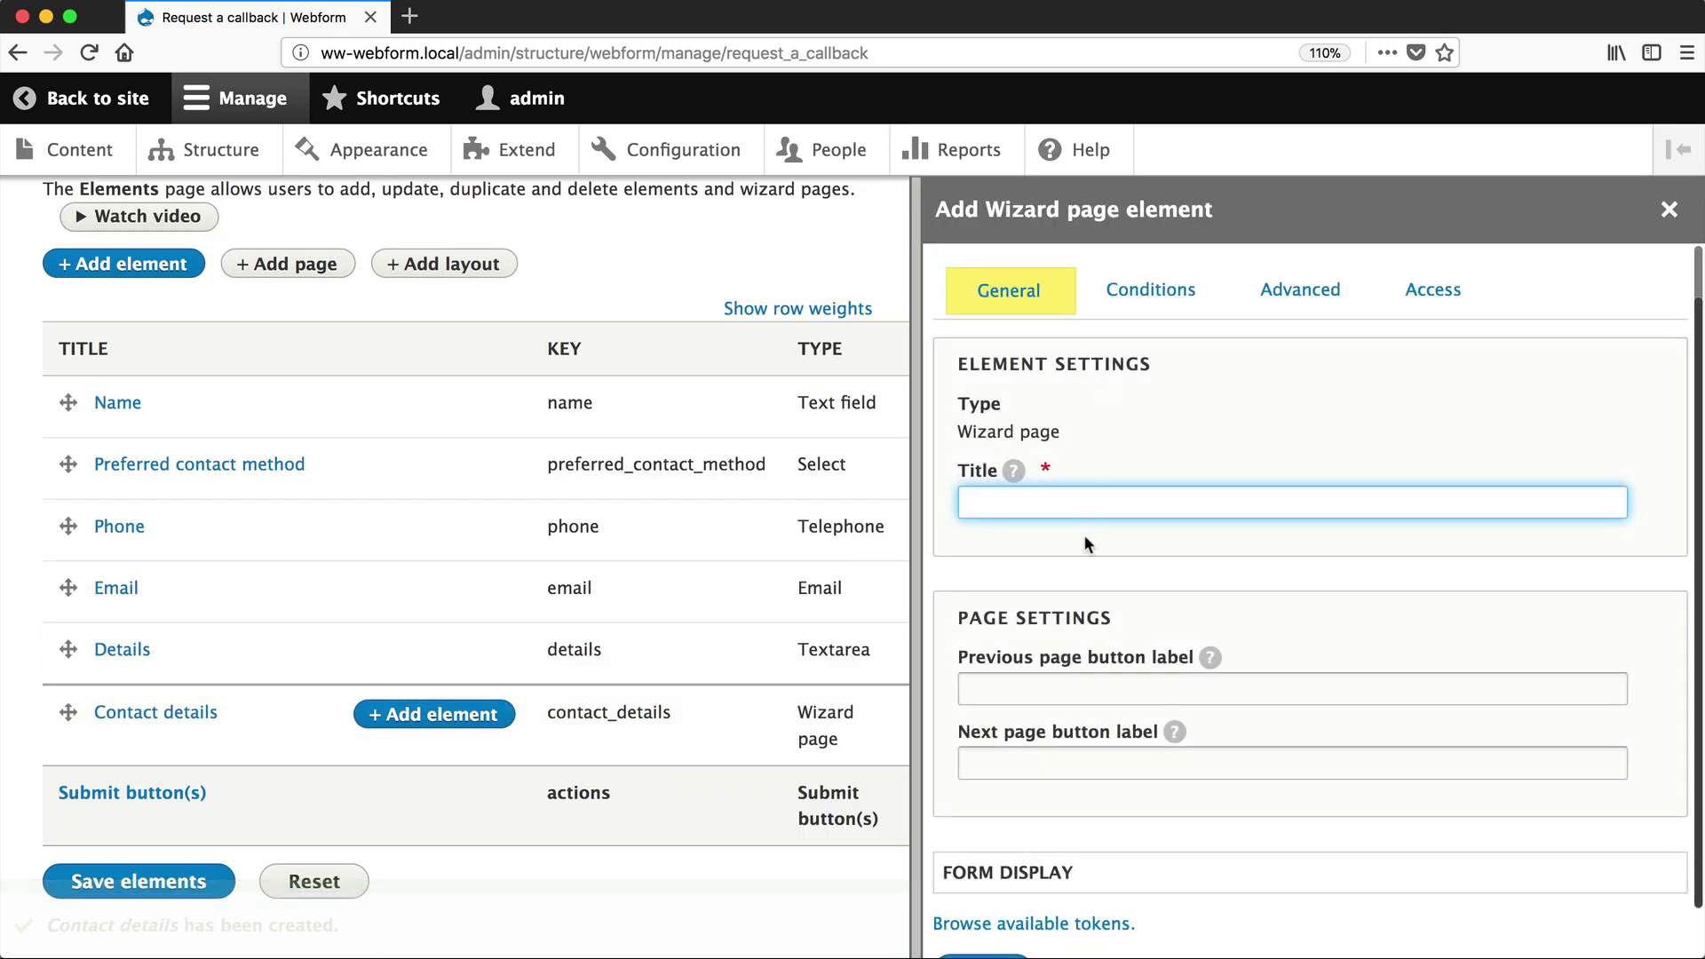
type("Comp")
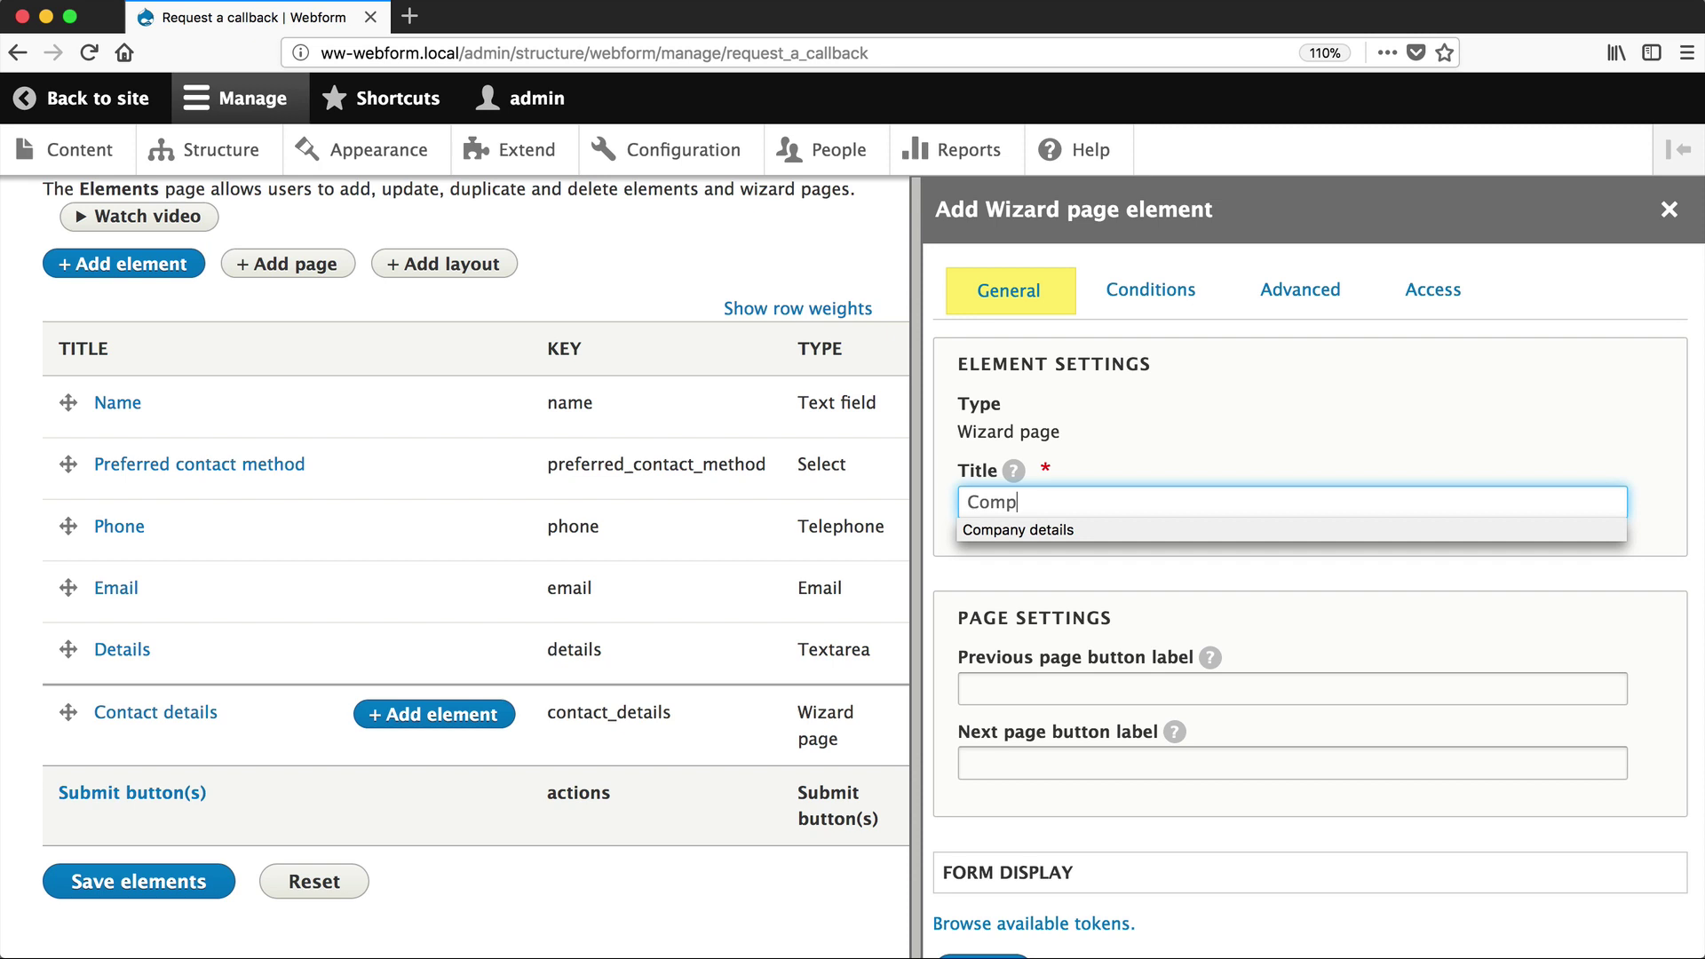
left_click(1018, 533)
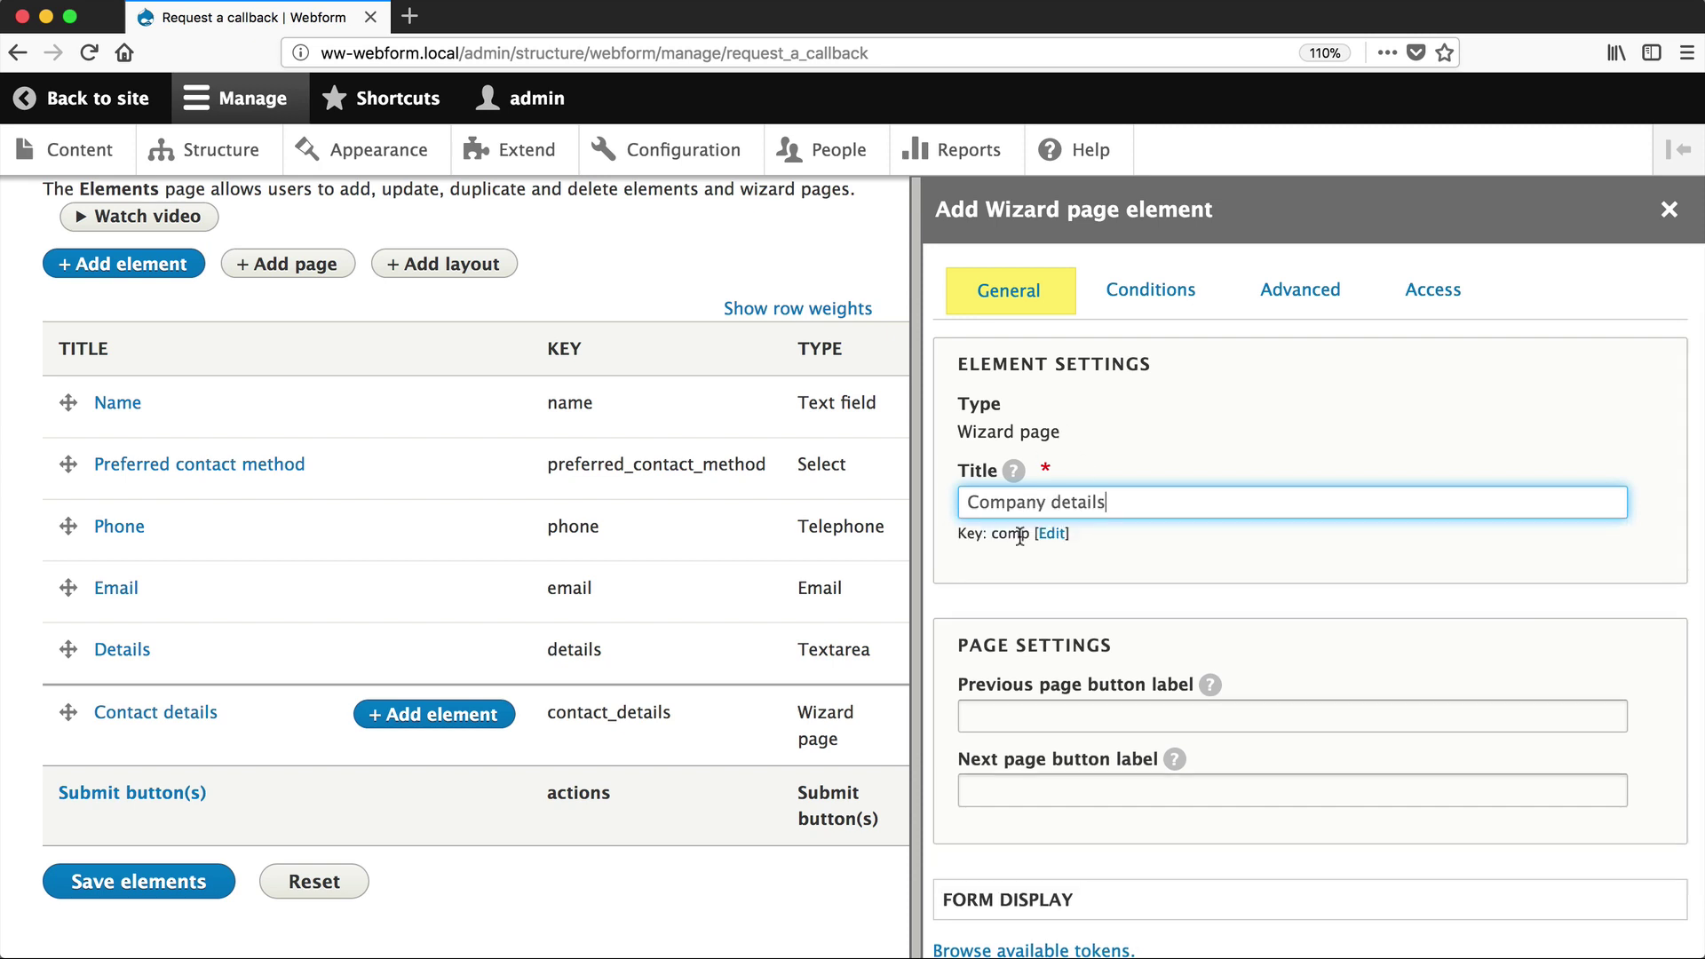
scroll(1003, 755, "down", 2)
left_click(980, 923)
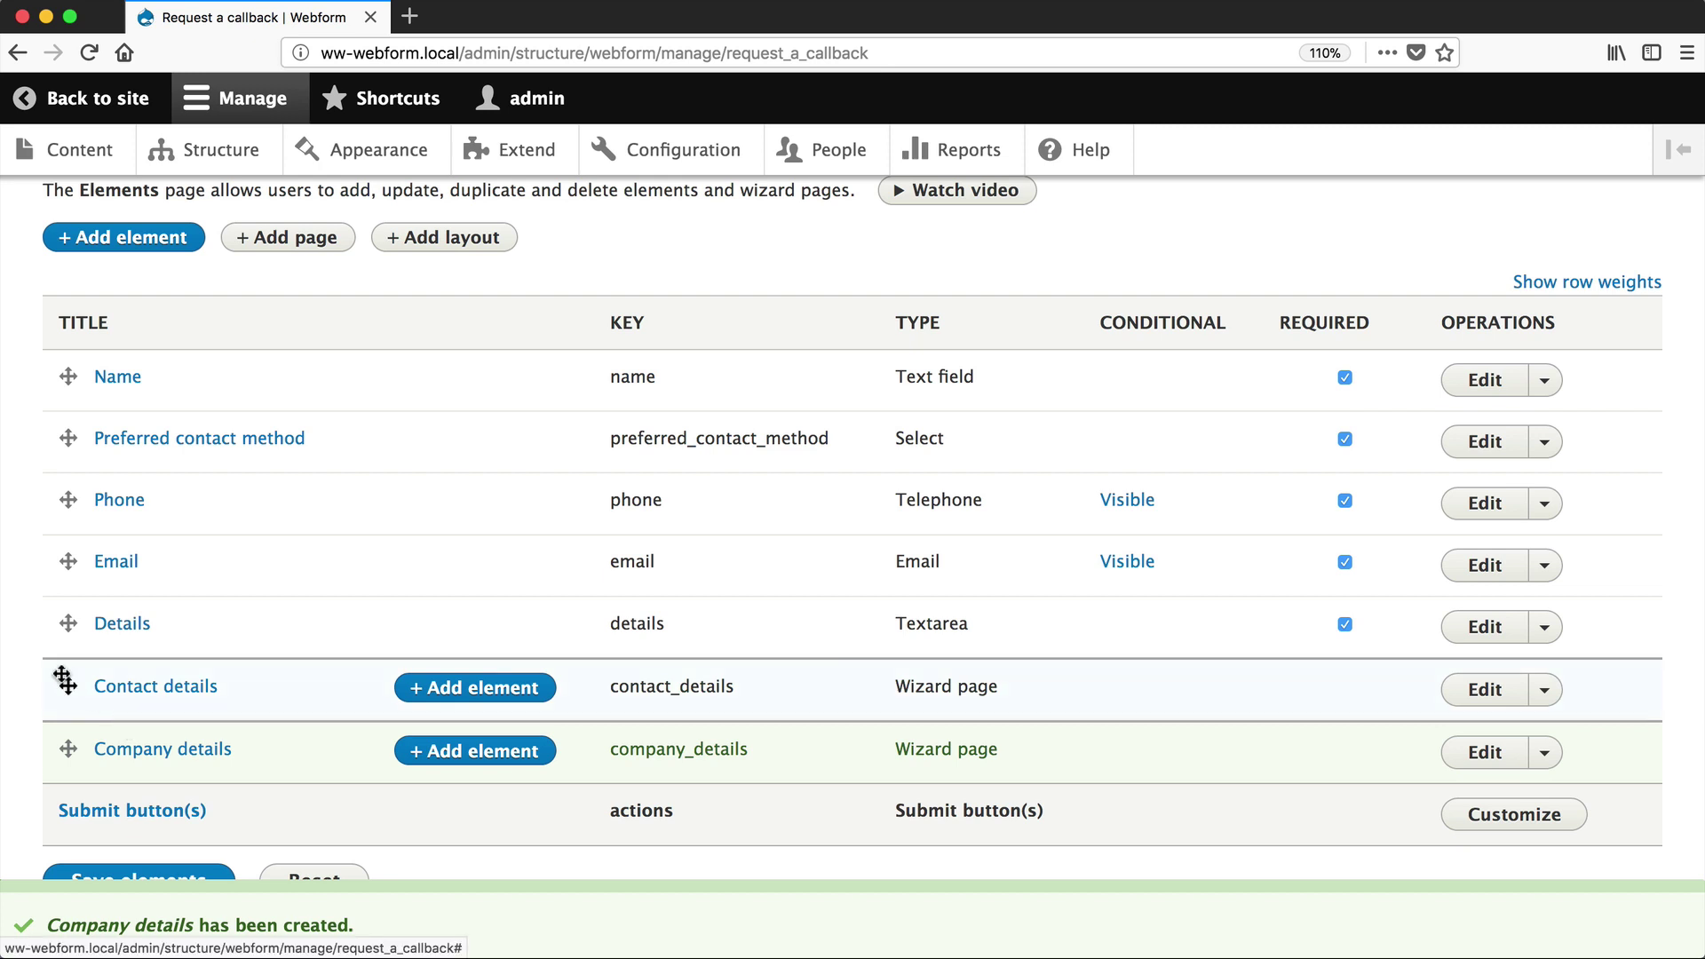
- Put Contact details first with Name, Preferred contact method, Phone, Email nested; Company details above Details; save
left_click_drag(69, 684, 69, 406)
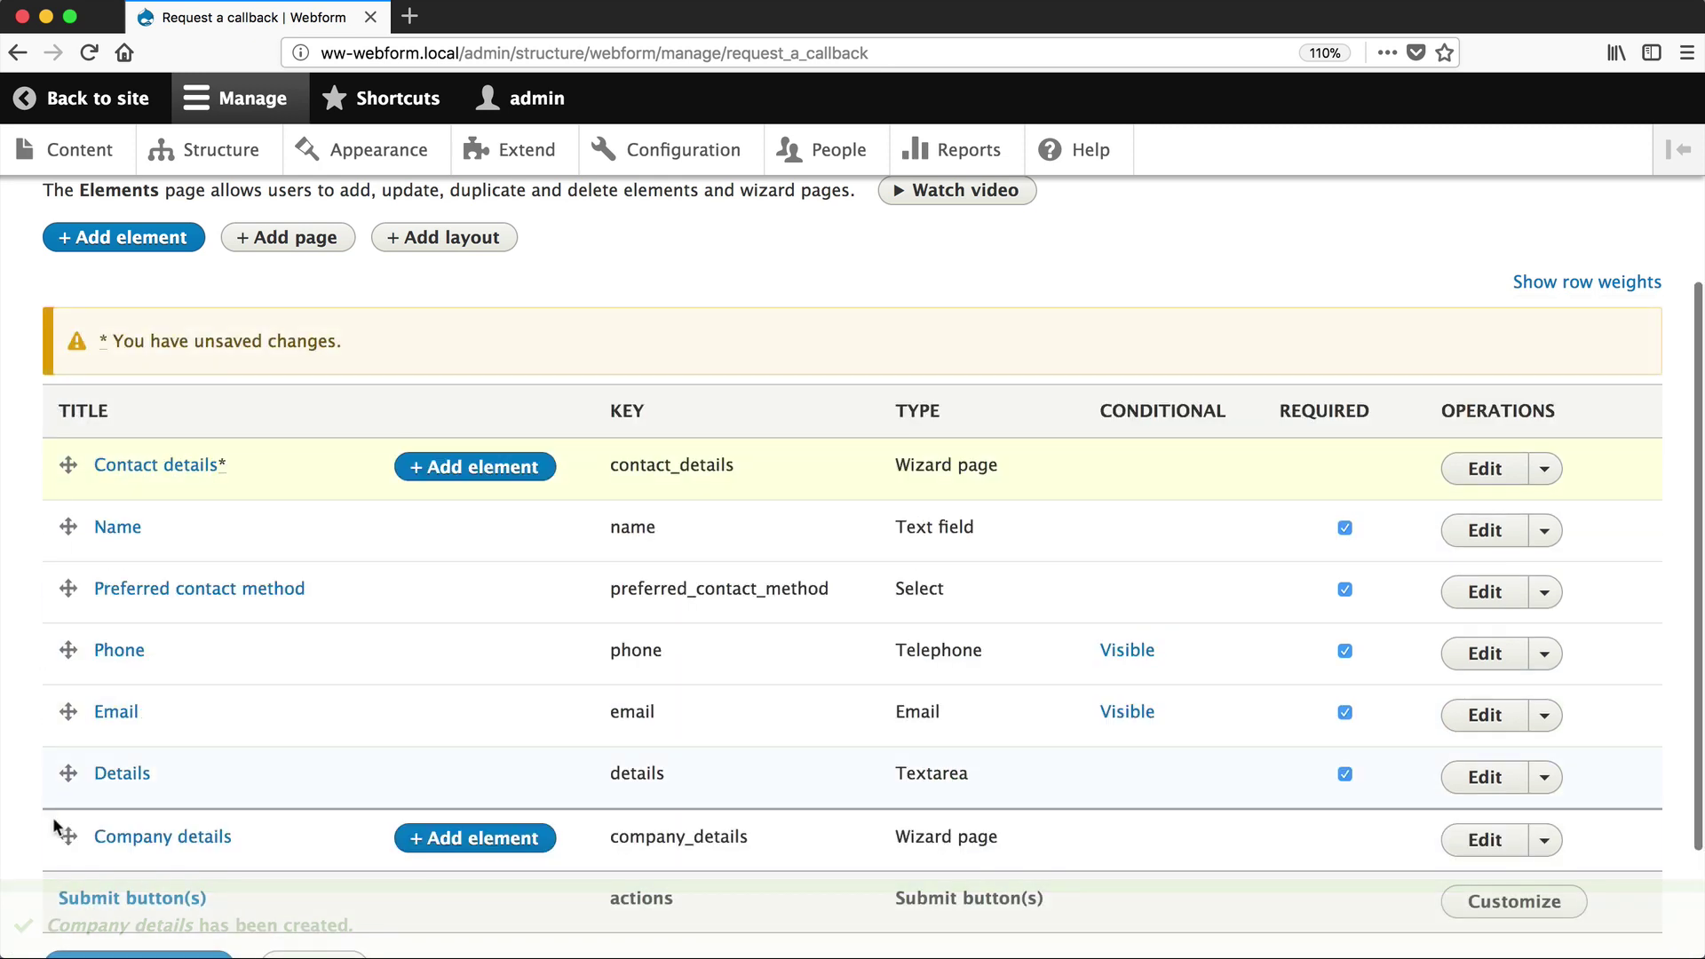
left_click_drag(68, 836, 69, 774)
left_click_drag(71, 530, 120, 533)
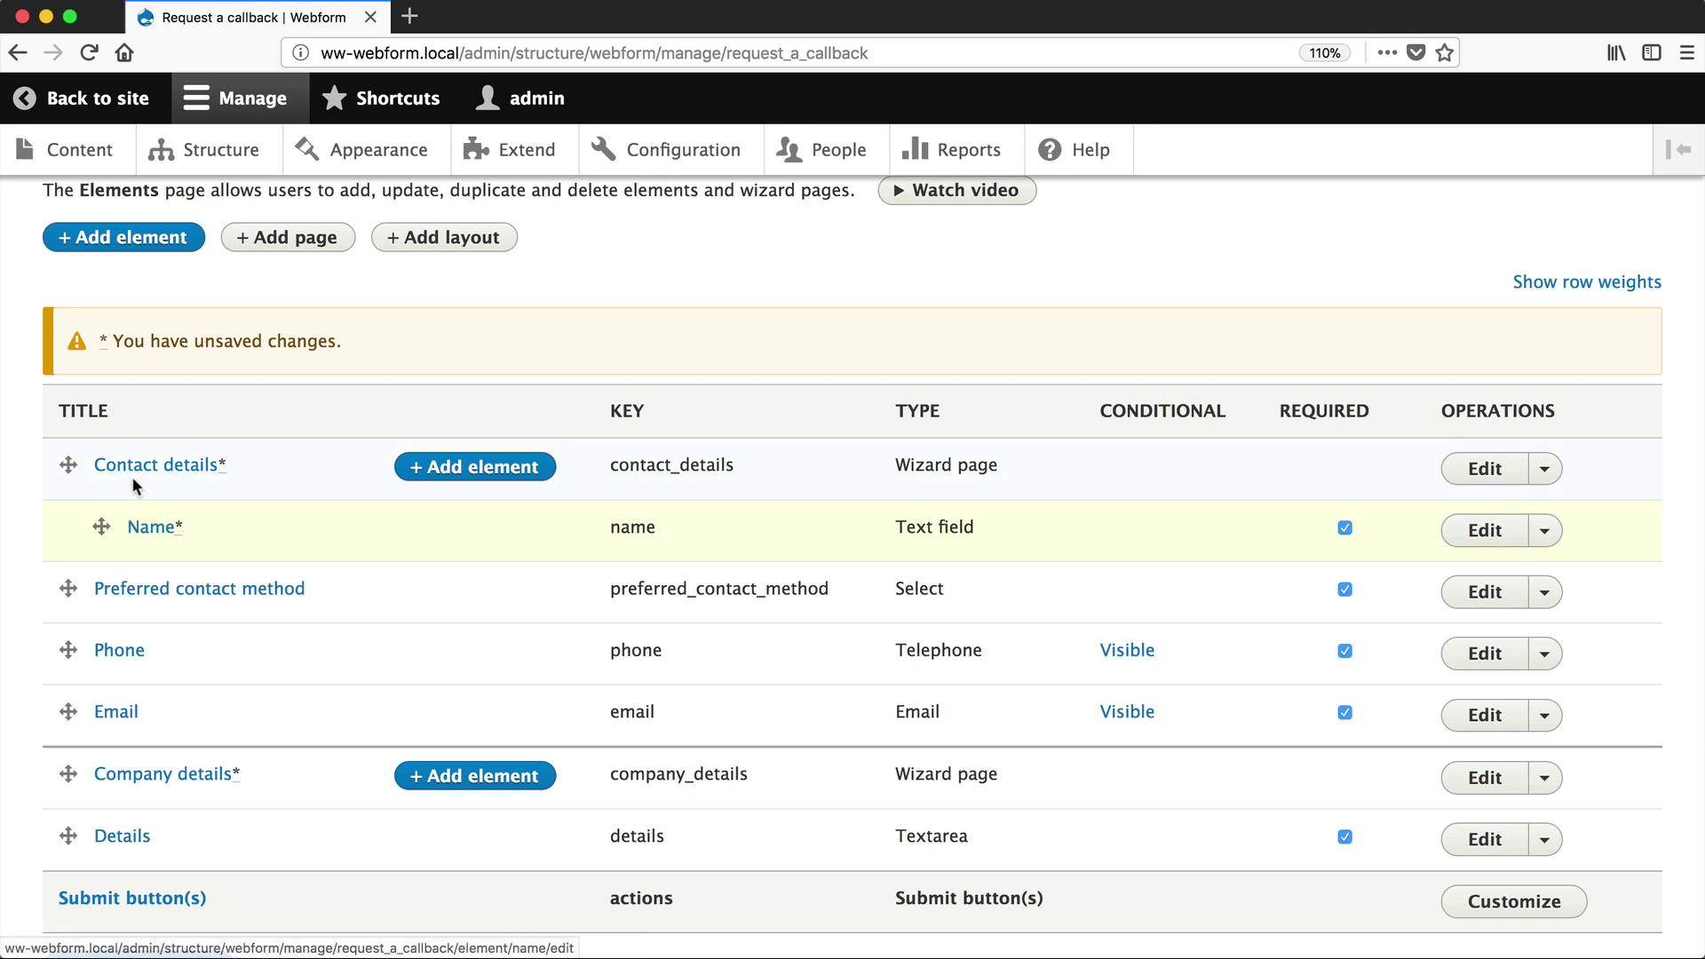
left_click_drag(64, 589, 96, 590)
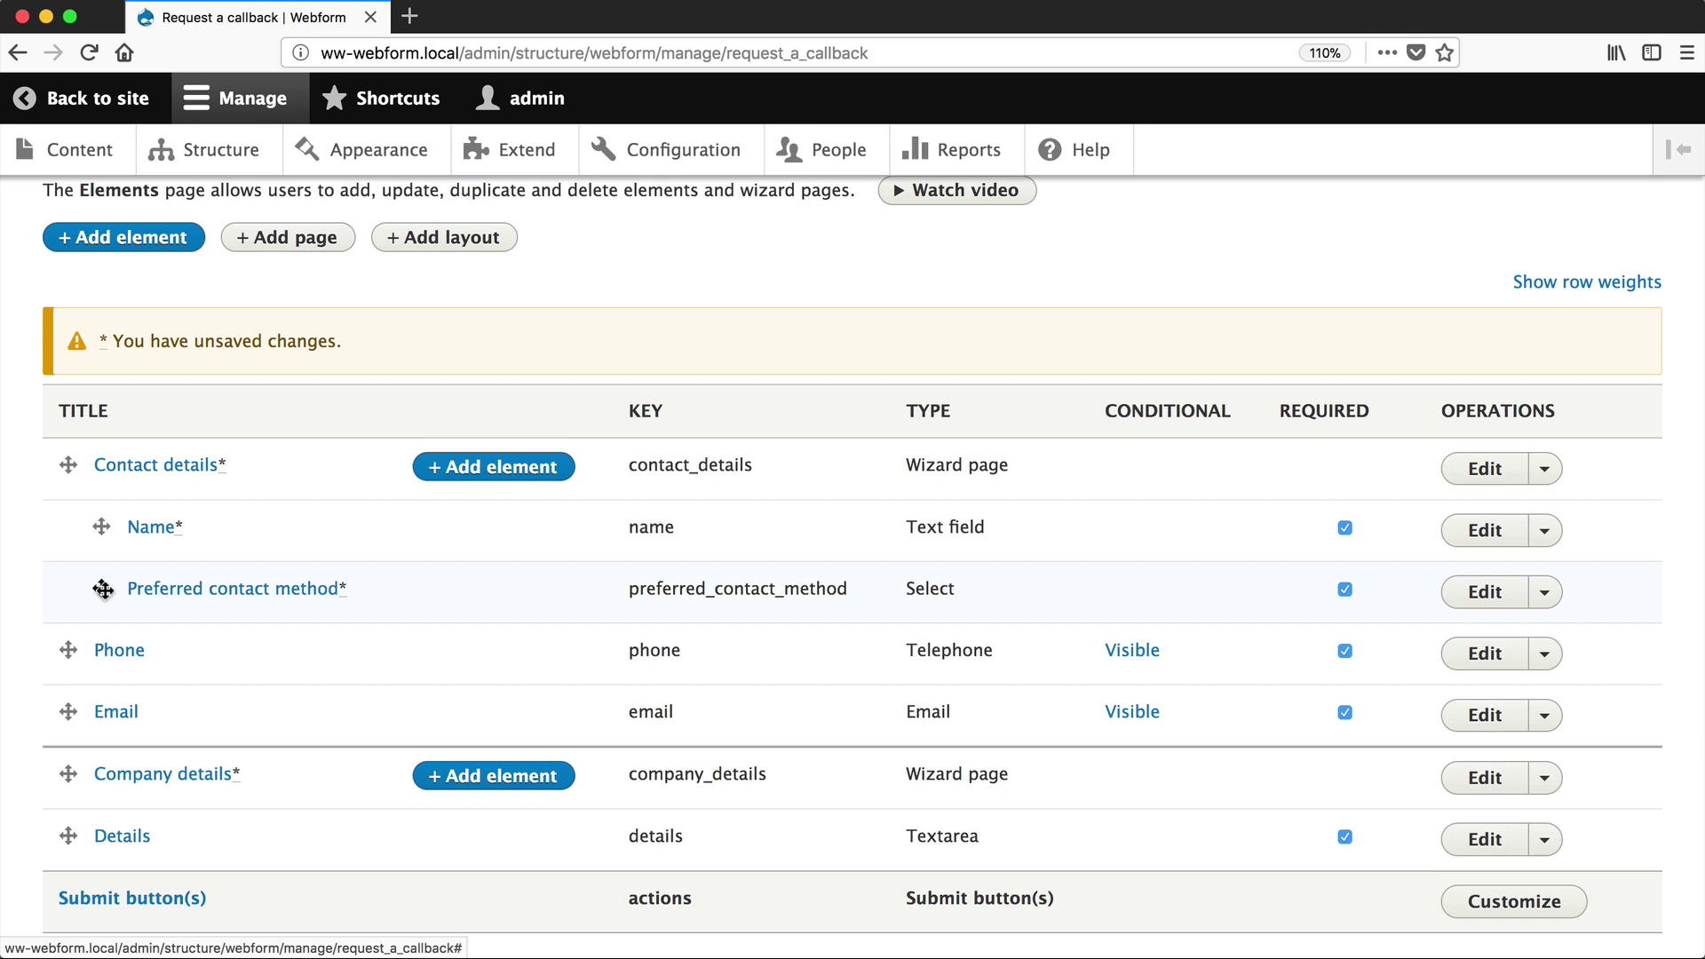
left_click_drag(66, 647, 98, 649)
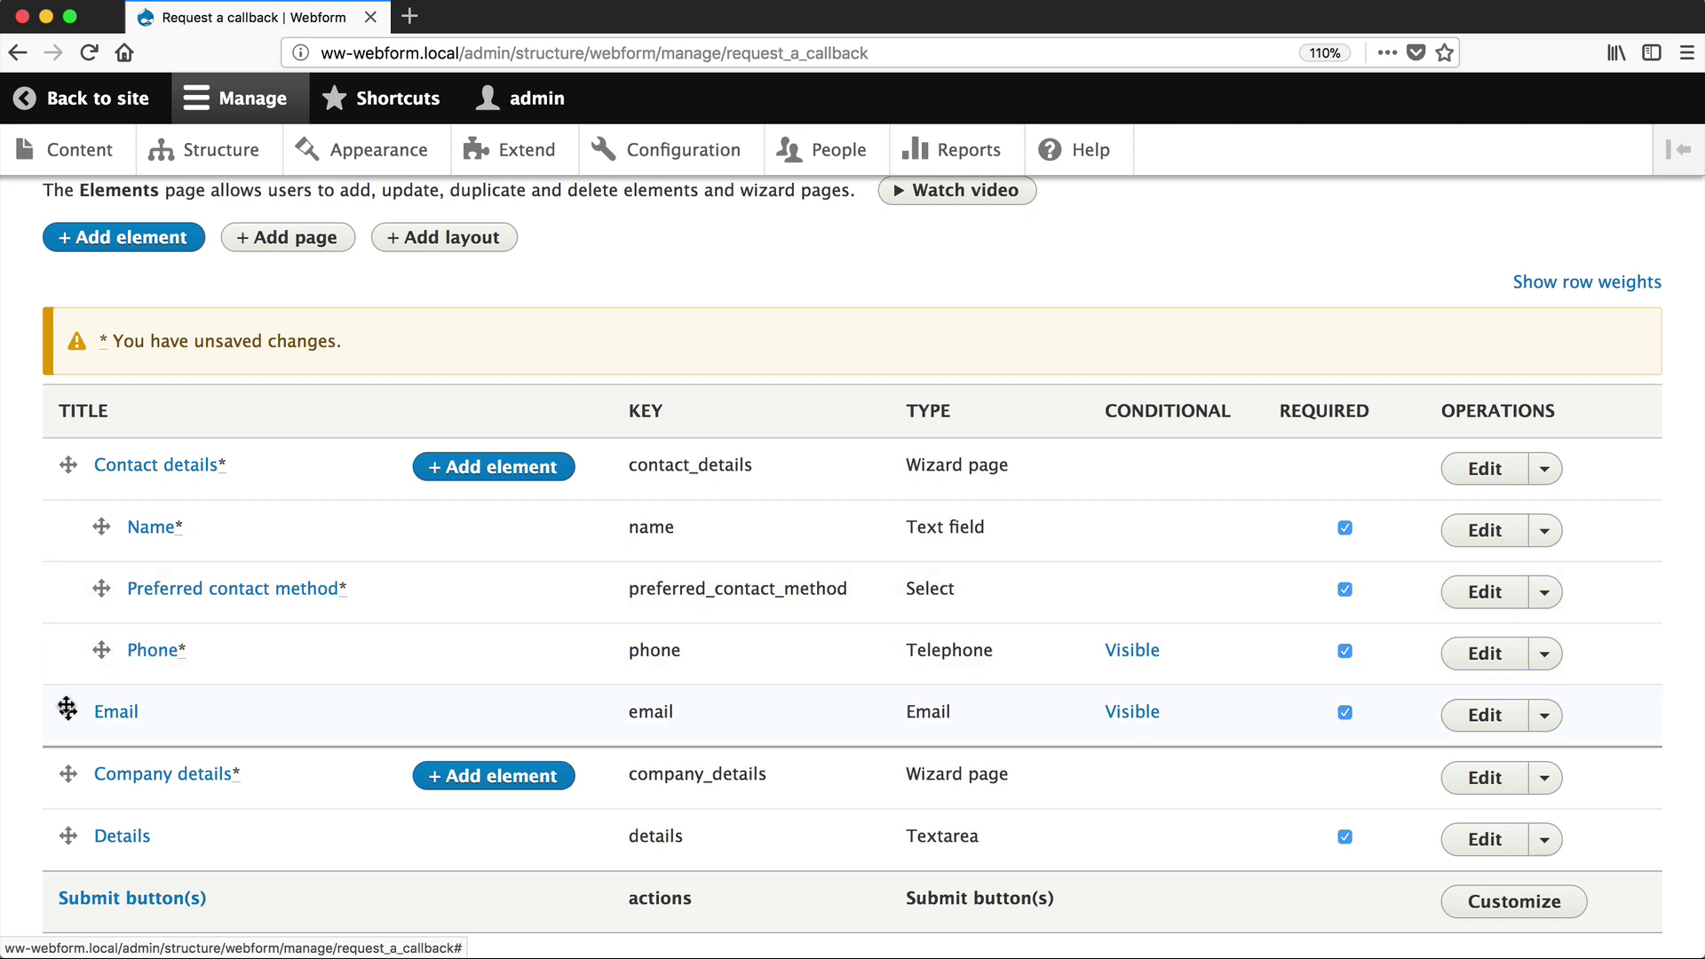
left_click_drag(67, 711, 107, 746)
scroll(107, 707, "down", 2)
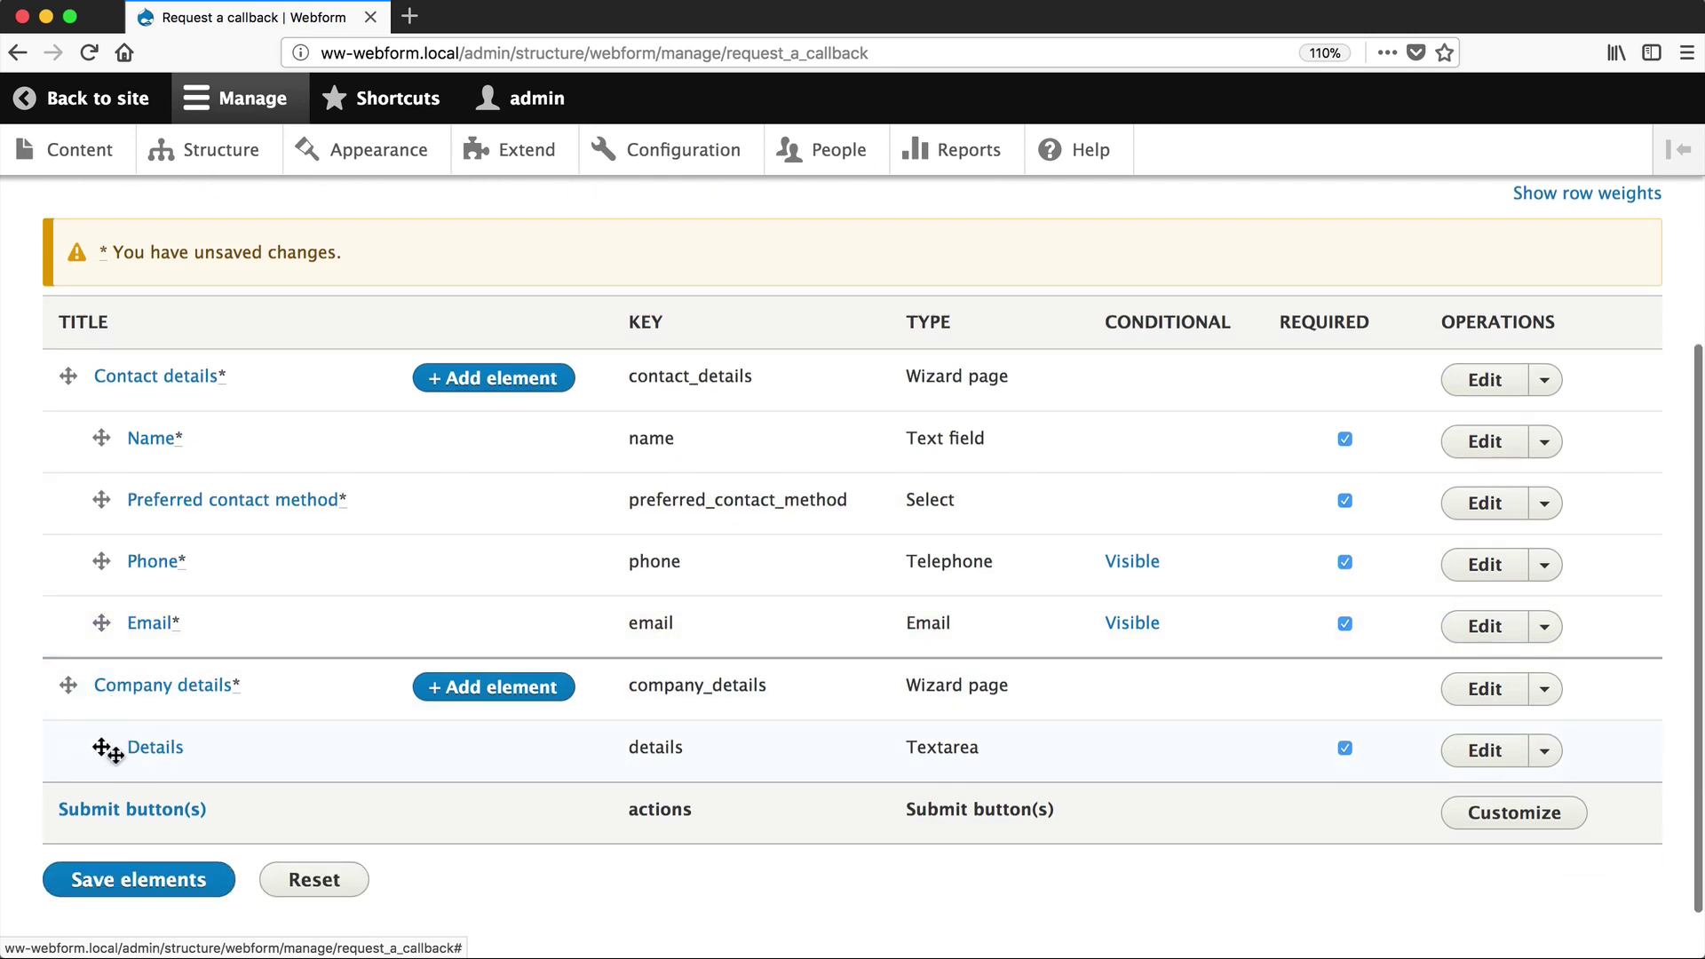
left_click(140, 869)
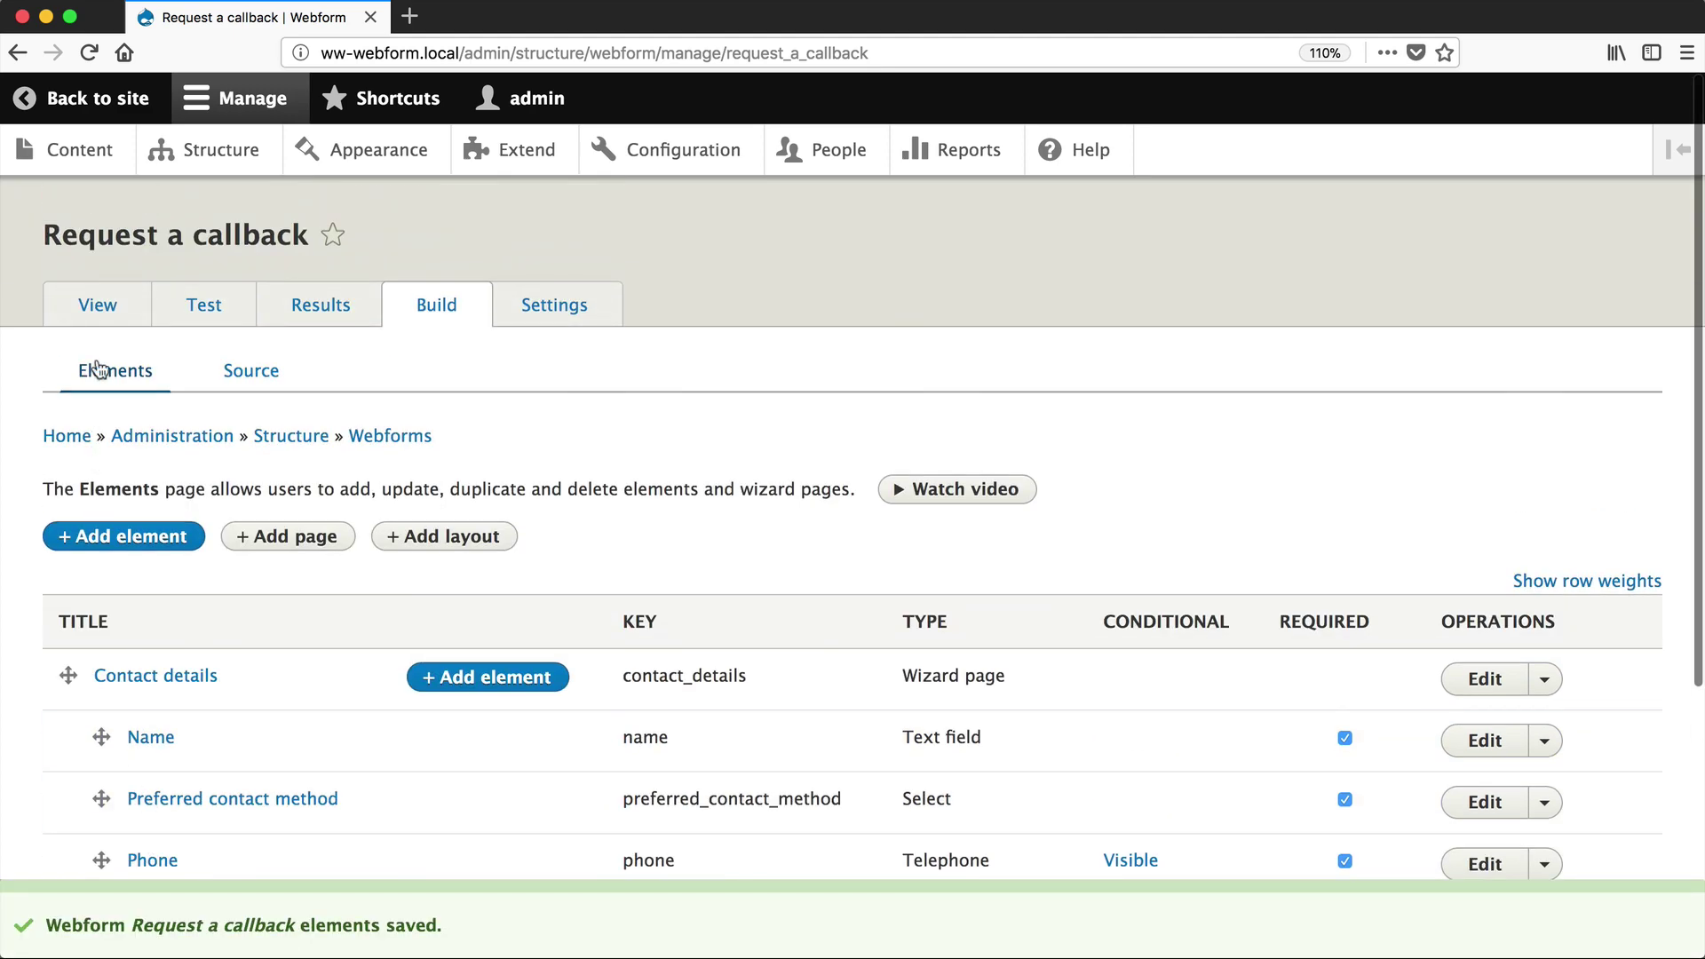
- On the live form, enter a name, choose Email as contact method, and enter an email address
left_click(99, 322)
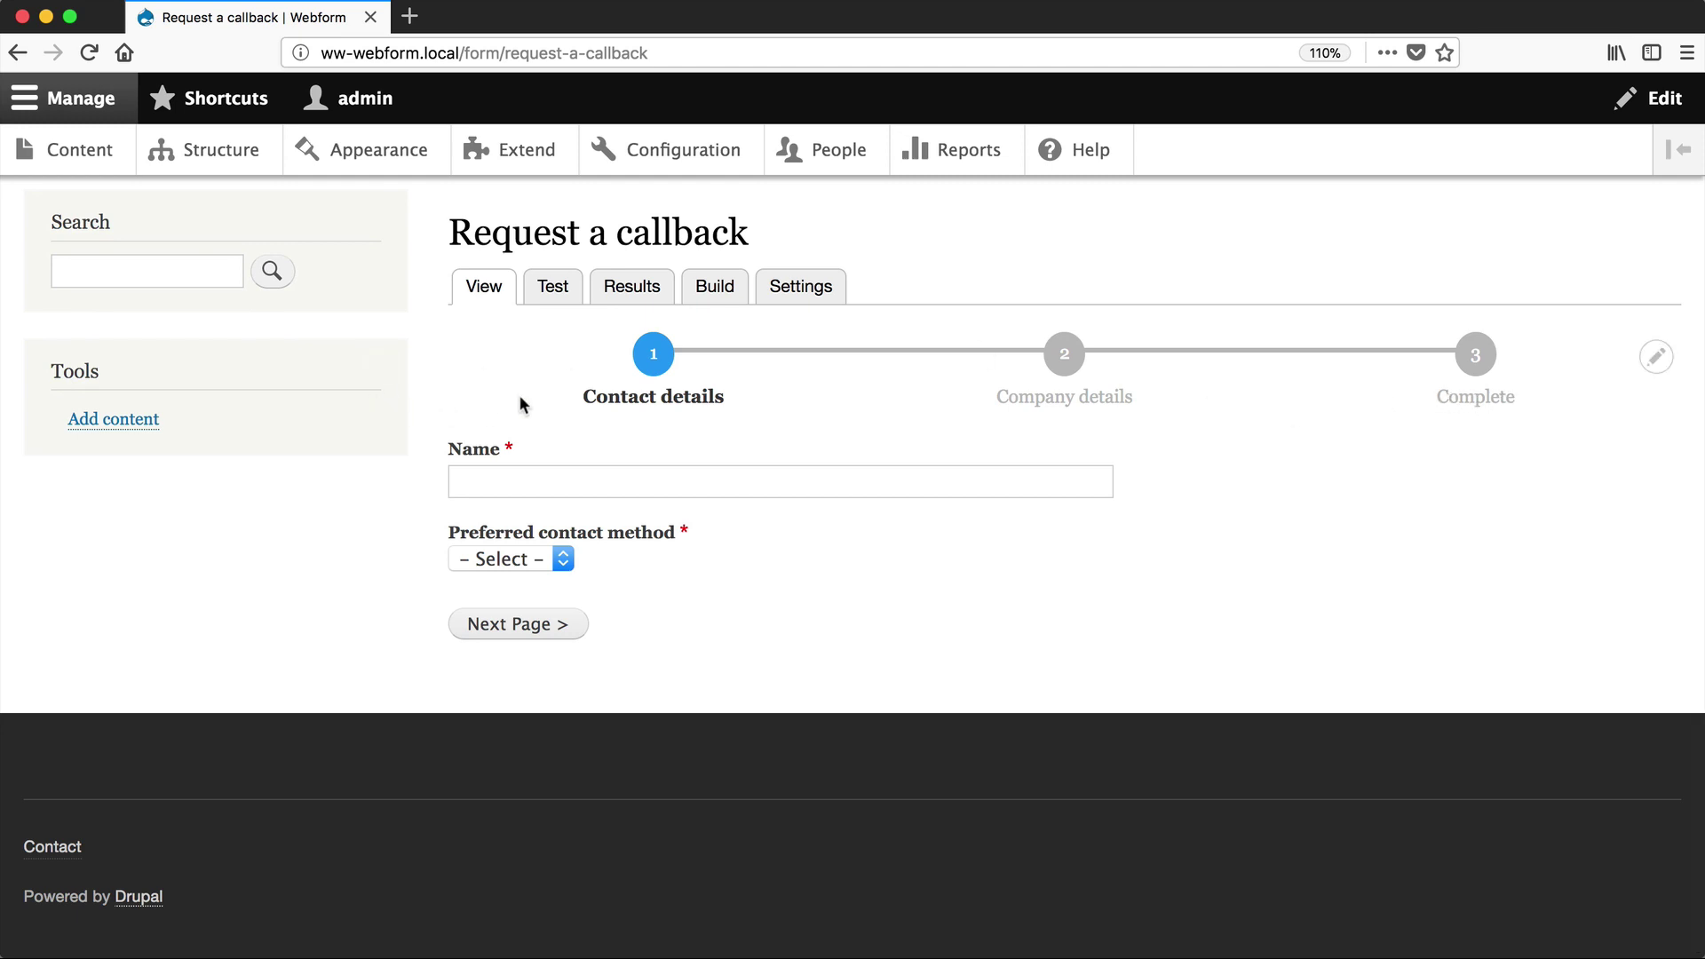
type("antohentuh")
key("Tab")
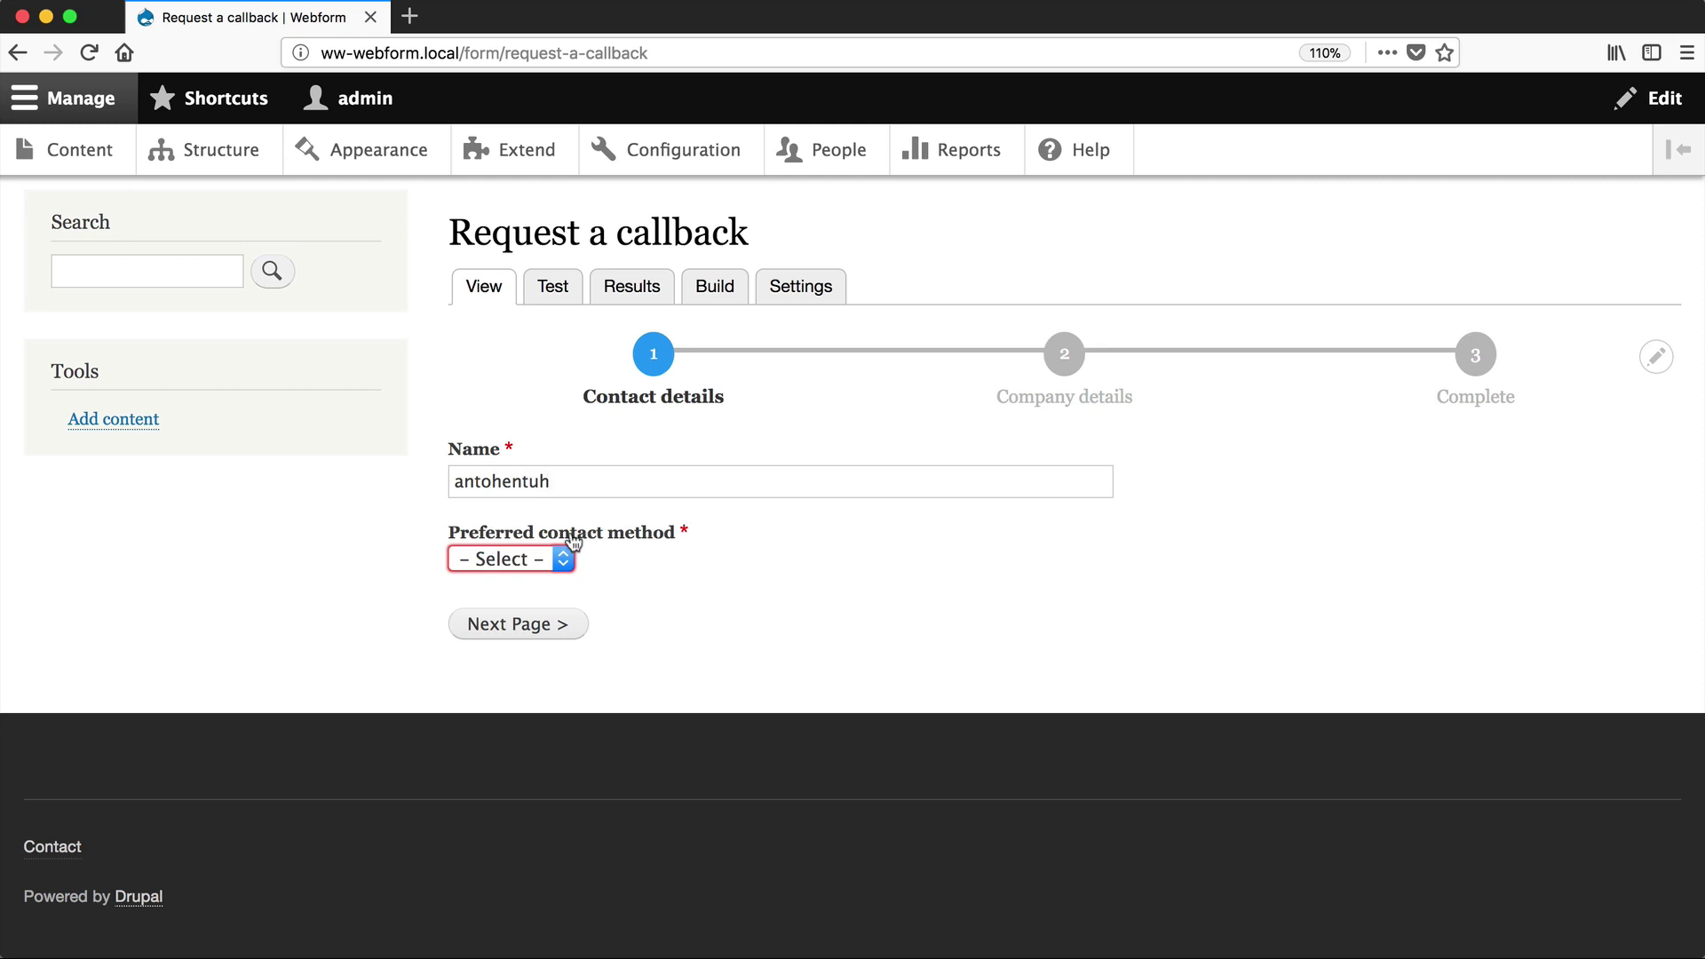
left_click(552, 557)
left_click(497, 575)
key("Tab")
type("aoeu@onthu.com")
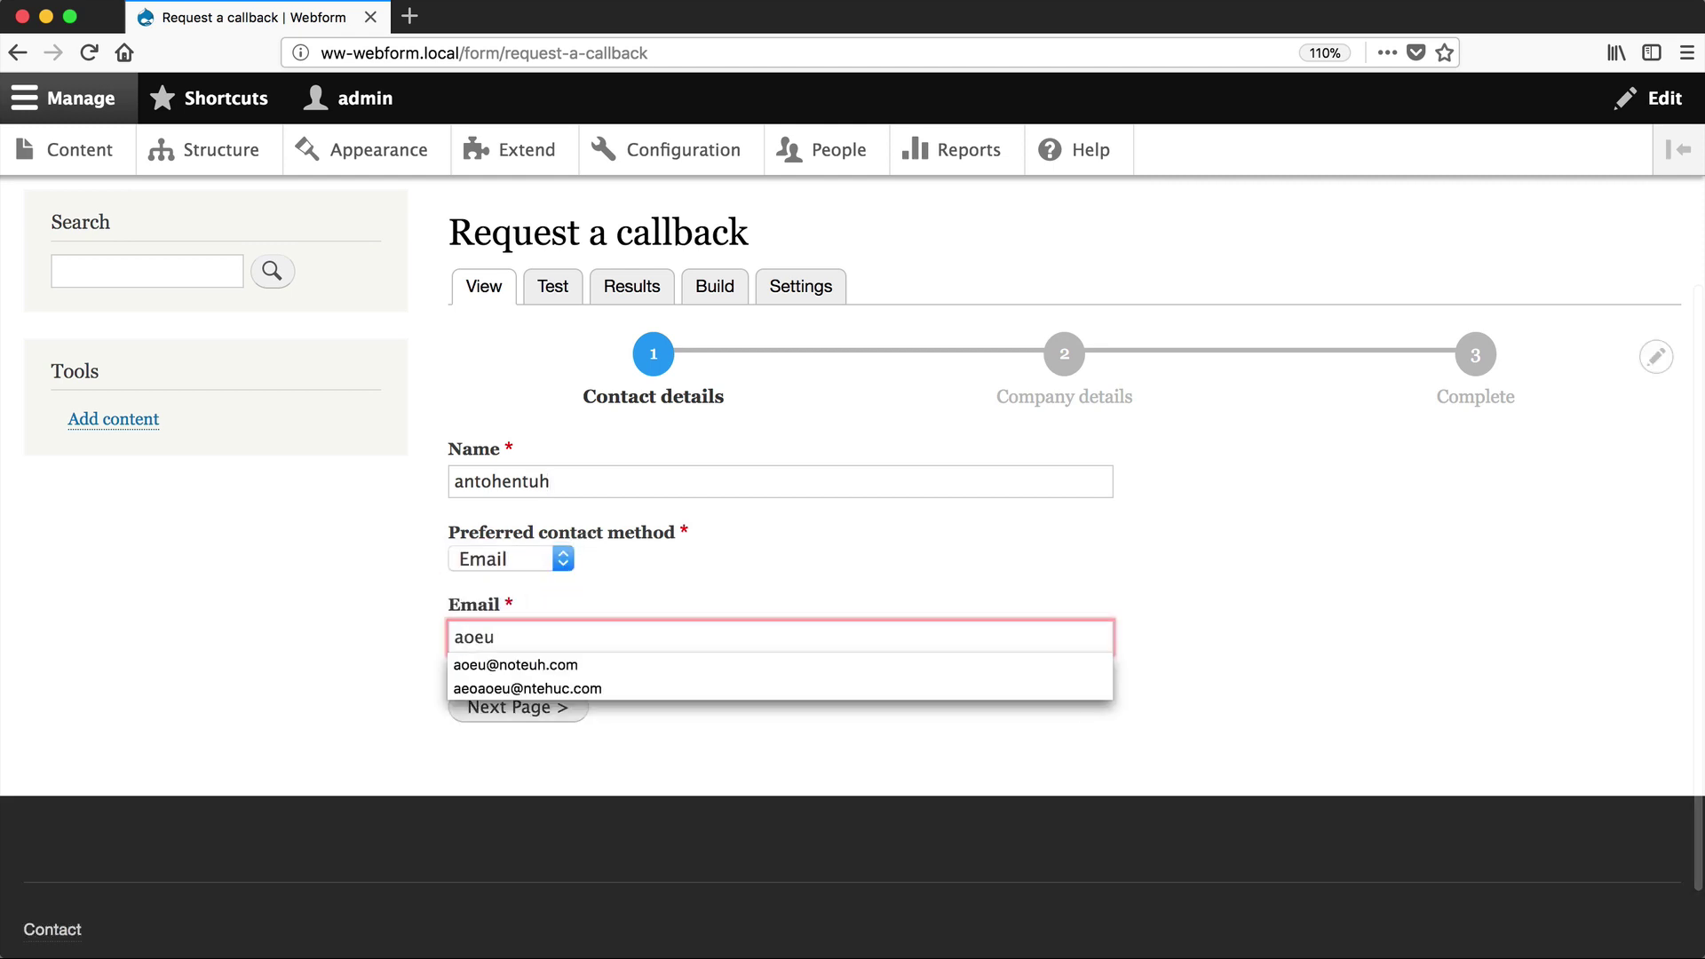
left_click(473, 707)
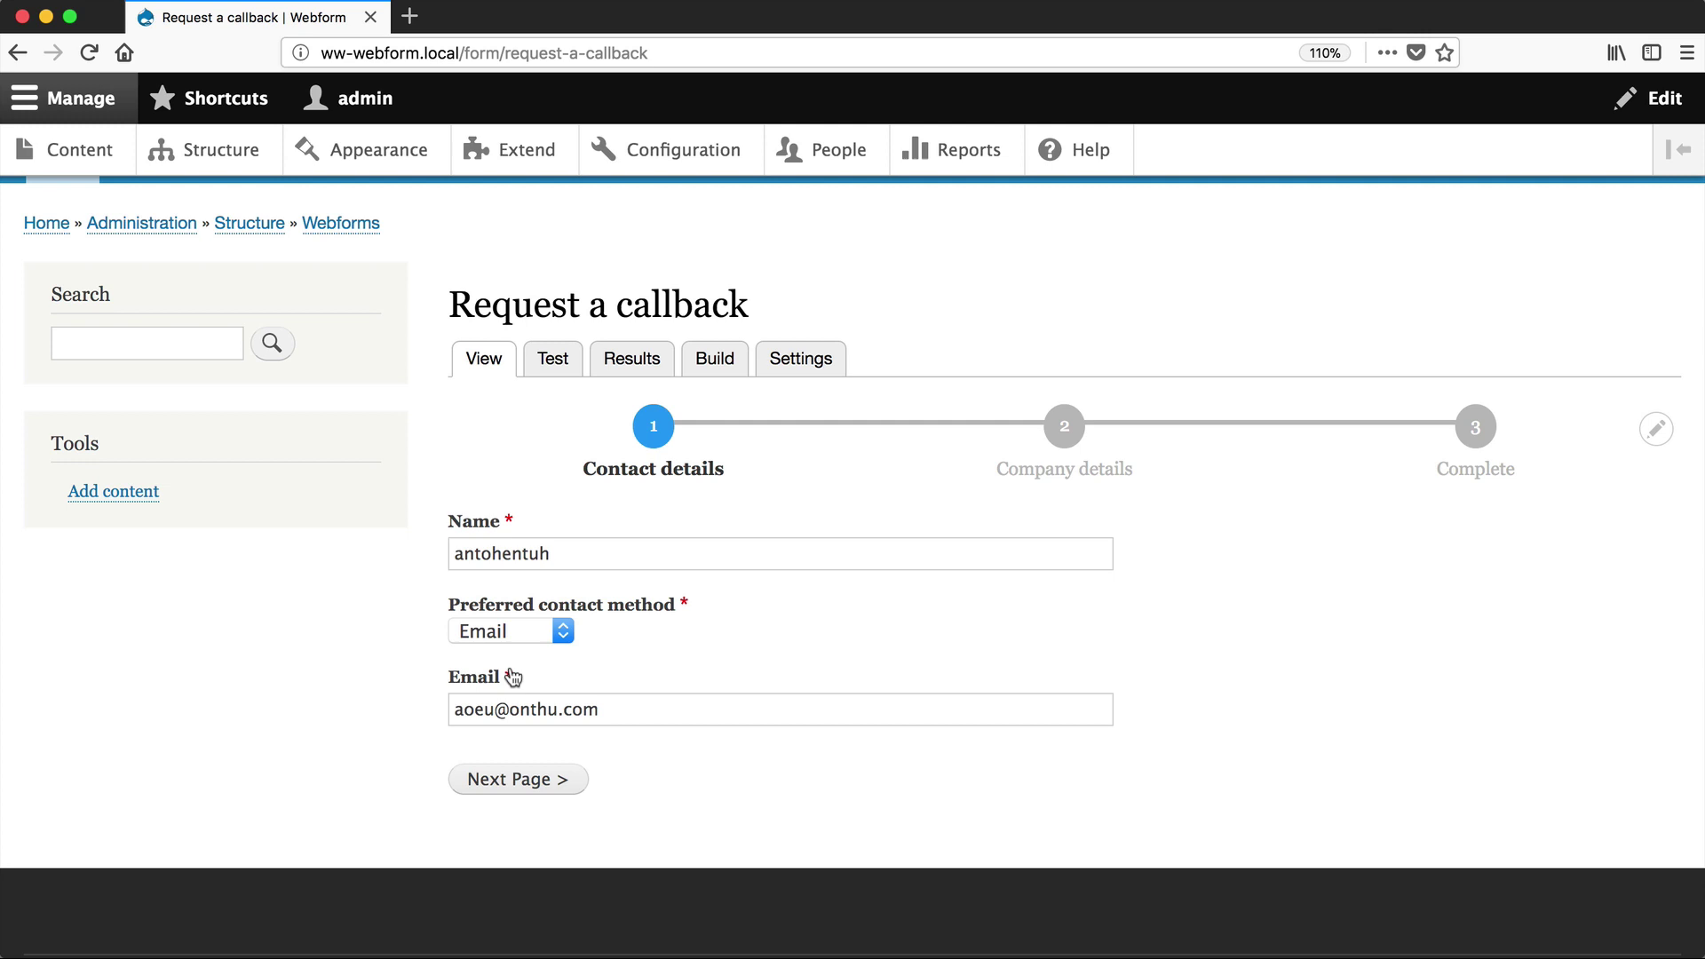
- On Company details, enter 'asdfasdfasdf', submit the test entry, and return to the form
left_click(508, 778)
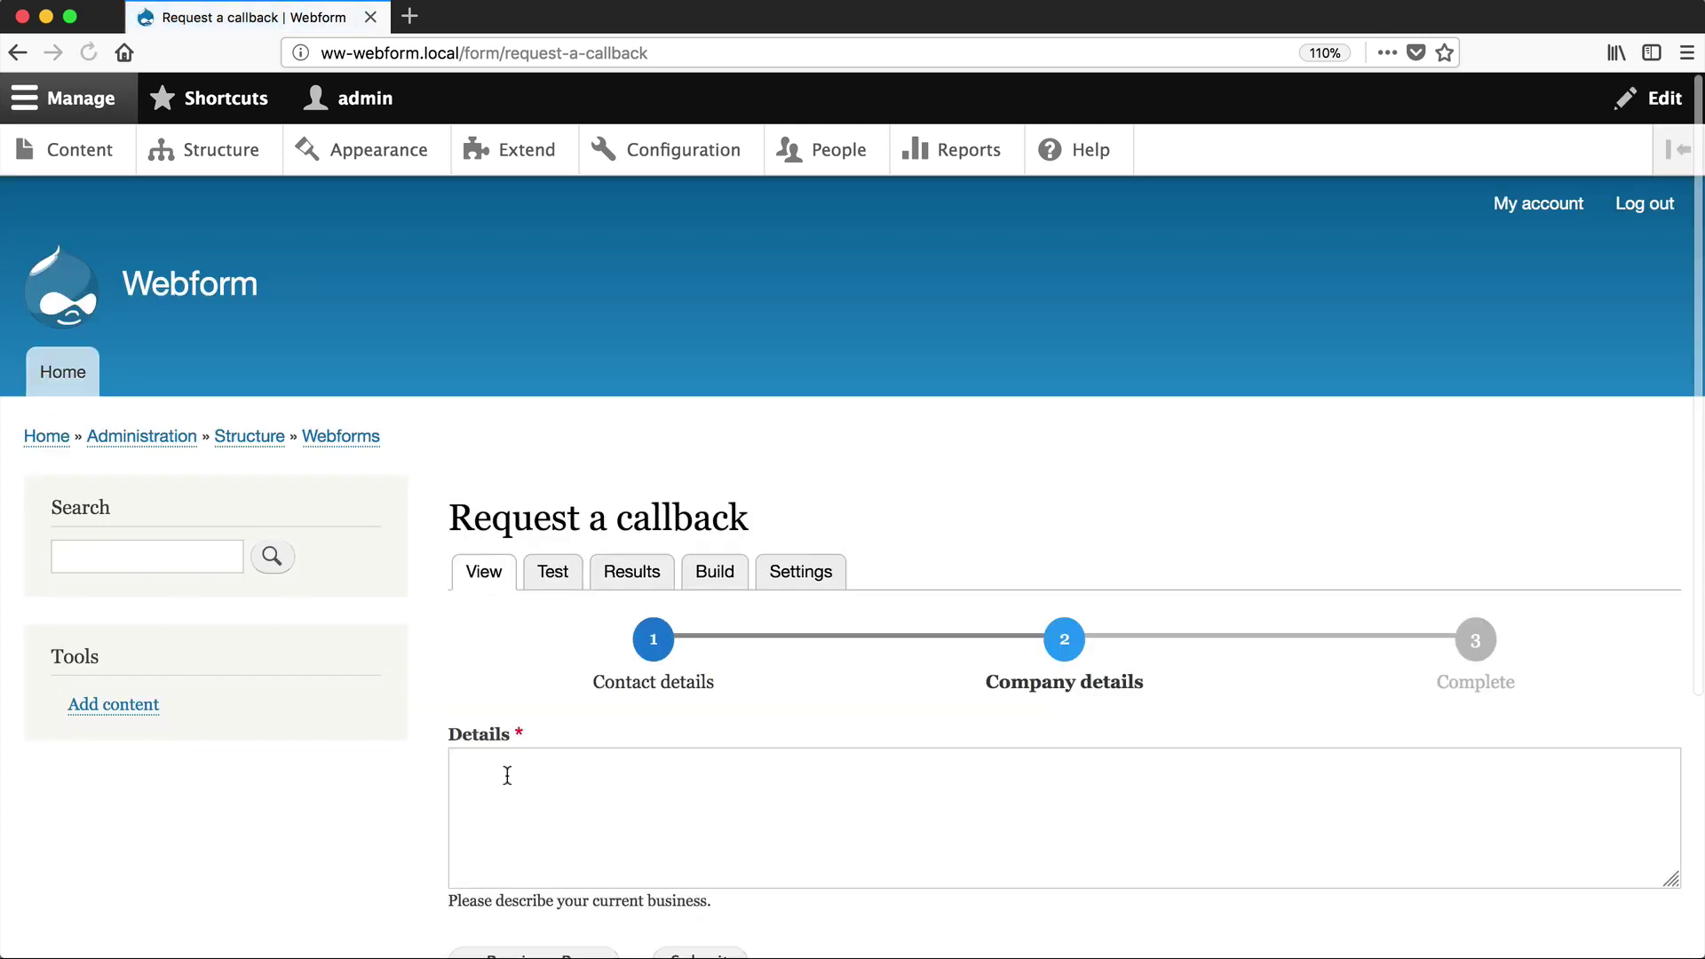
type("asdfasdfasdf")
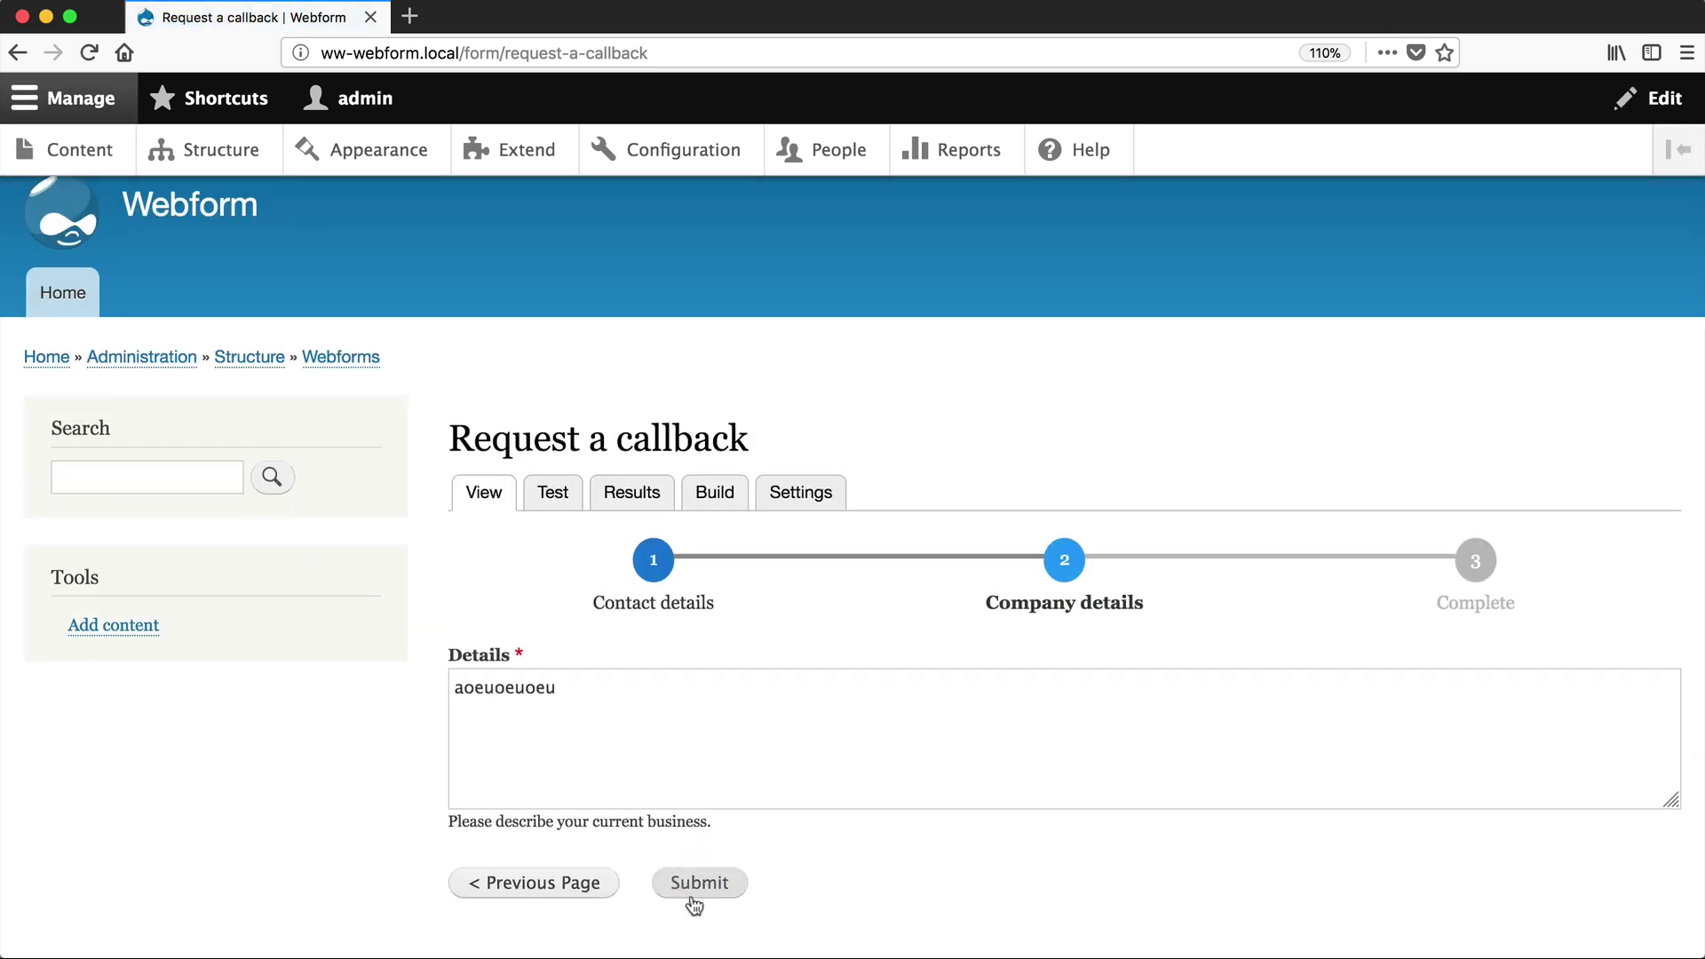
left_click(693, 888)
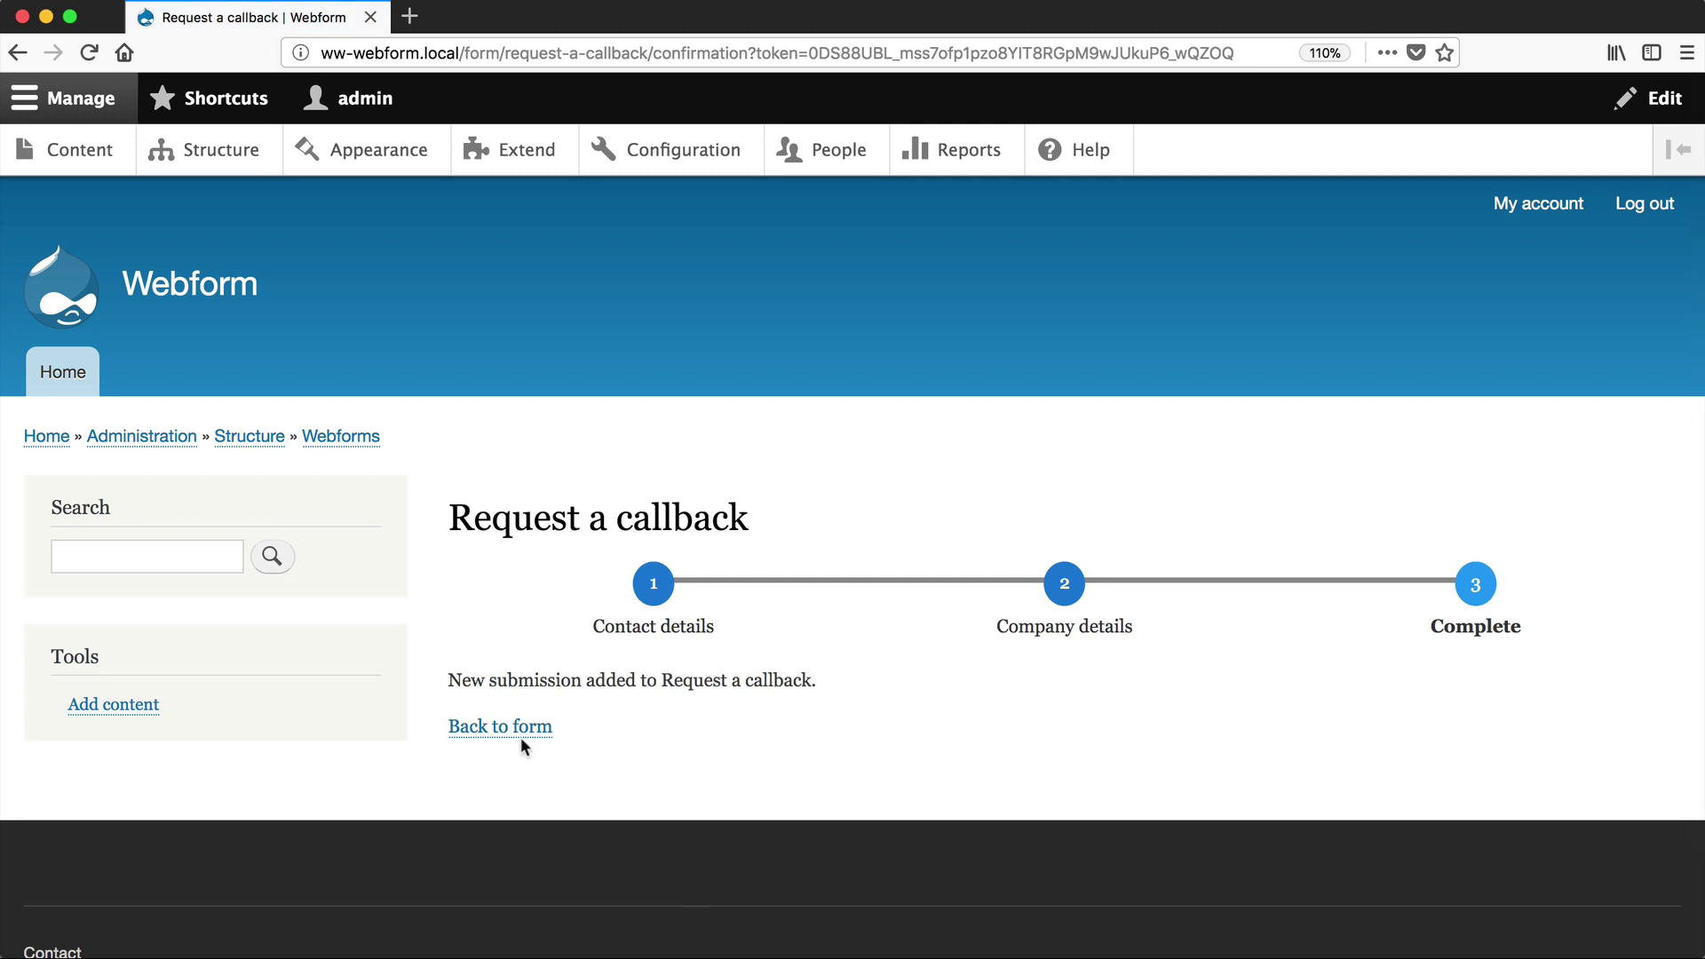
left_click(521, 731)
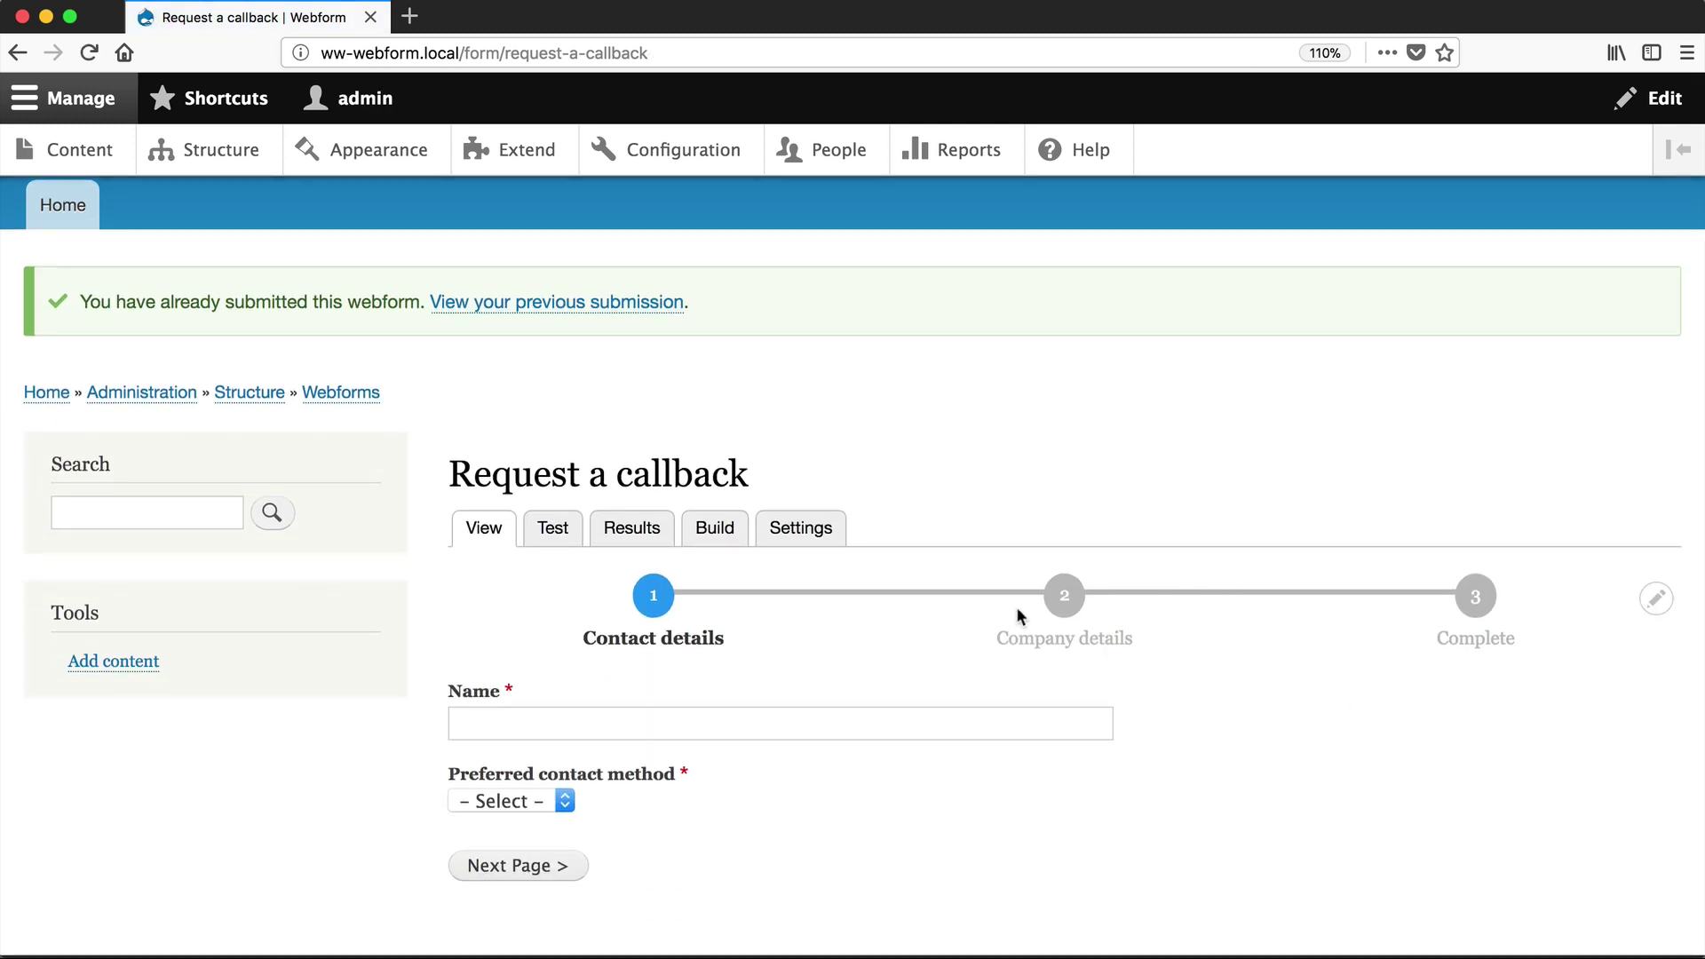
- In Form settings' Wizard section, enable showing wizard progress pages and percentage, and save
left_click(776, 531)
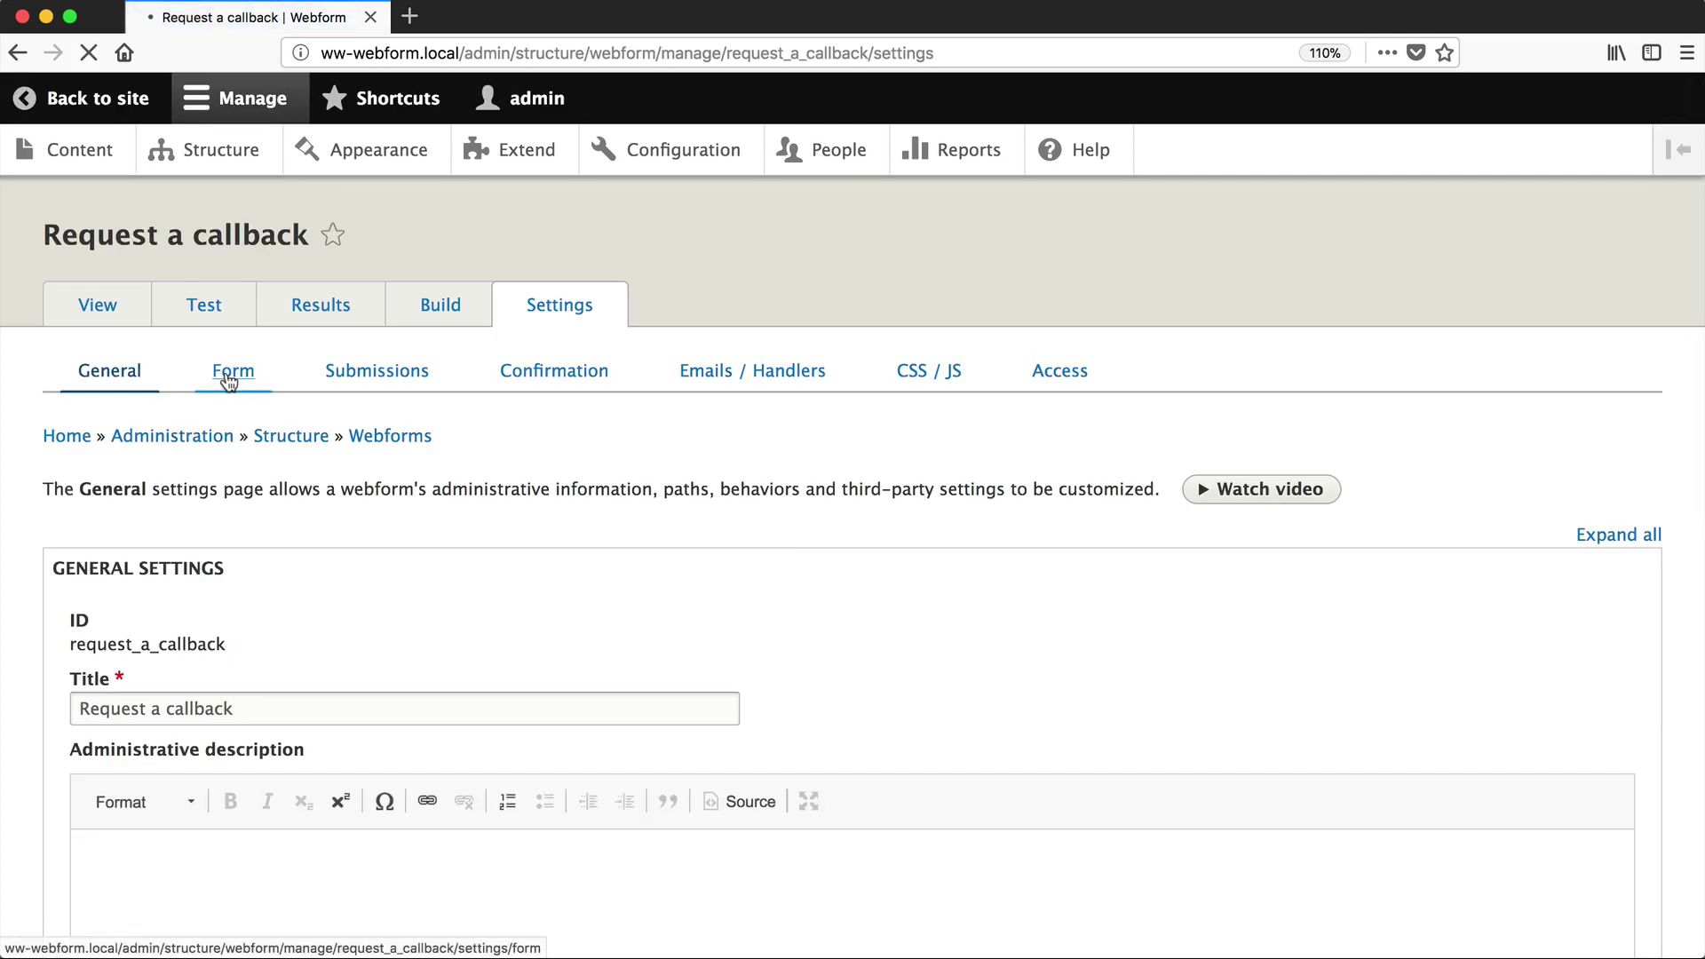
left_click(229, 378)
left_click(1609, 535)
left_click(1609, 536)
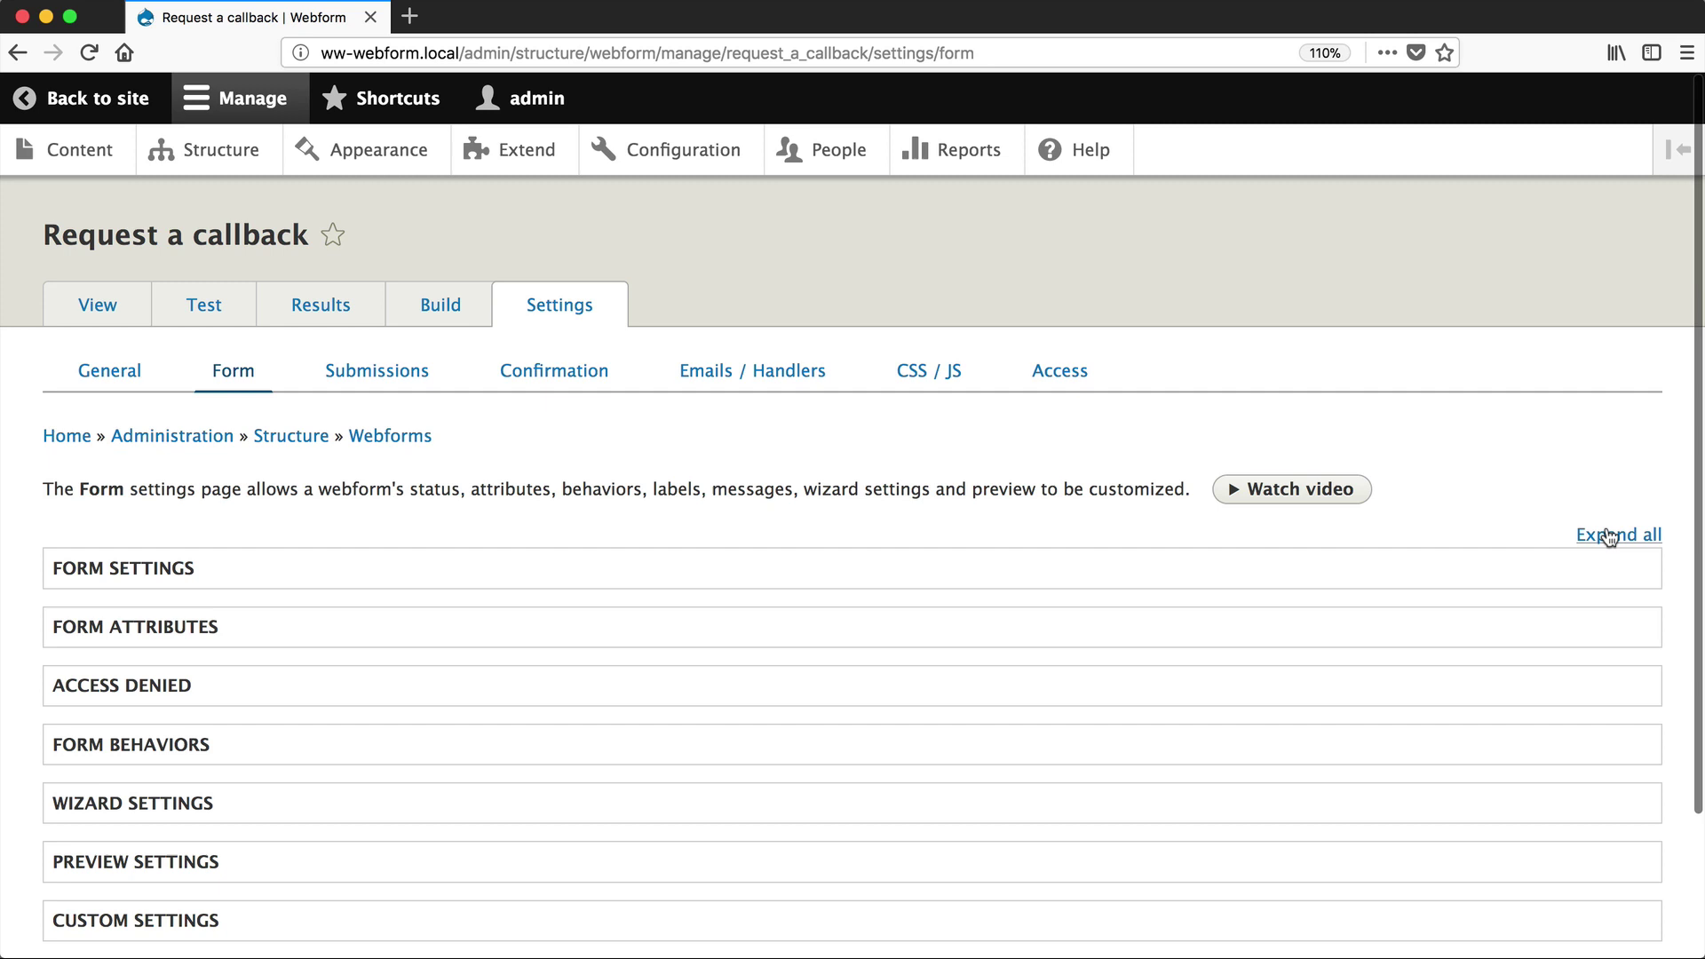
scroll(428, 594, "down", 3)
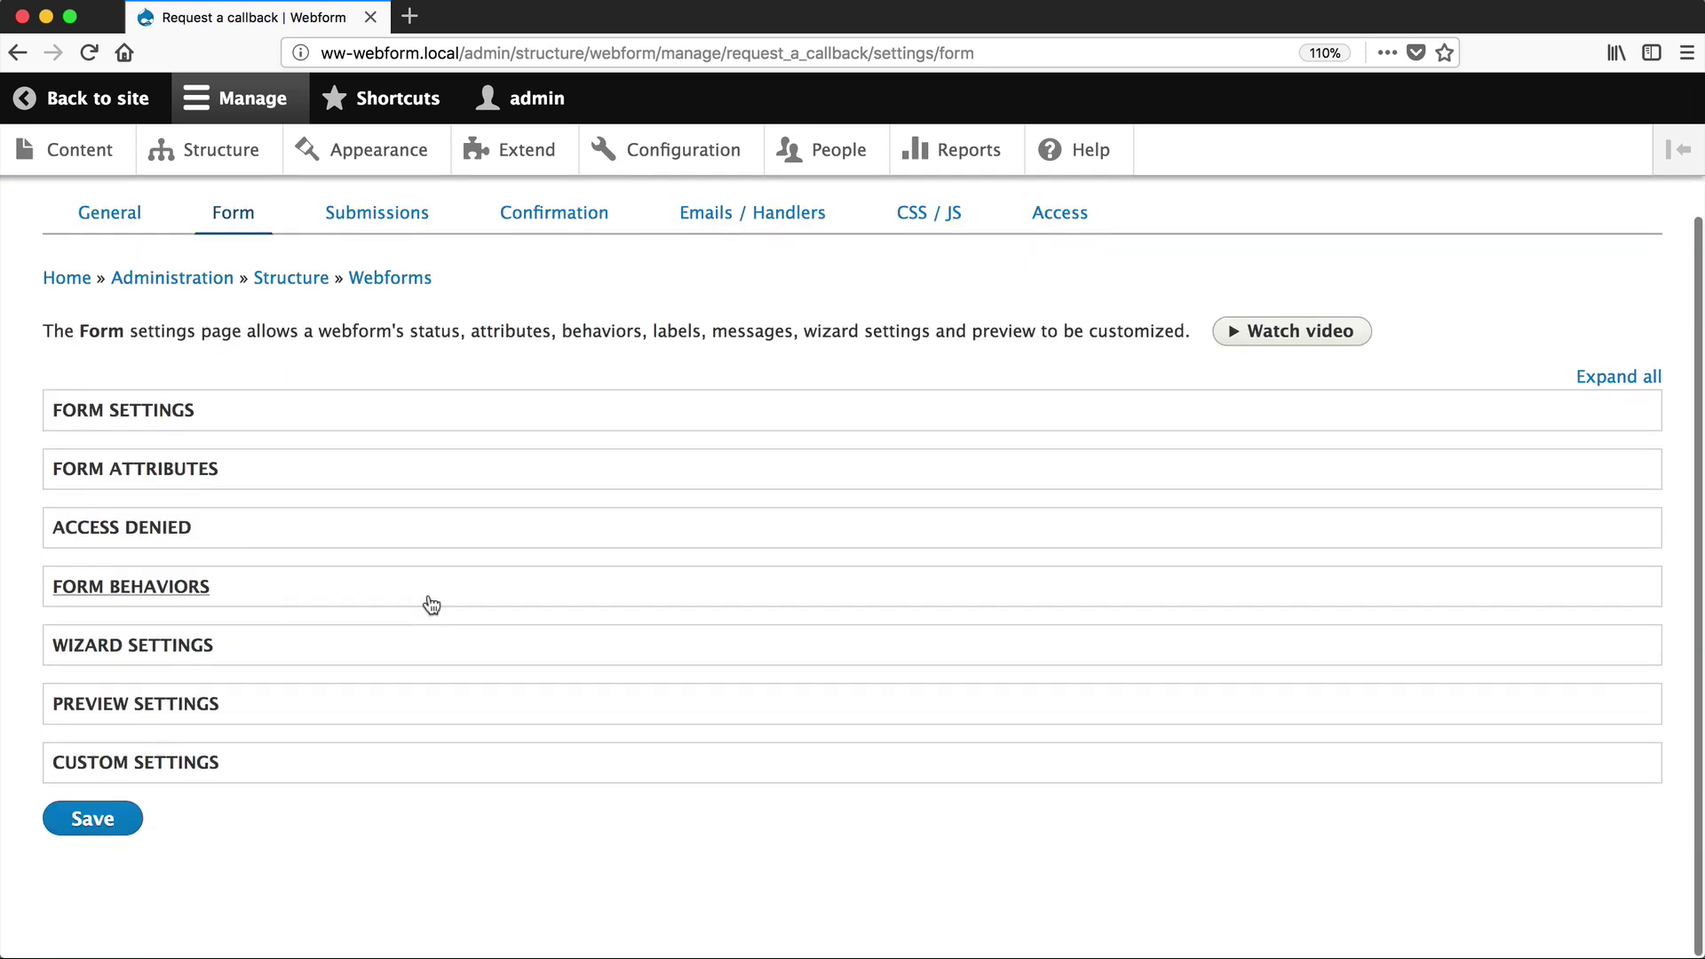
left_click(88, 652)
scroll(90, 645, "down", 4)
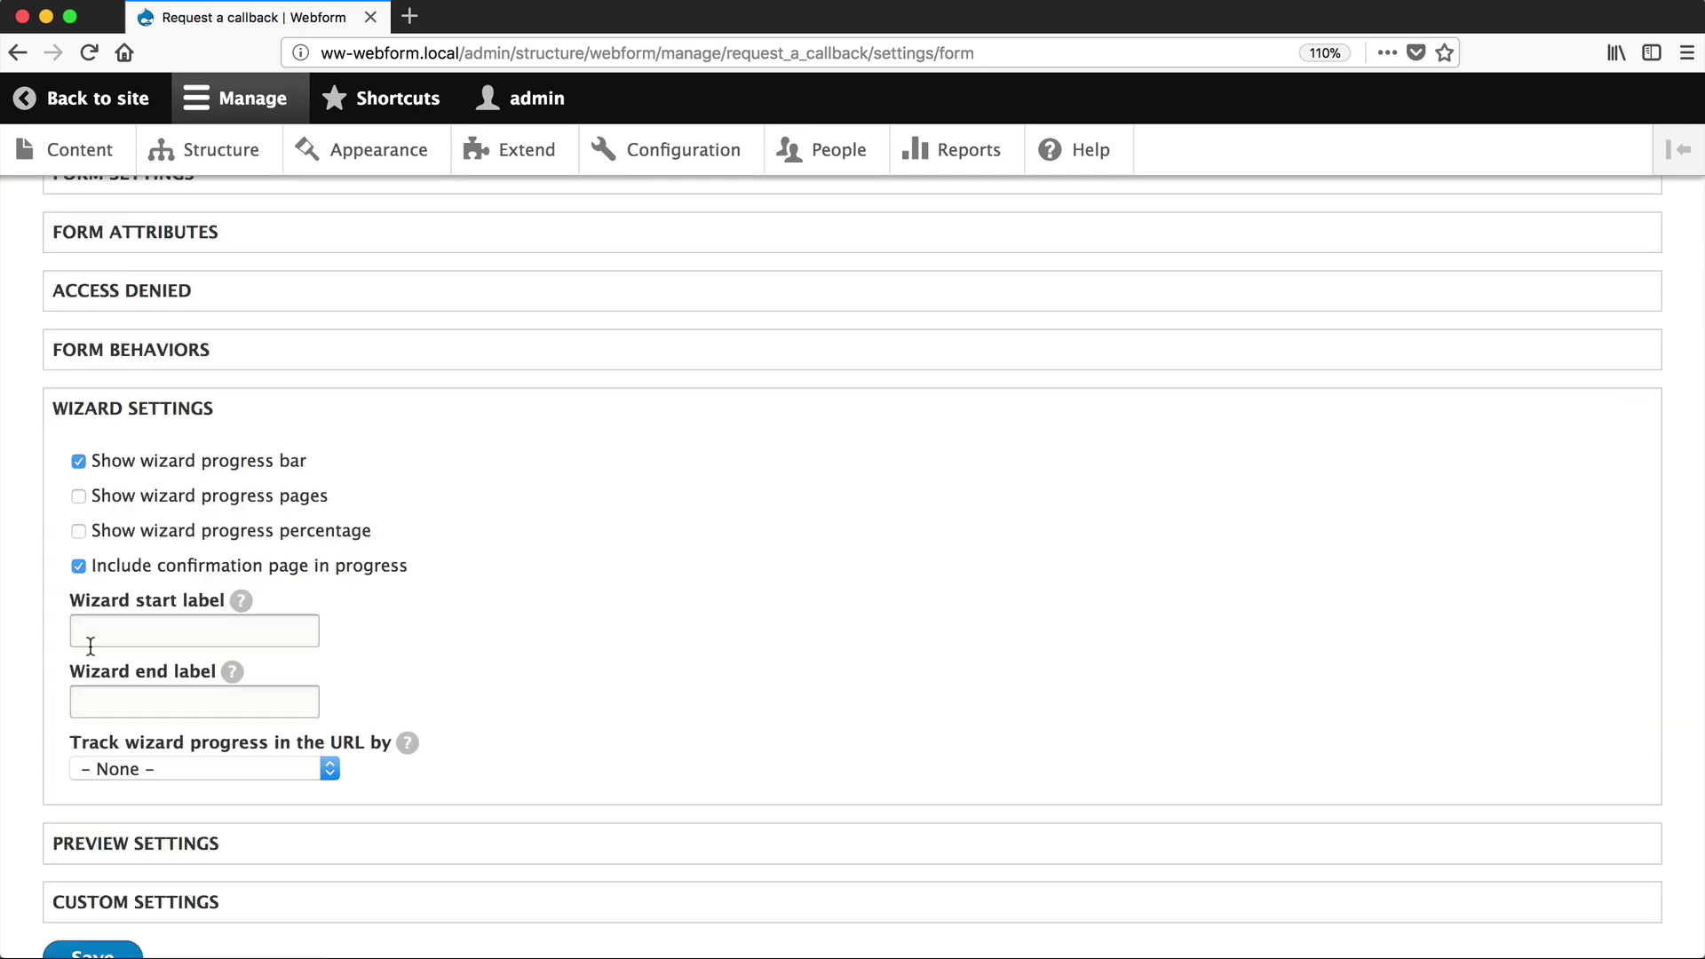
left_click(188, 504)
scroll(181, 536, "down", 3)
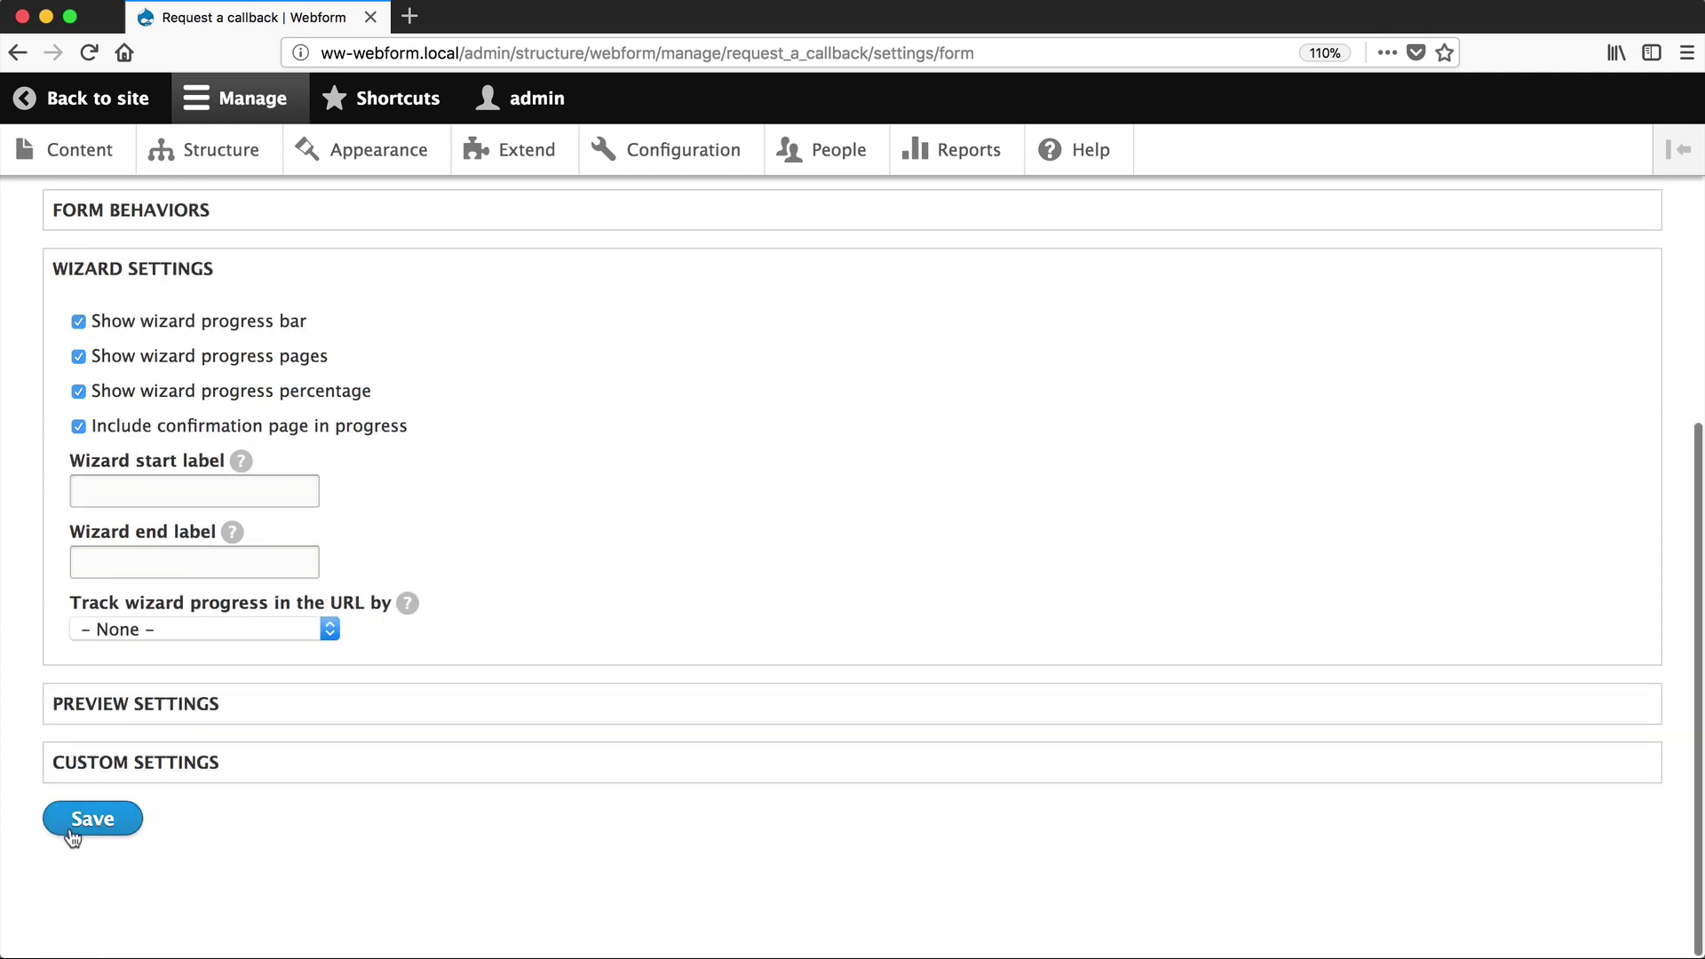
left_click(73, 837)
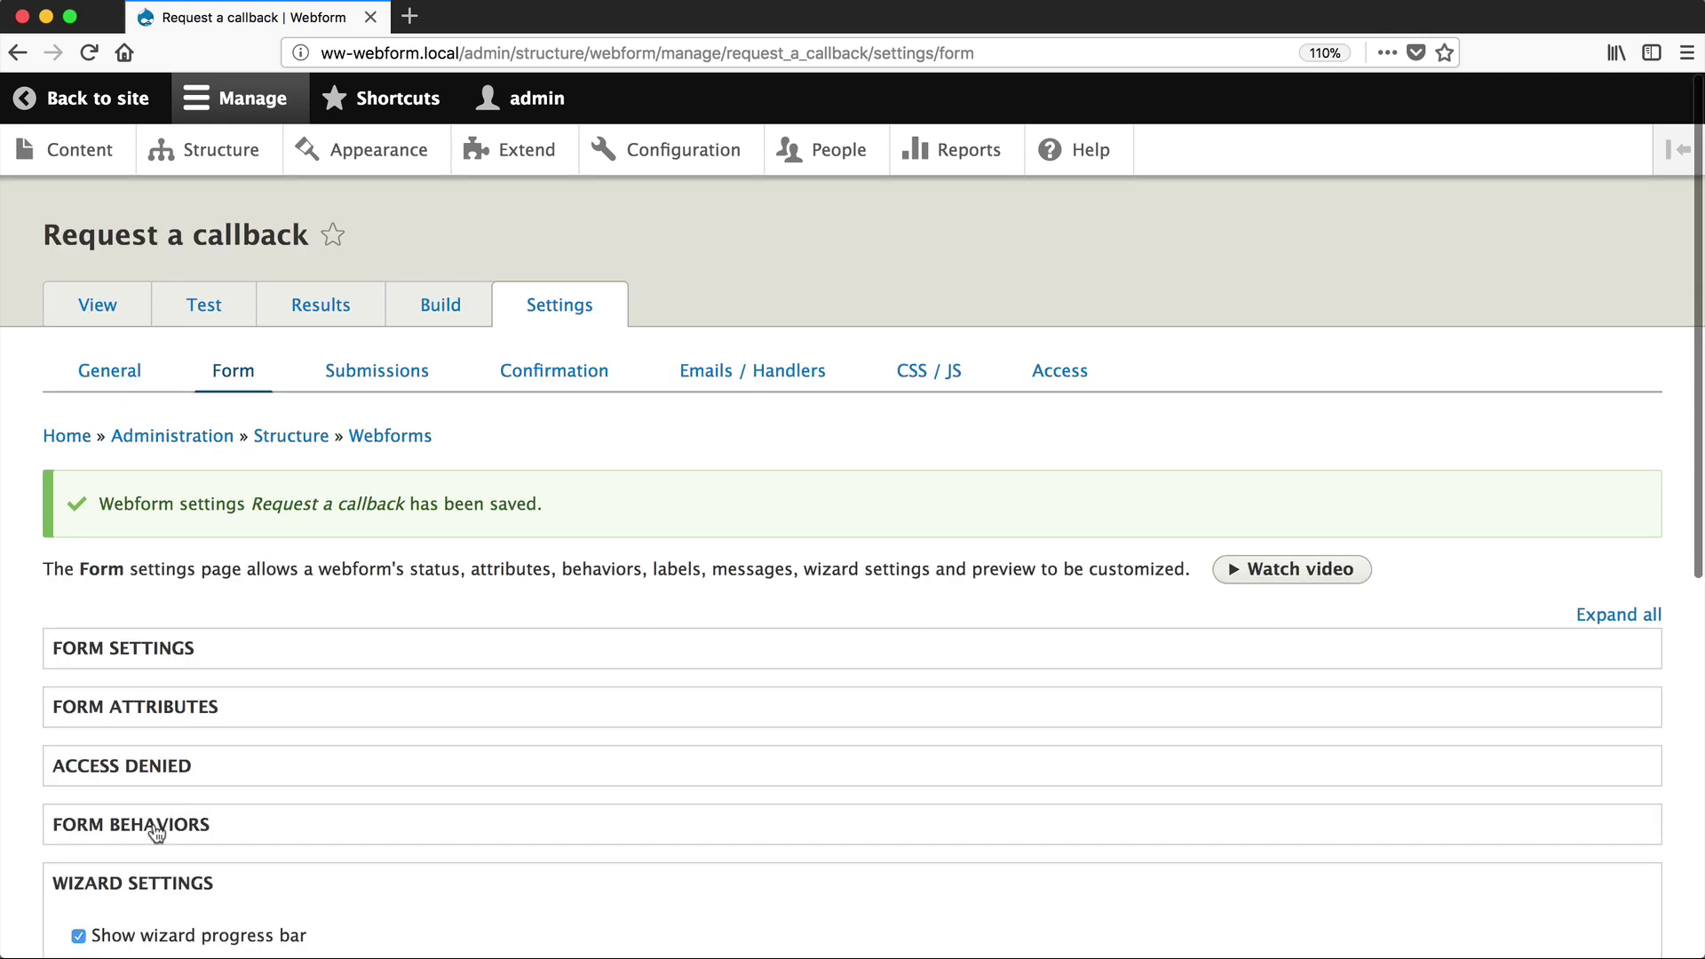
- View the form and confirm it reads 'Page 1 of 3 (0%)'
left_click(119, 307)
scroll(989, 509, "down", 3)
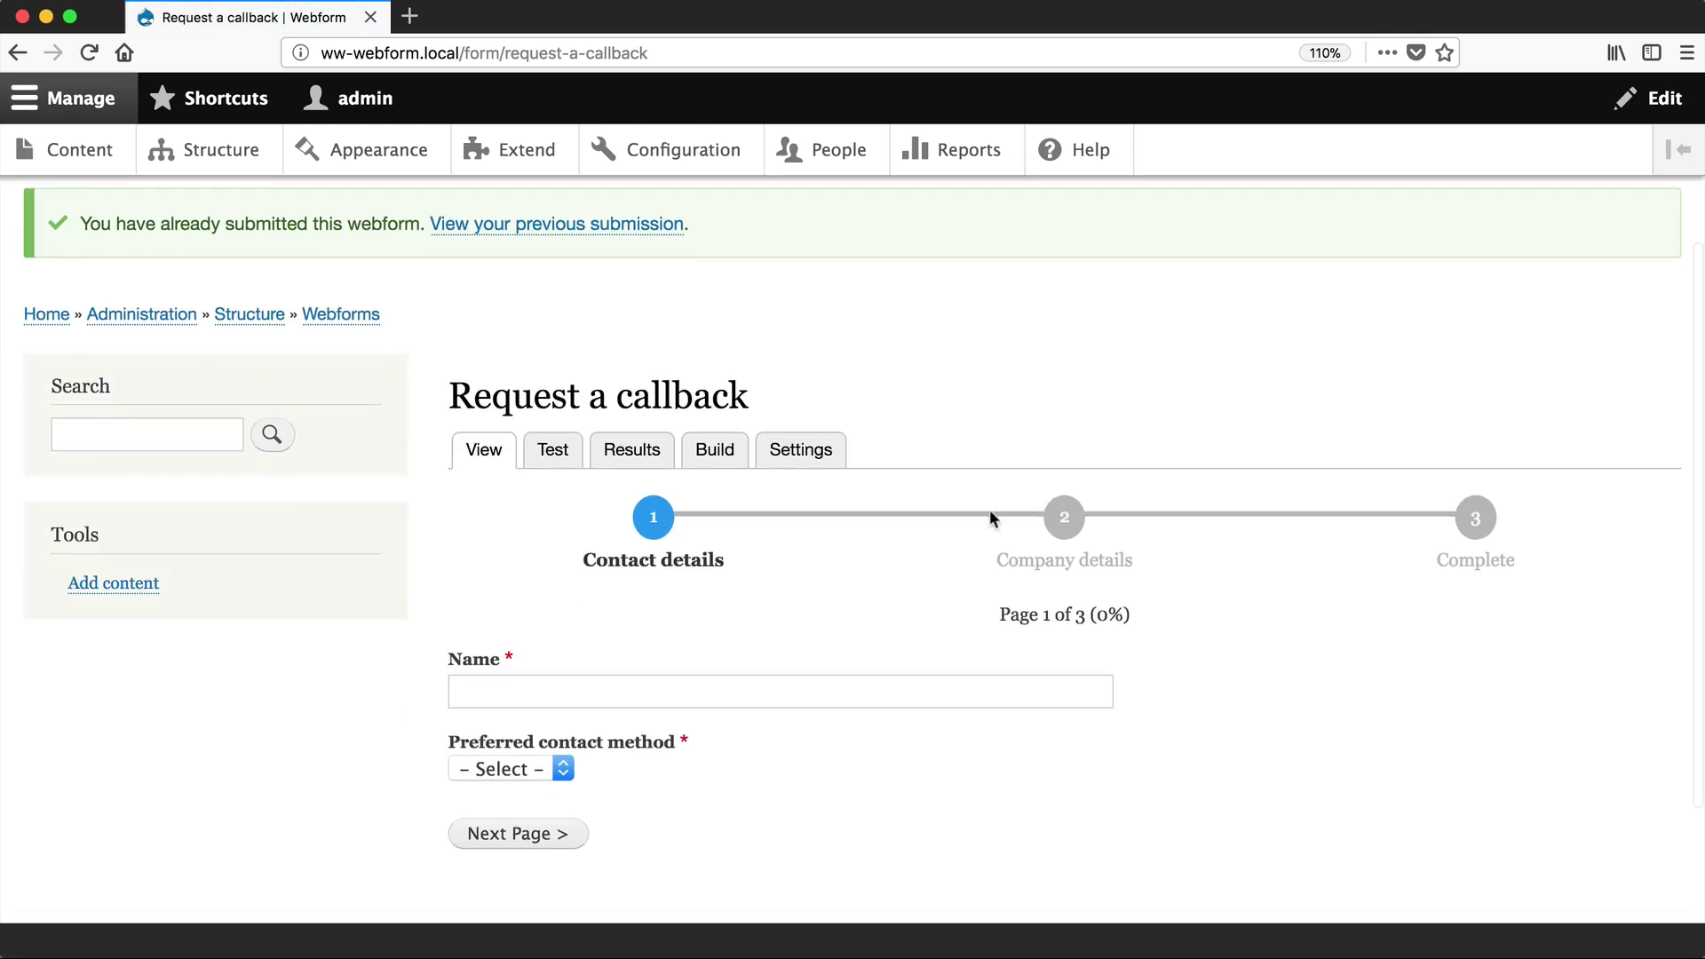
left_click_drag(1096, 614, 1117, 619)
- Enter a name, choose Email with an email address, and advance to page 2 showing 50%
left_click(661, 685)
type("aoeuaou")
left_click(533, 770)
left_click(529, 789)
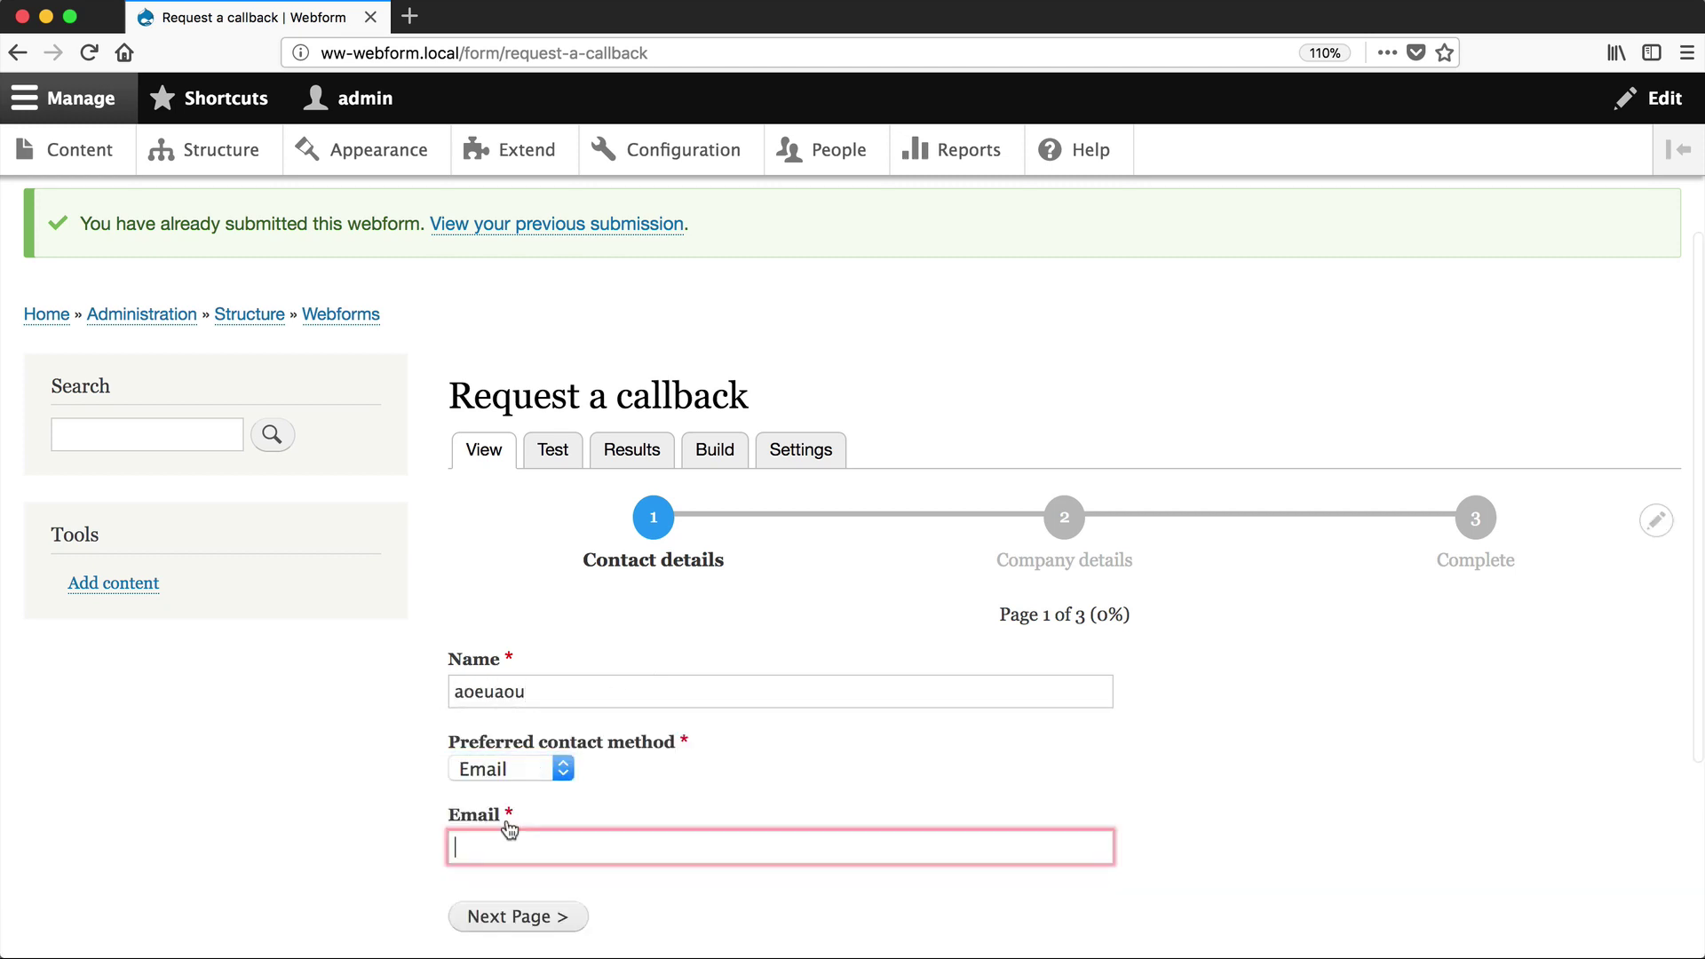
type("aoeu@aoeu.com")
left_click(513, 919)
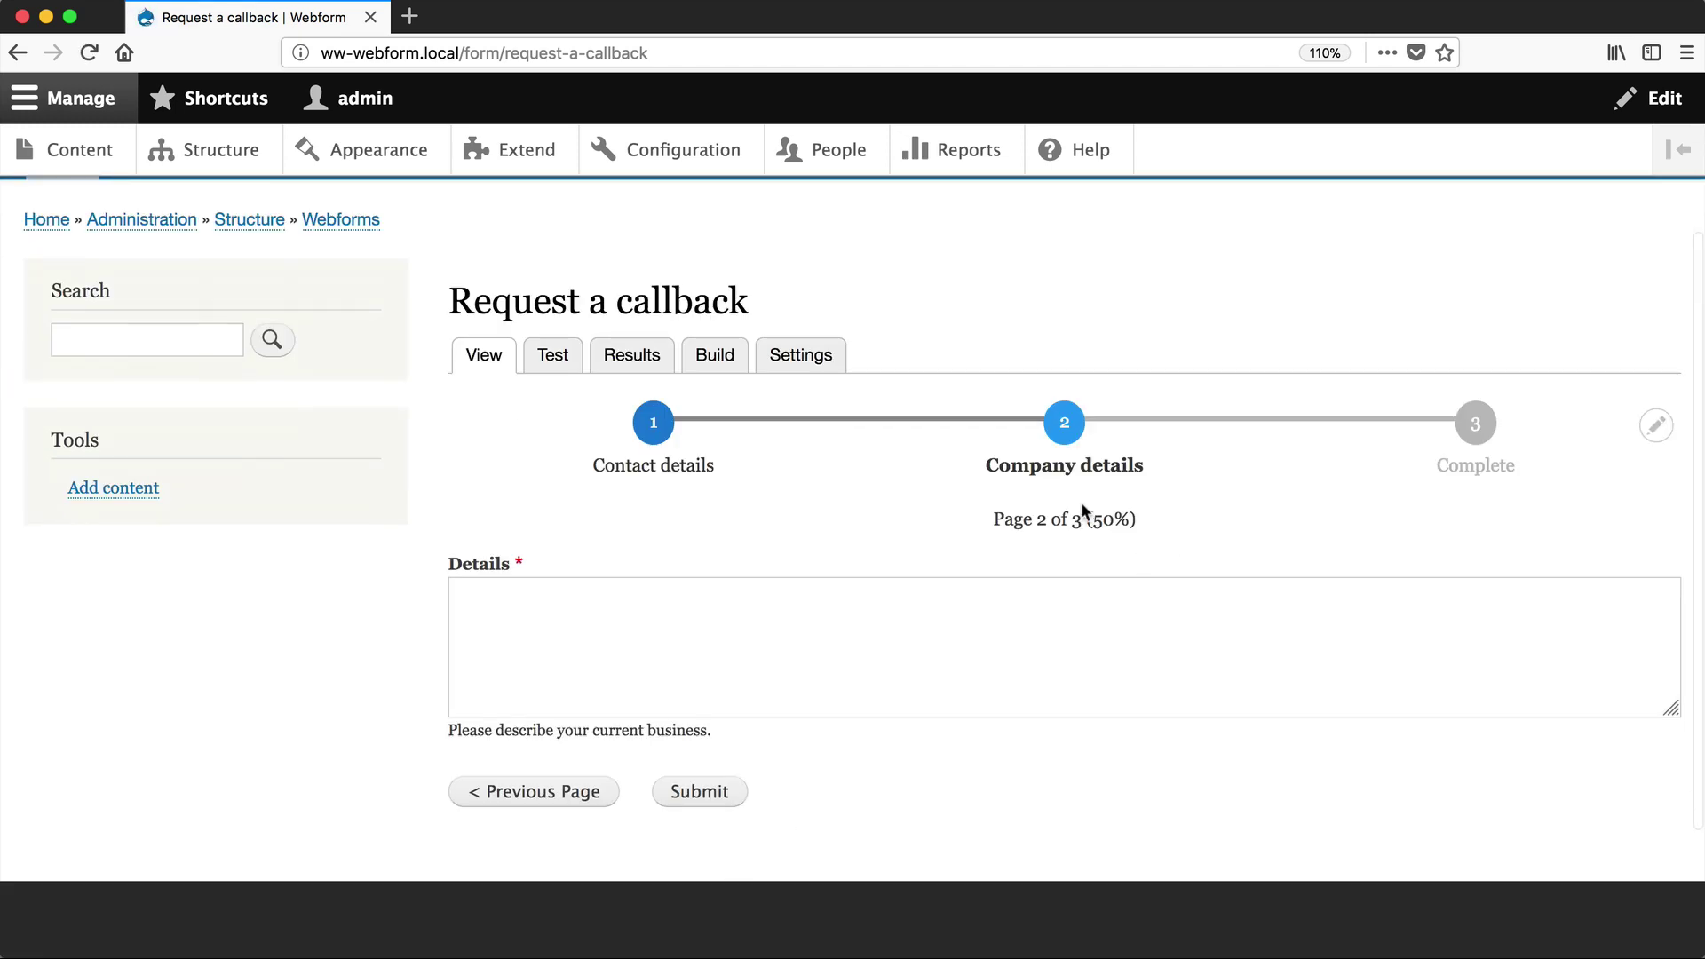
left_click_drag(1097, 526, 1122, 524)
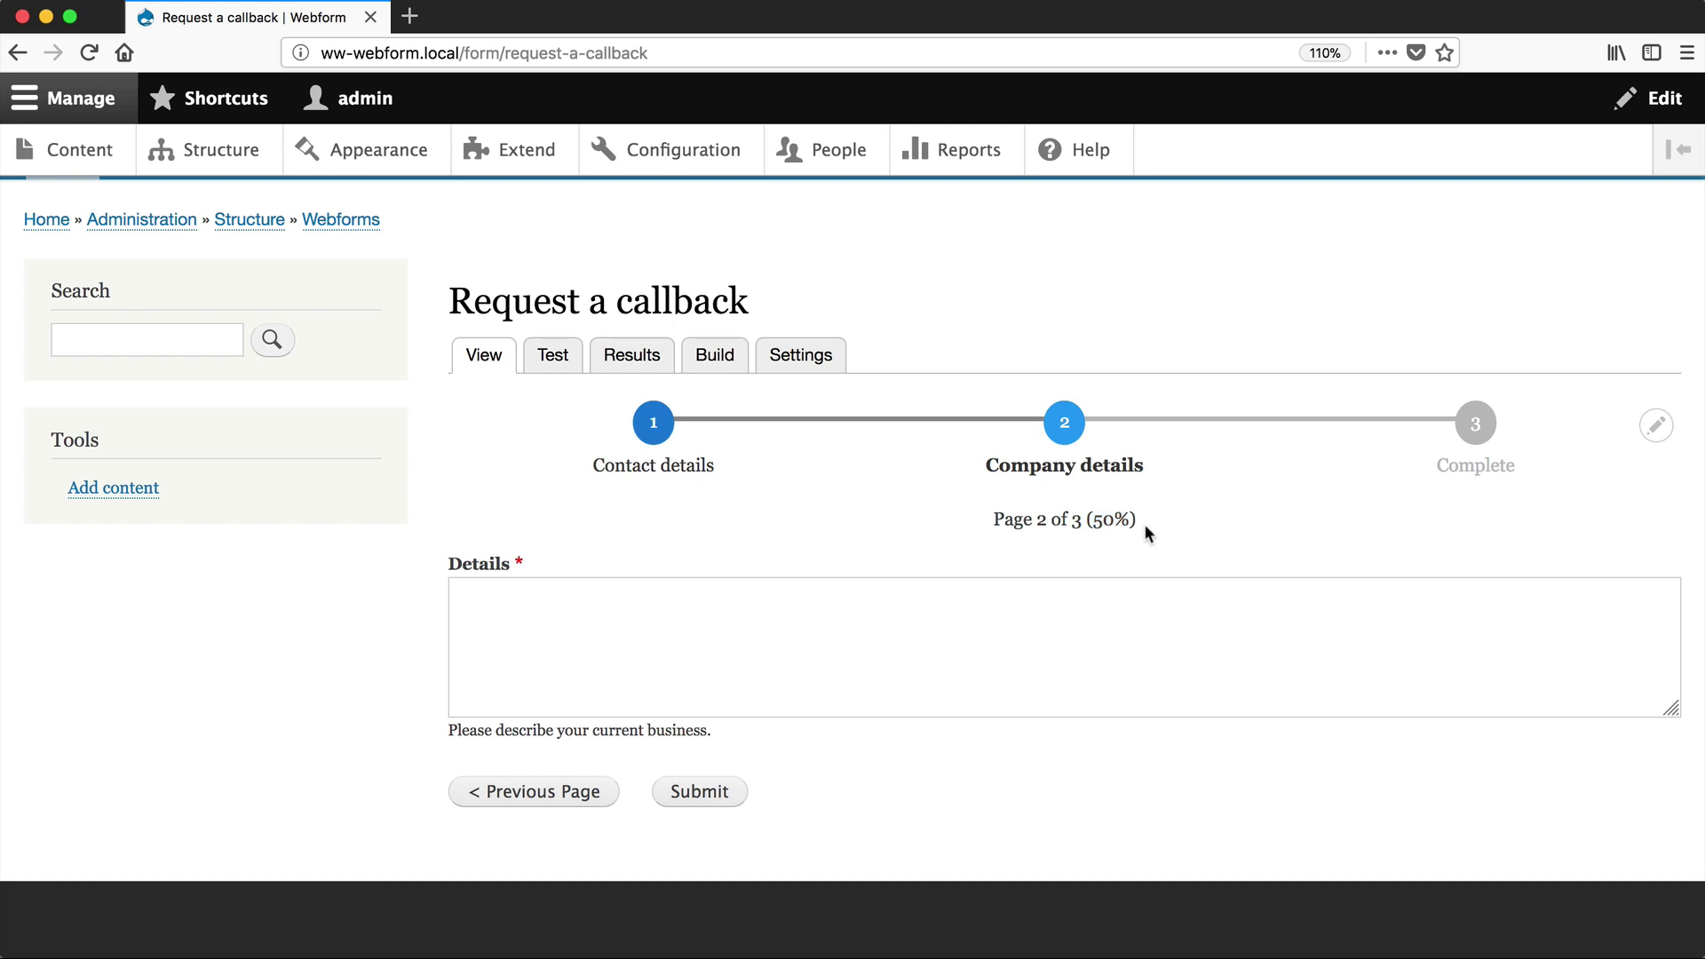
- Open Form settings in a second tab, check URL progress tracking stays None, and return to the form
left_click(805, 354, "super")
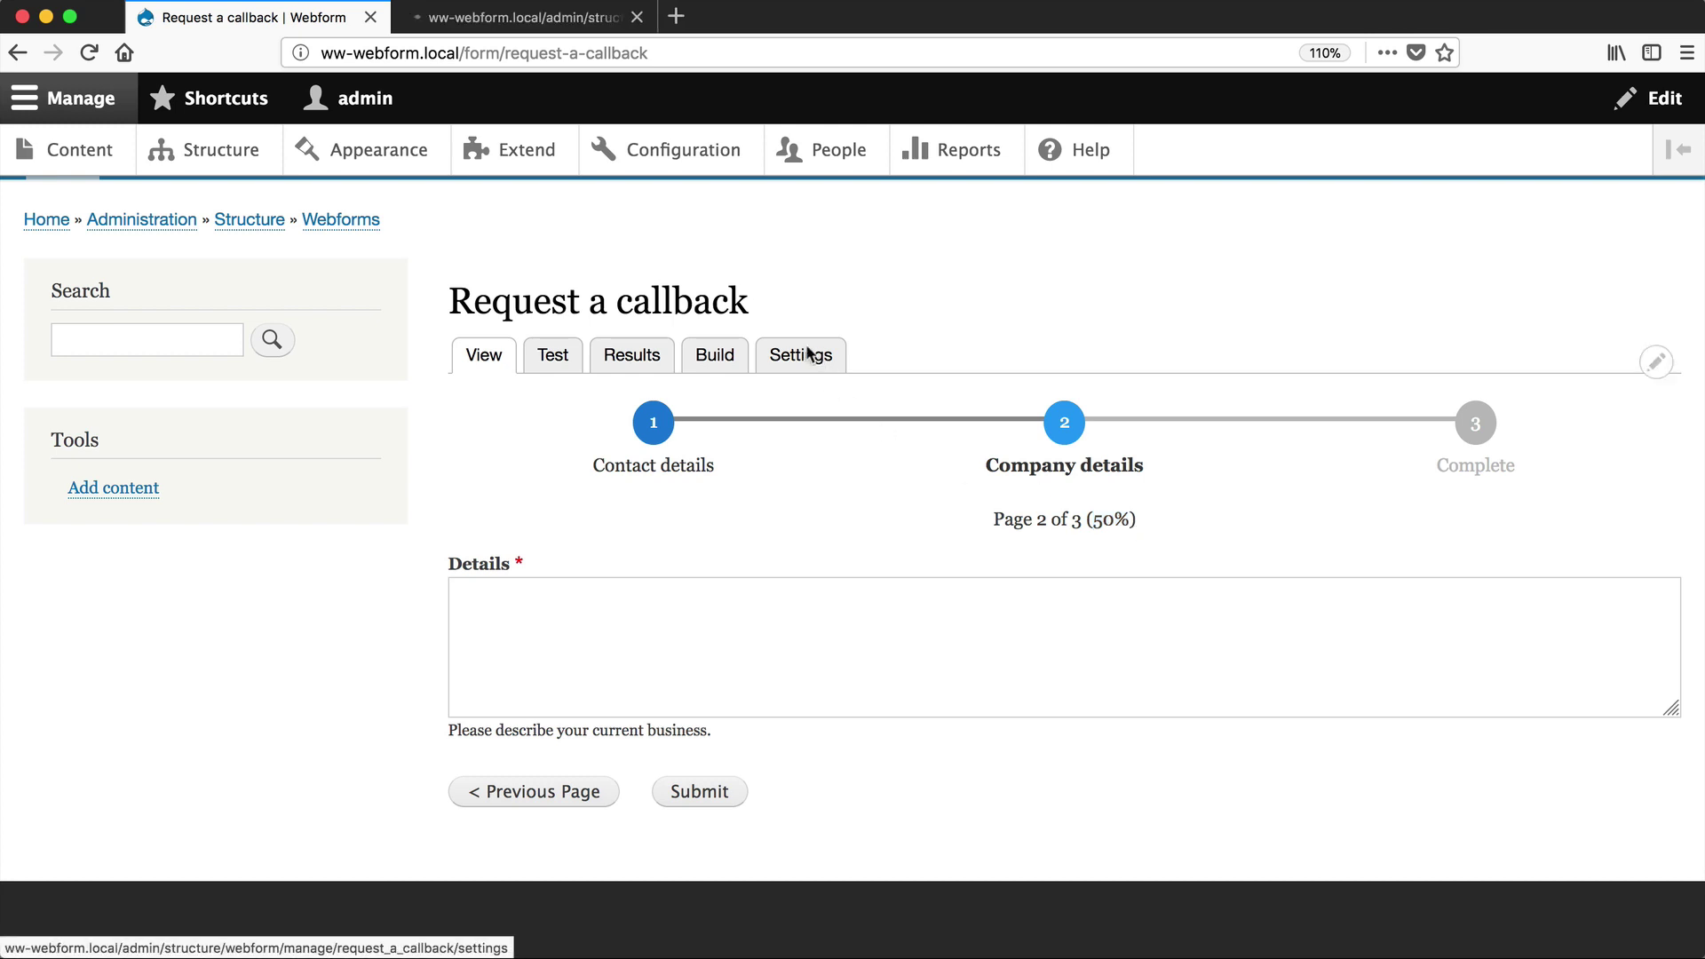
left_click(493, 30)
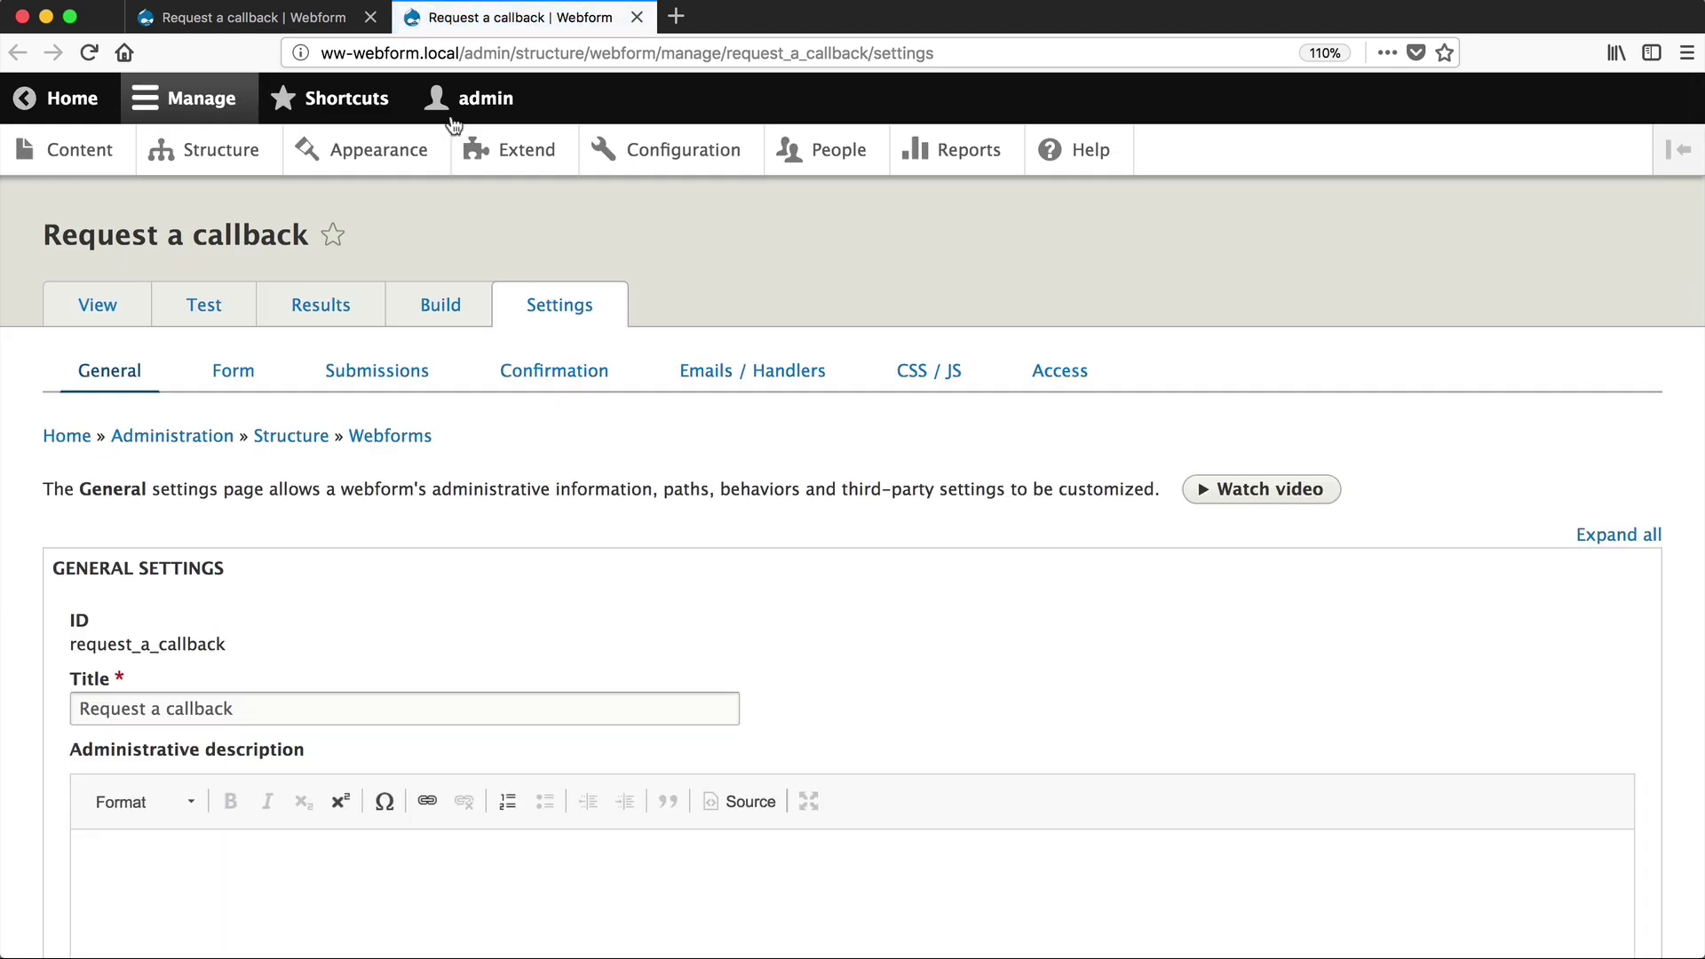
left_click(236, 372)
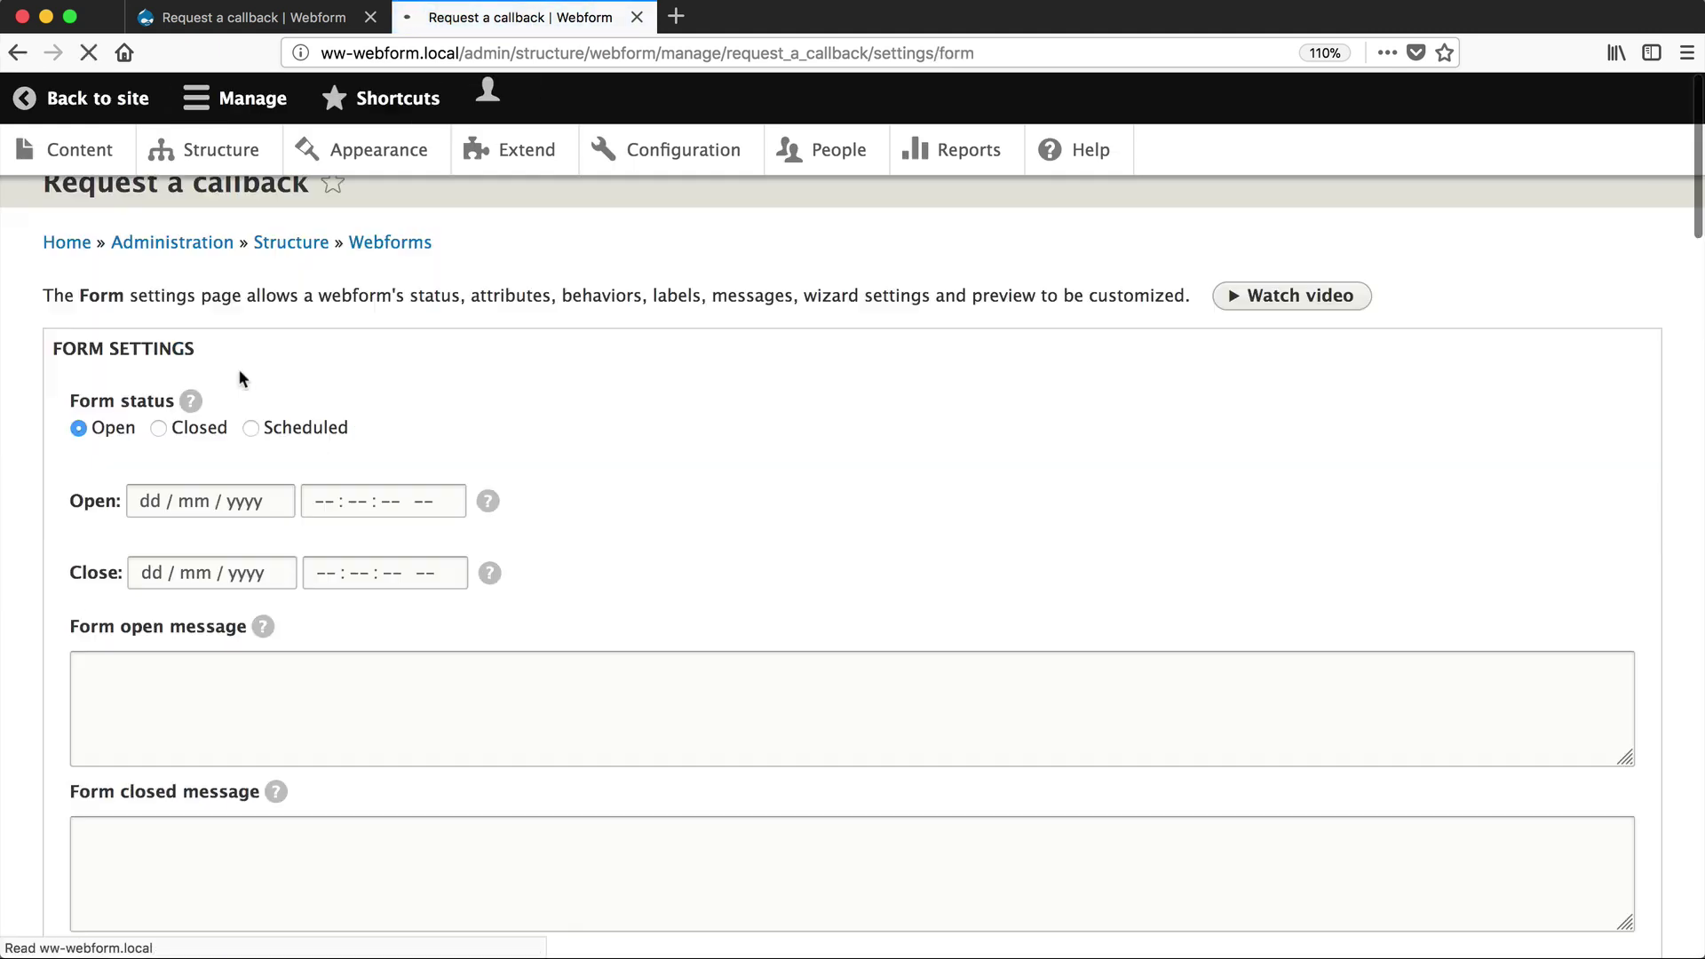
scroll(355, 400, "down", 10)
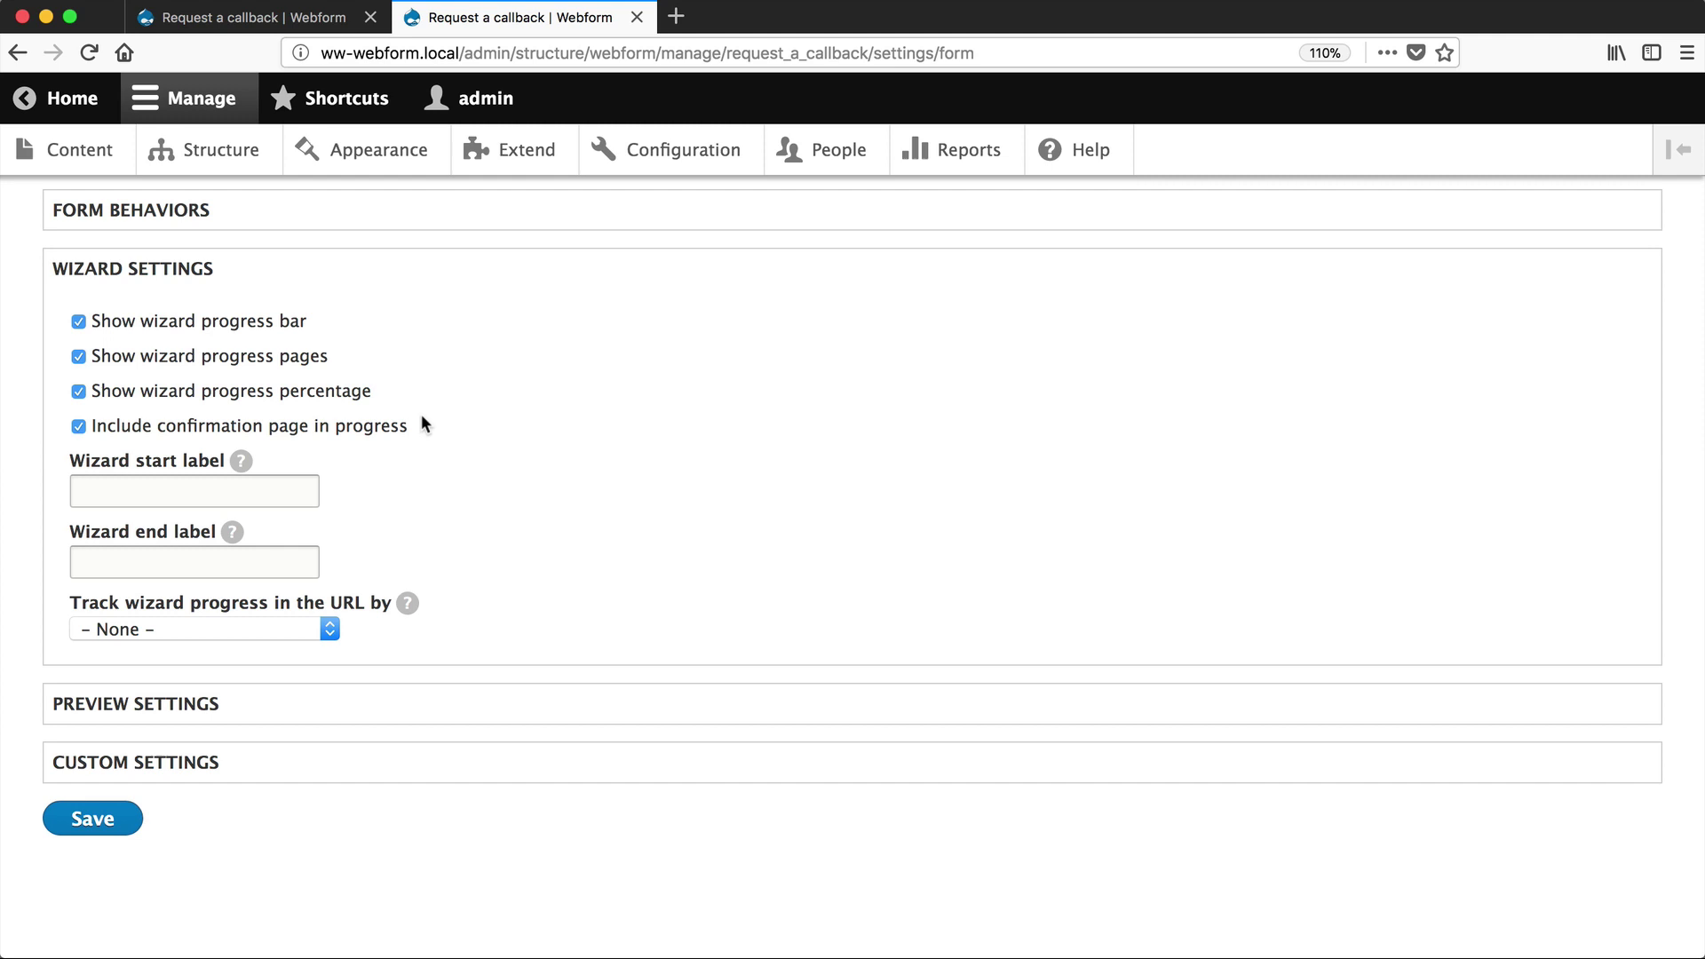
left_click(111, 629)
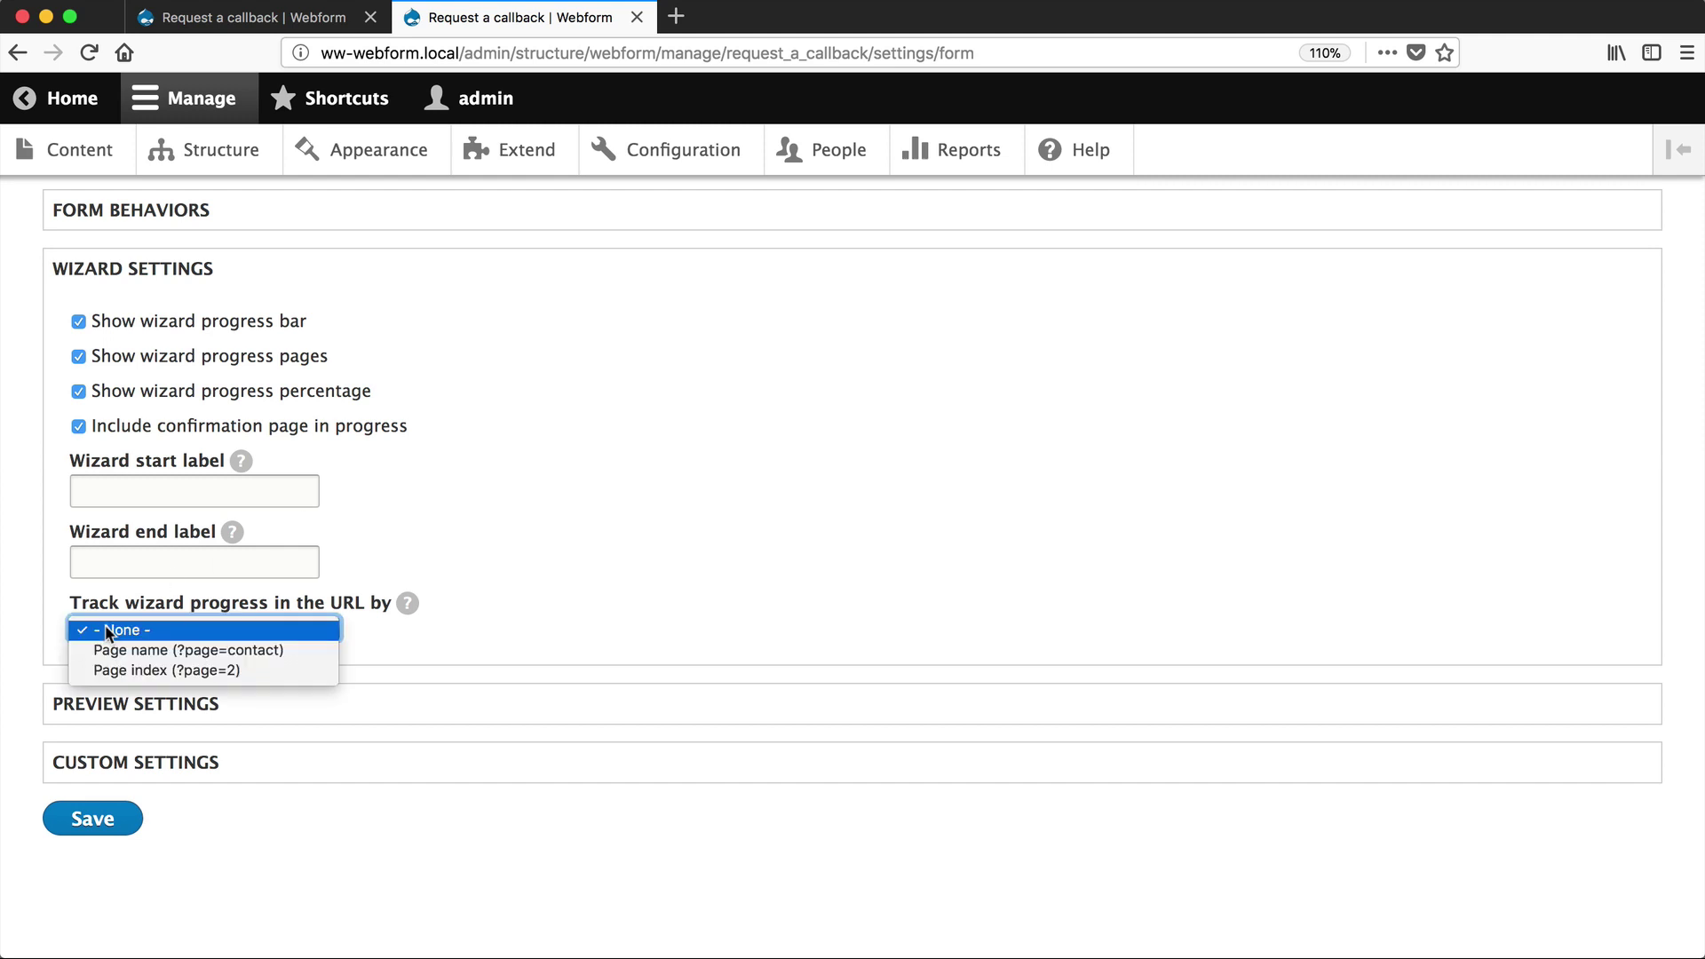
left_click(174, 632)
left_click(295, 18)
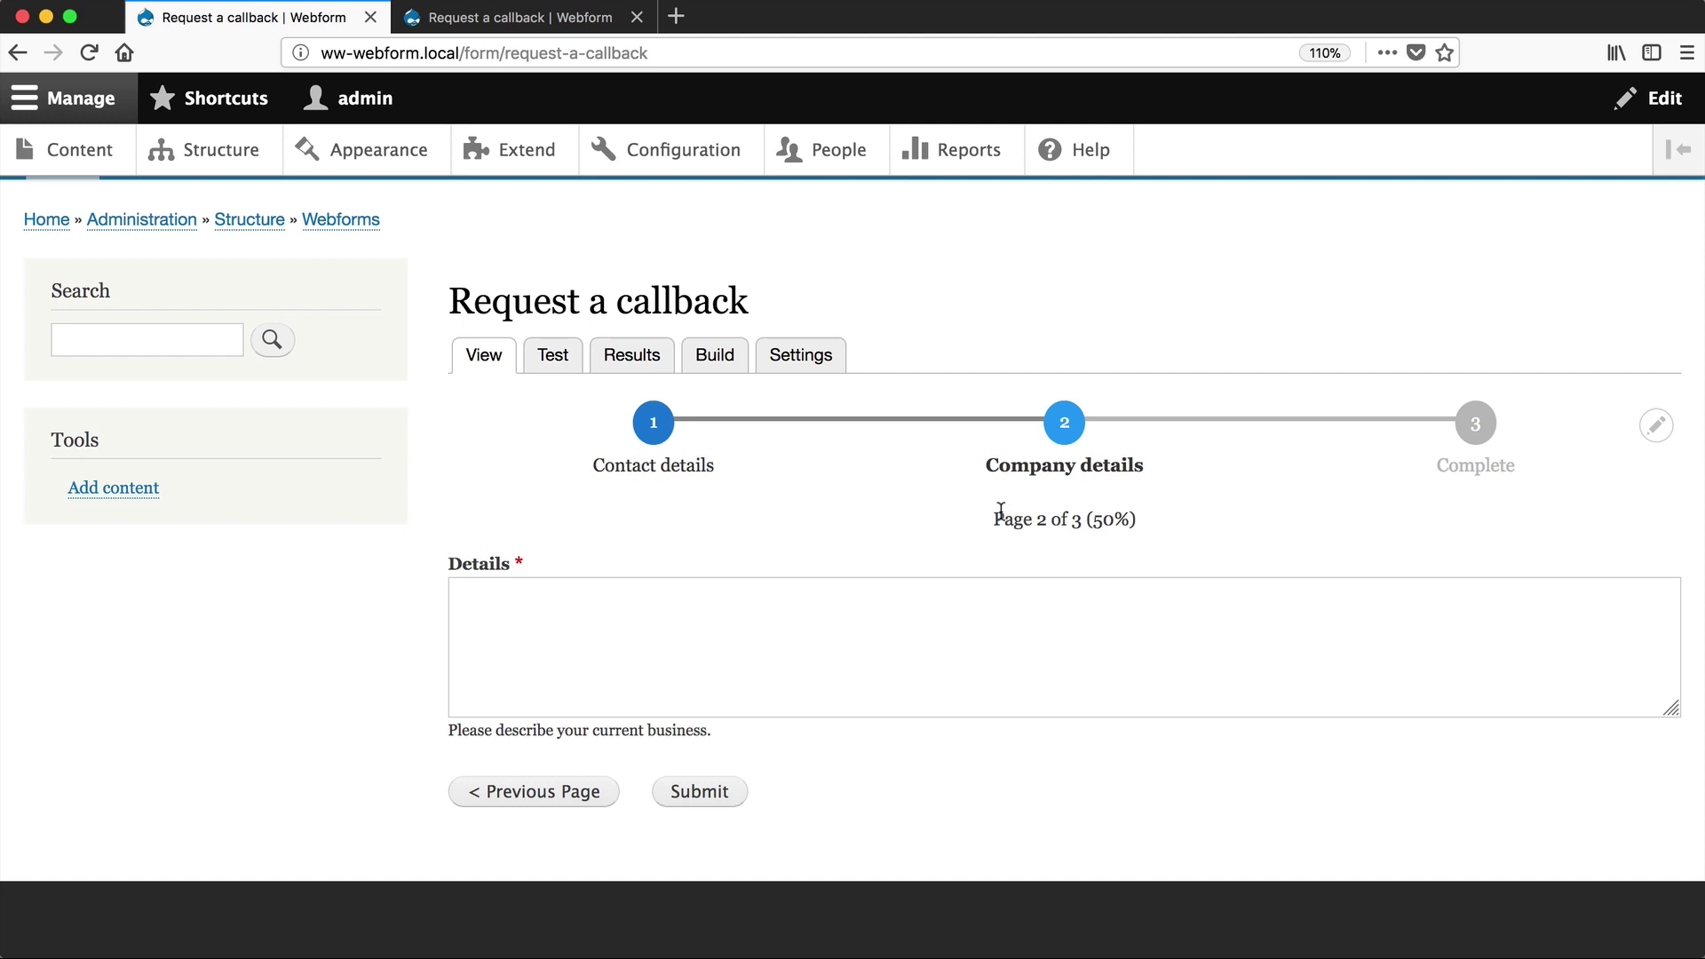
- Check the 'Page 2 of 3' text and page address, then go back to Contact details
left_click_drag(992, 518, 1088, 519)
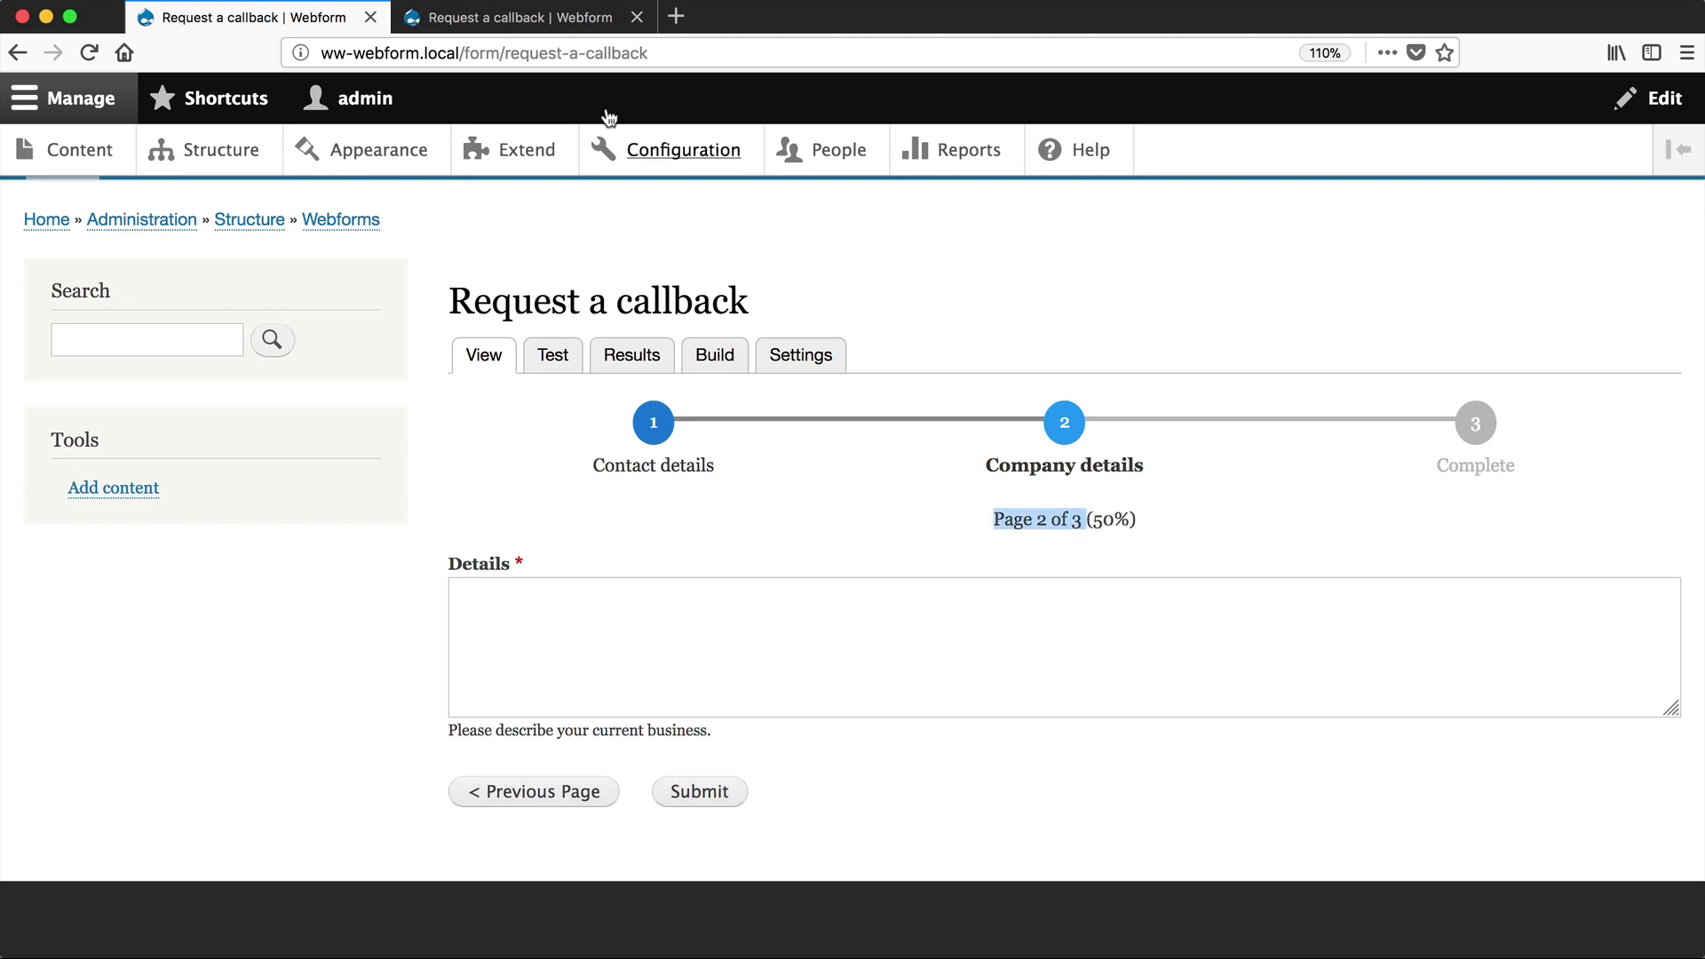
left_click(661, 54)
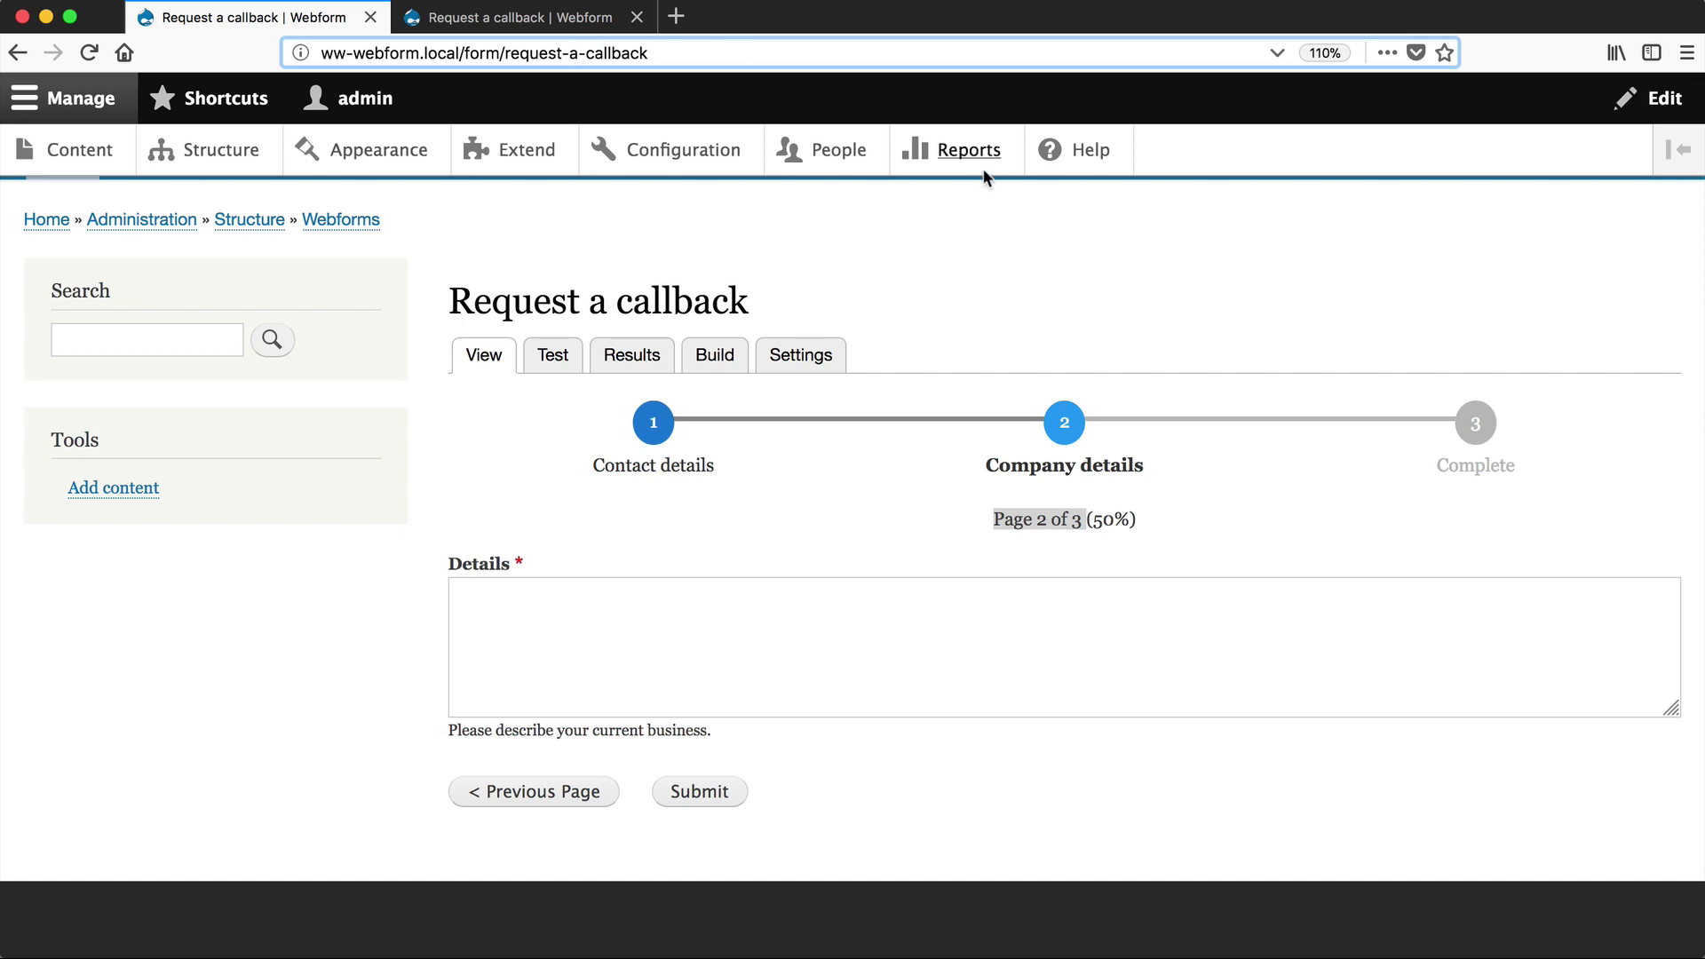
left_click(541, 791)
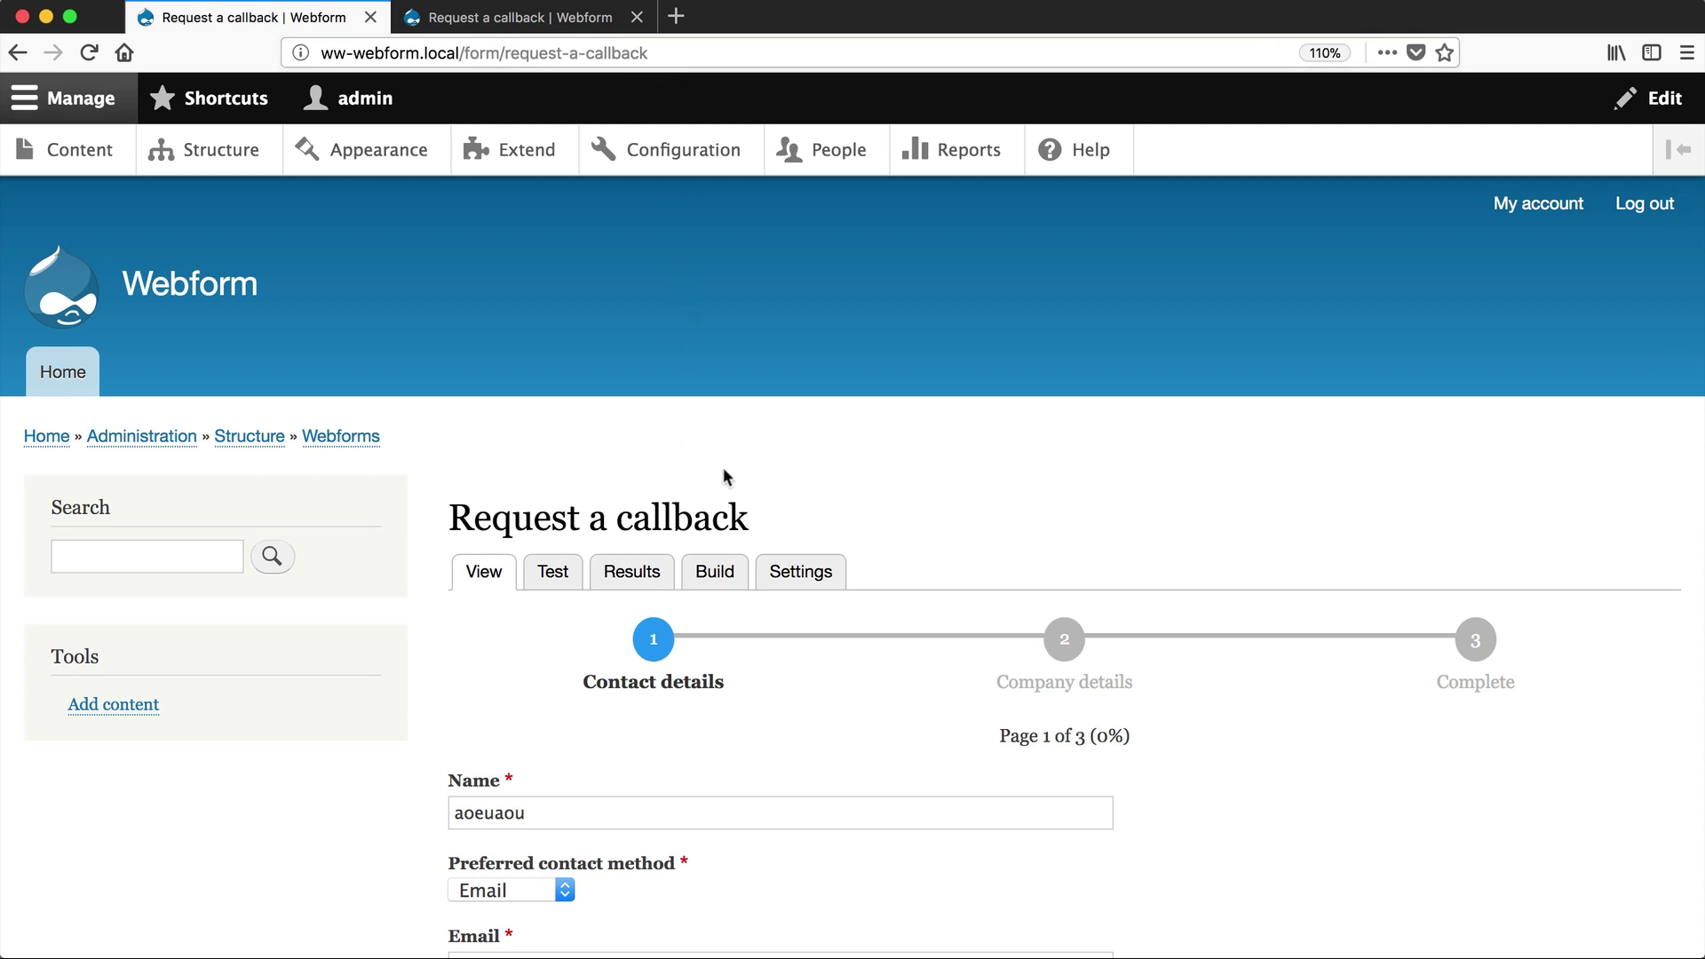
scroll(723, 477, "down", 3)
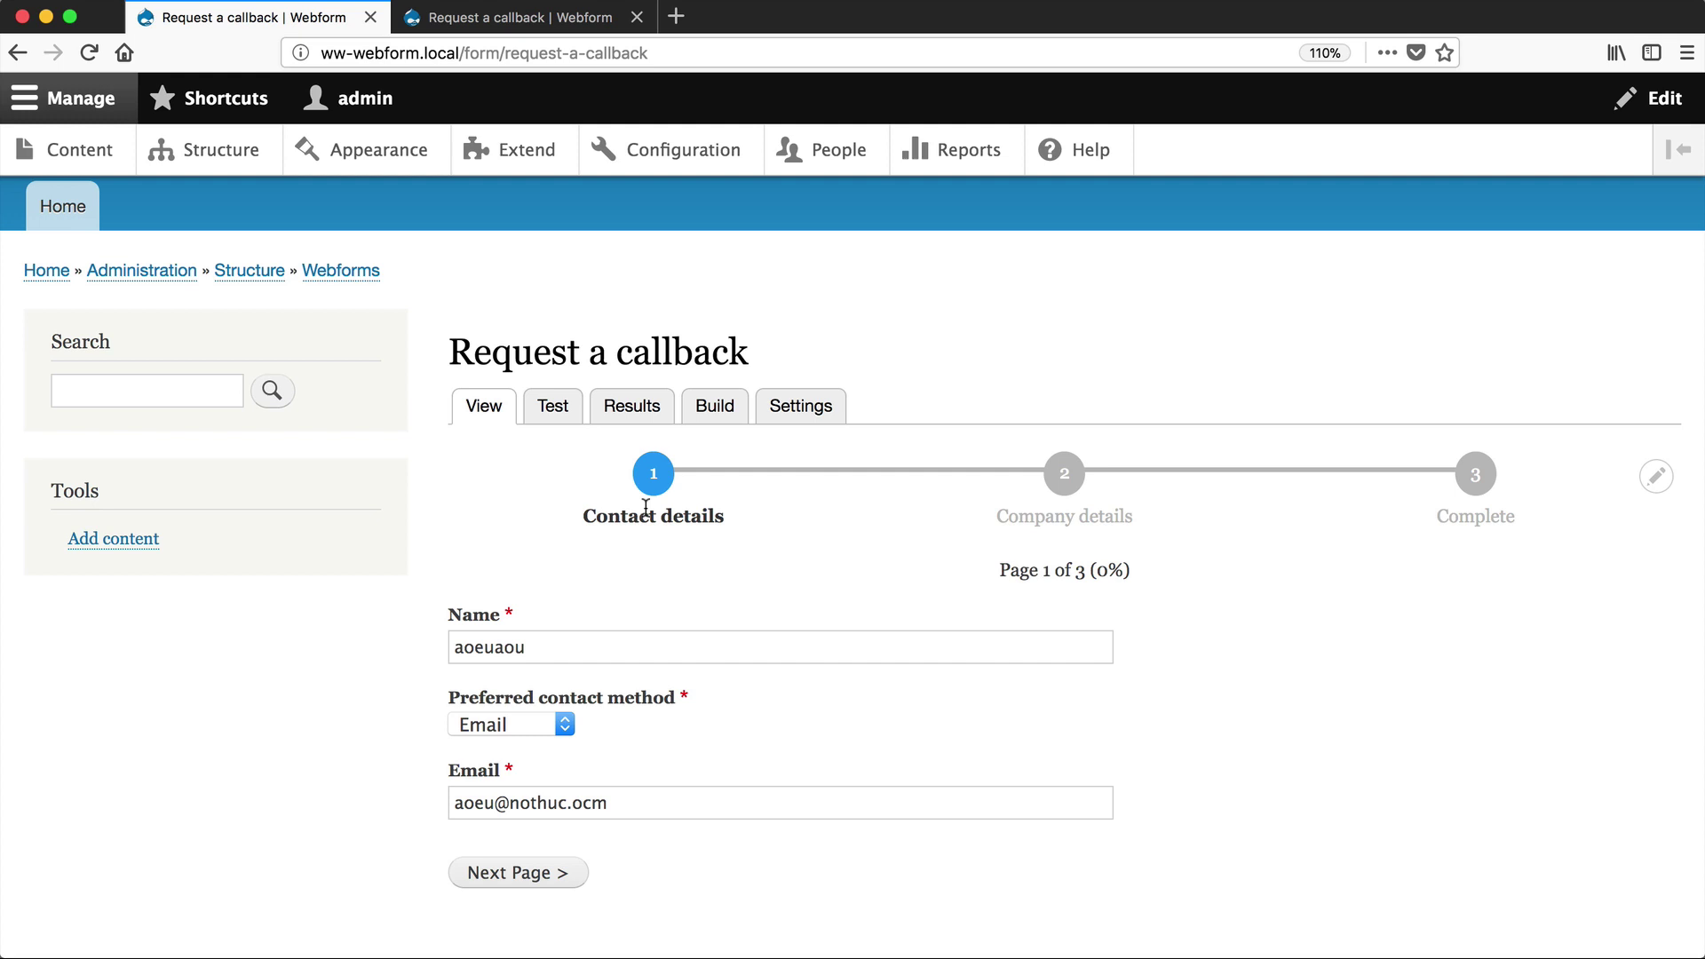
- Set 'Track wizard progress in the URL by' to Page name, save, and return to the form tab
key("ctrl+Tab")
left_click(269, 633)
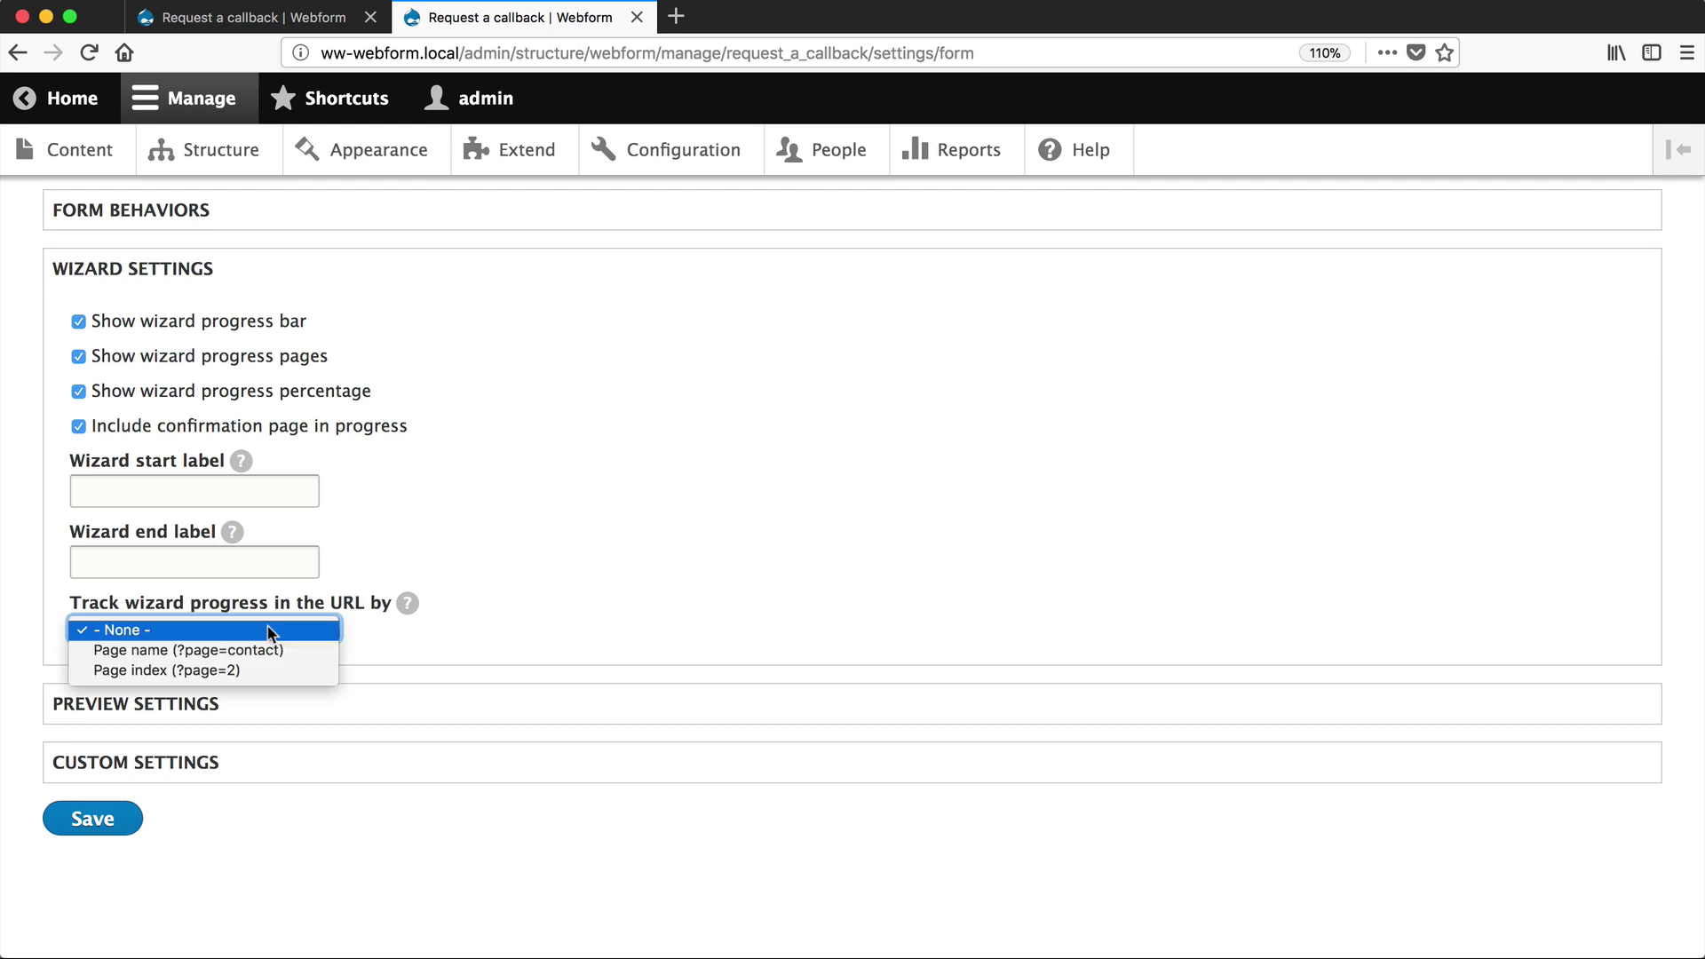
left_click(199, 652)
left_click(105, 821)
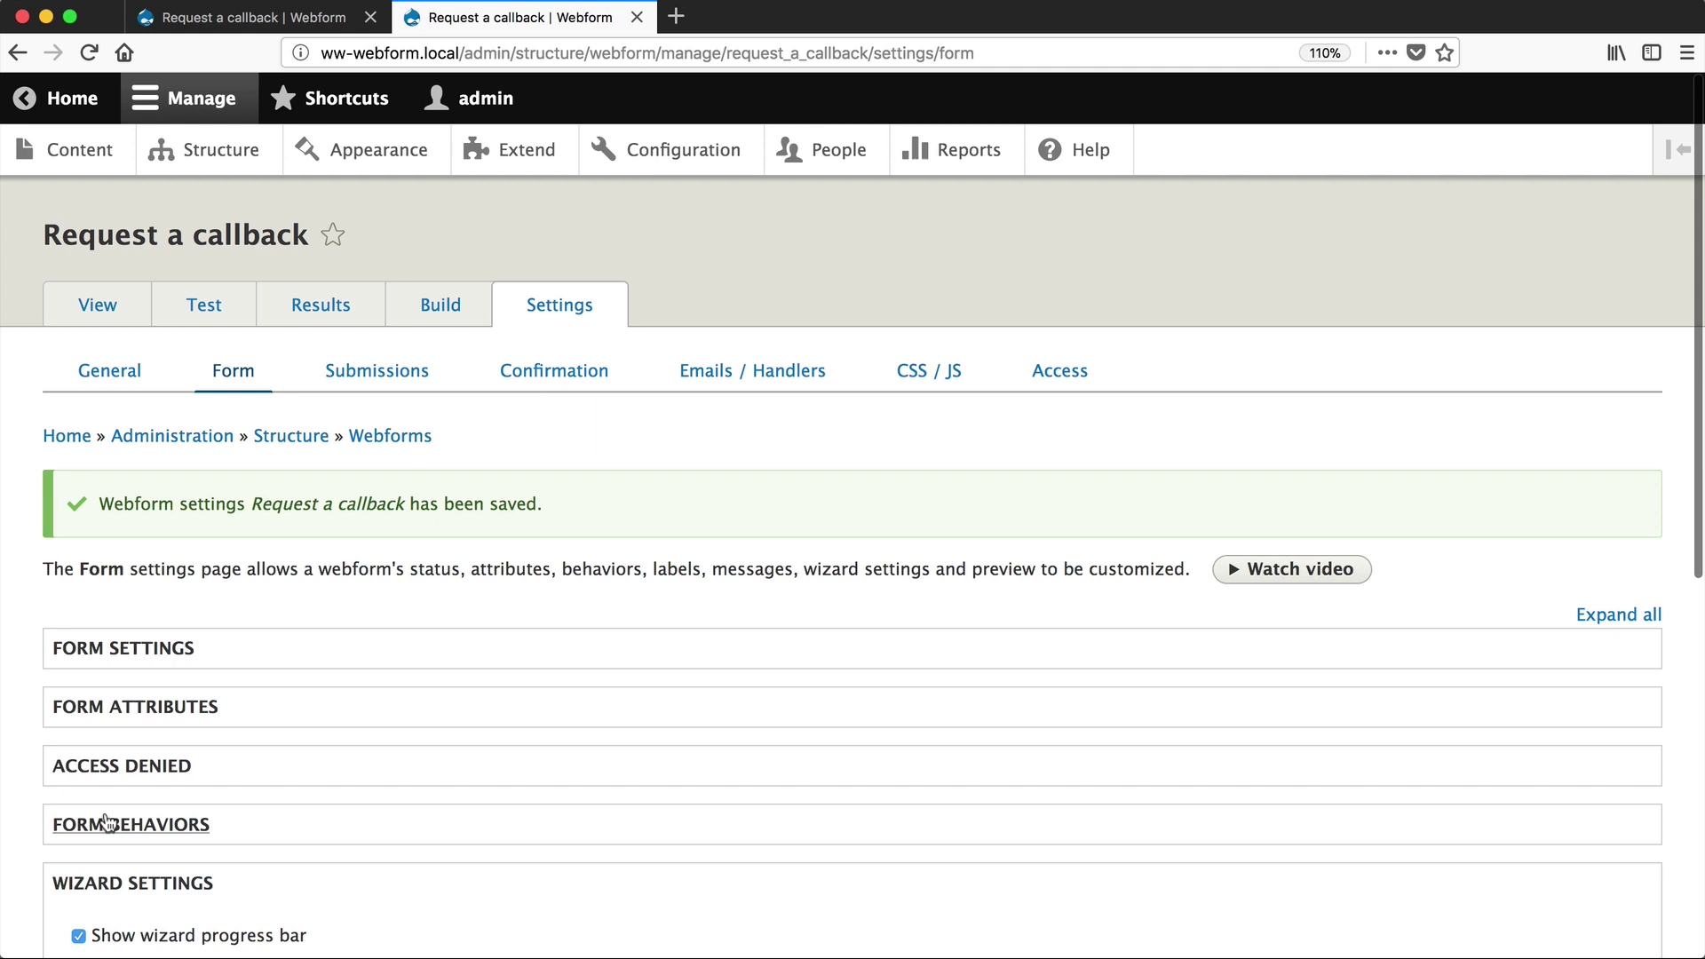
left_click(282, 20)
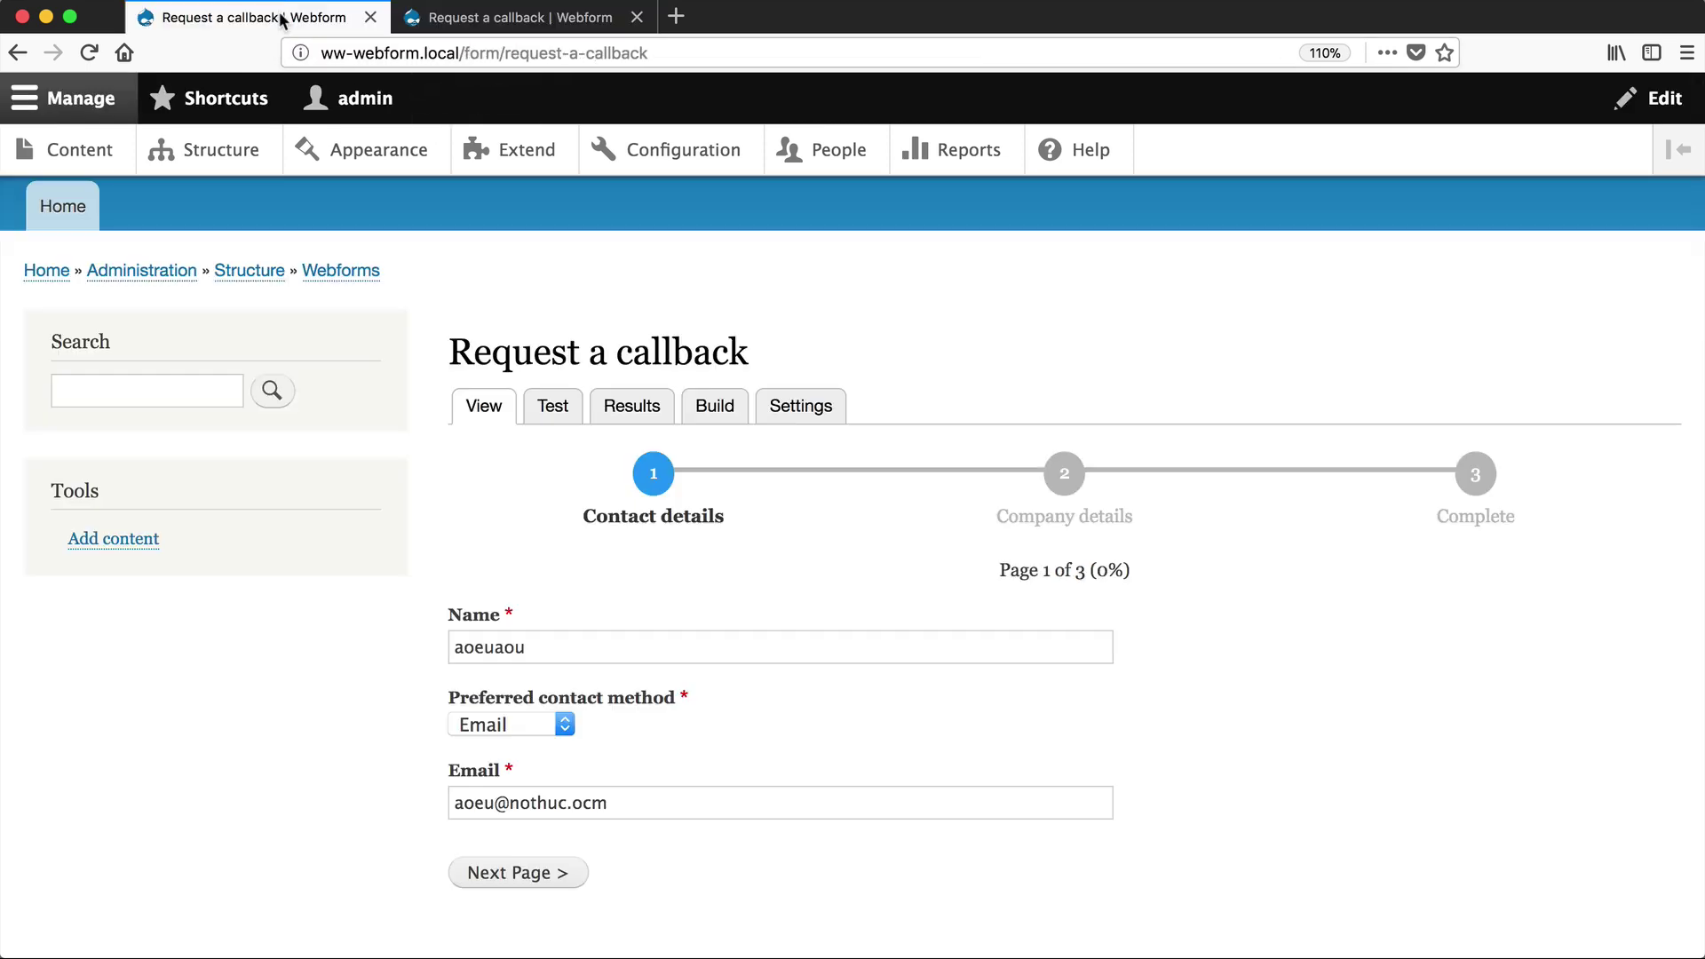
- Reload the form, enter a name, choose Email with a suggested address, and go to Company details
left_click(484, 406)
scroll(486, 462, "down", 4)
left_click(529, 611)
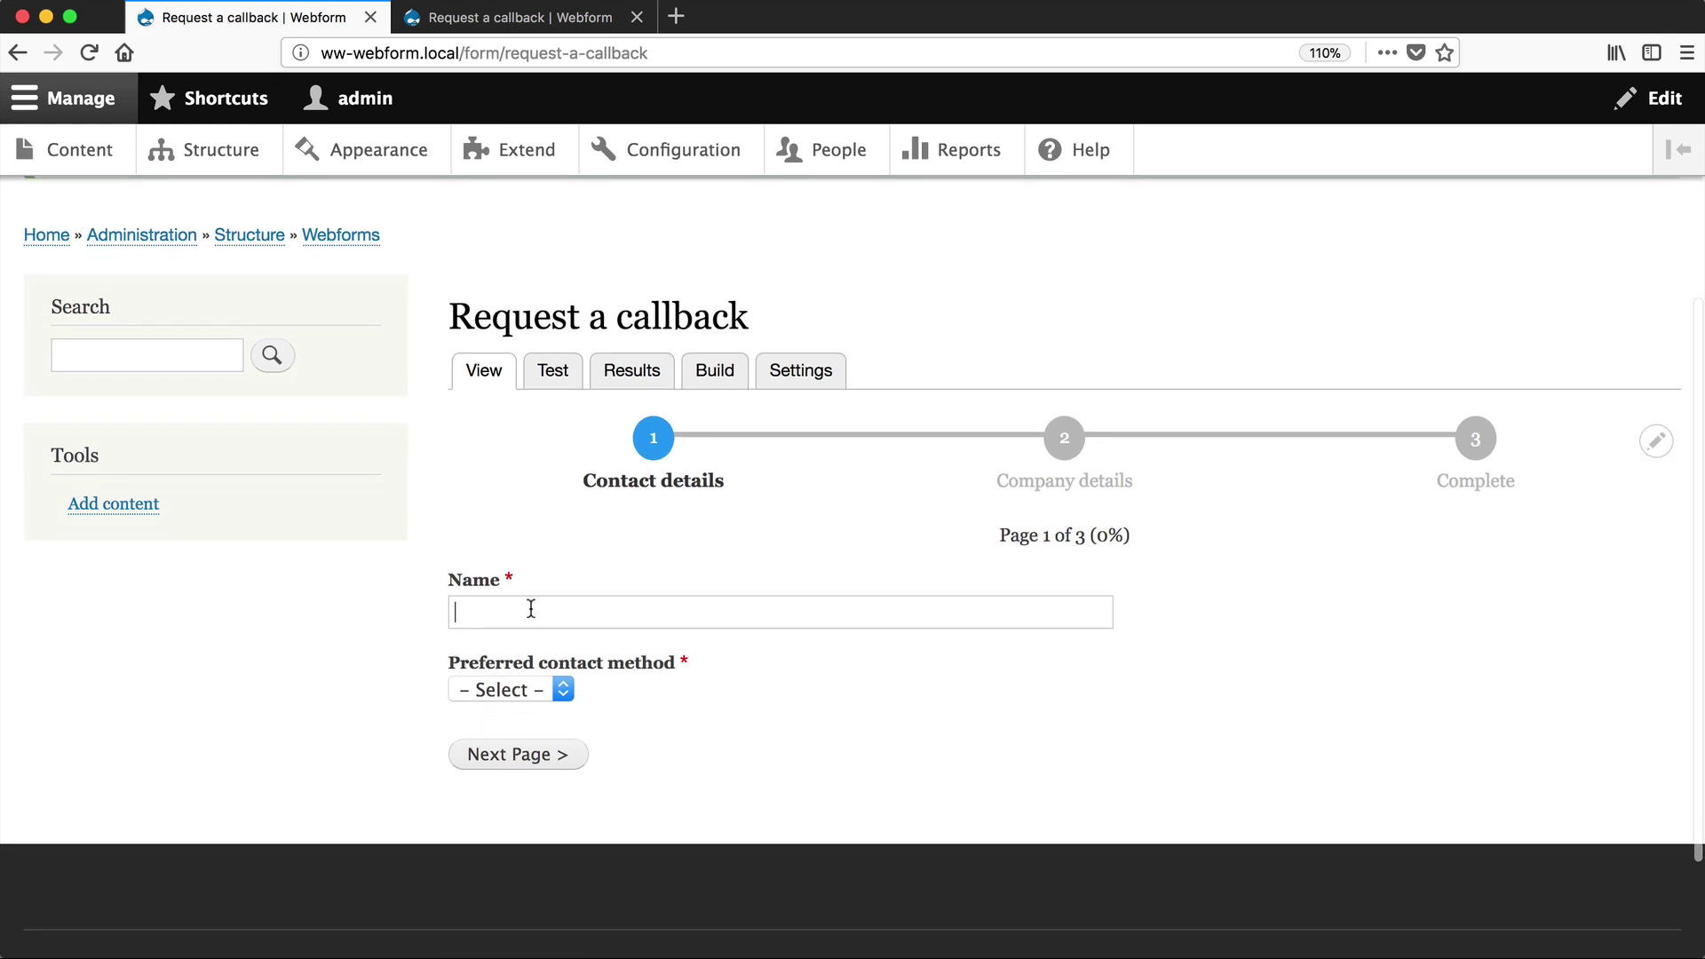
type("aoeuau")
left_click(503, 691)
left_click(491, 709)
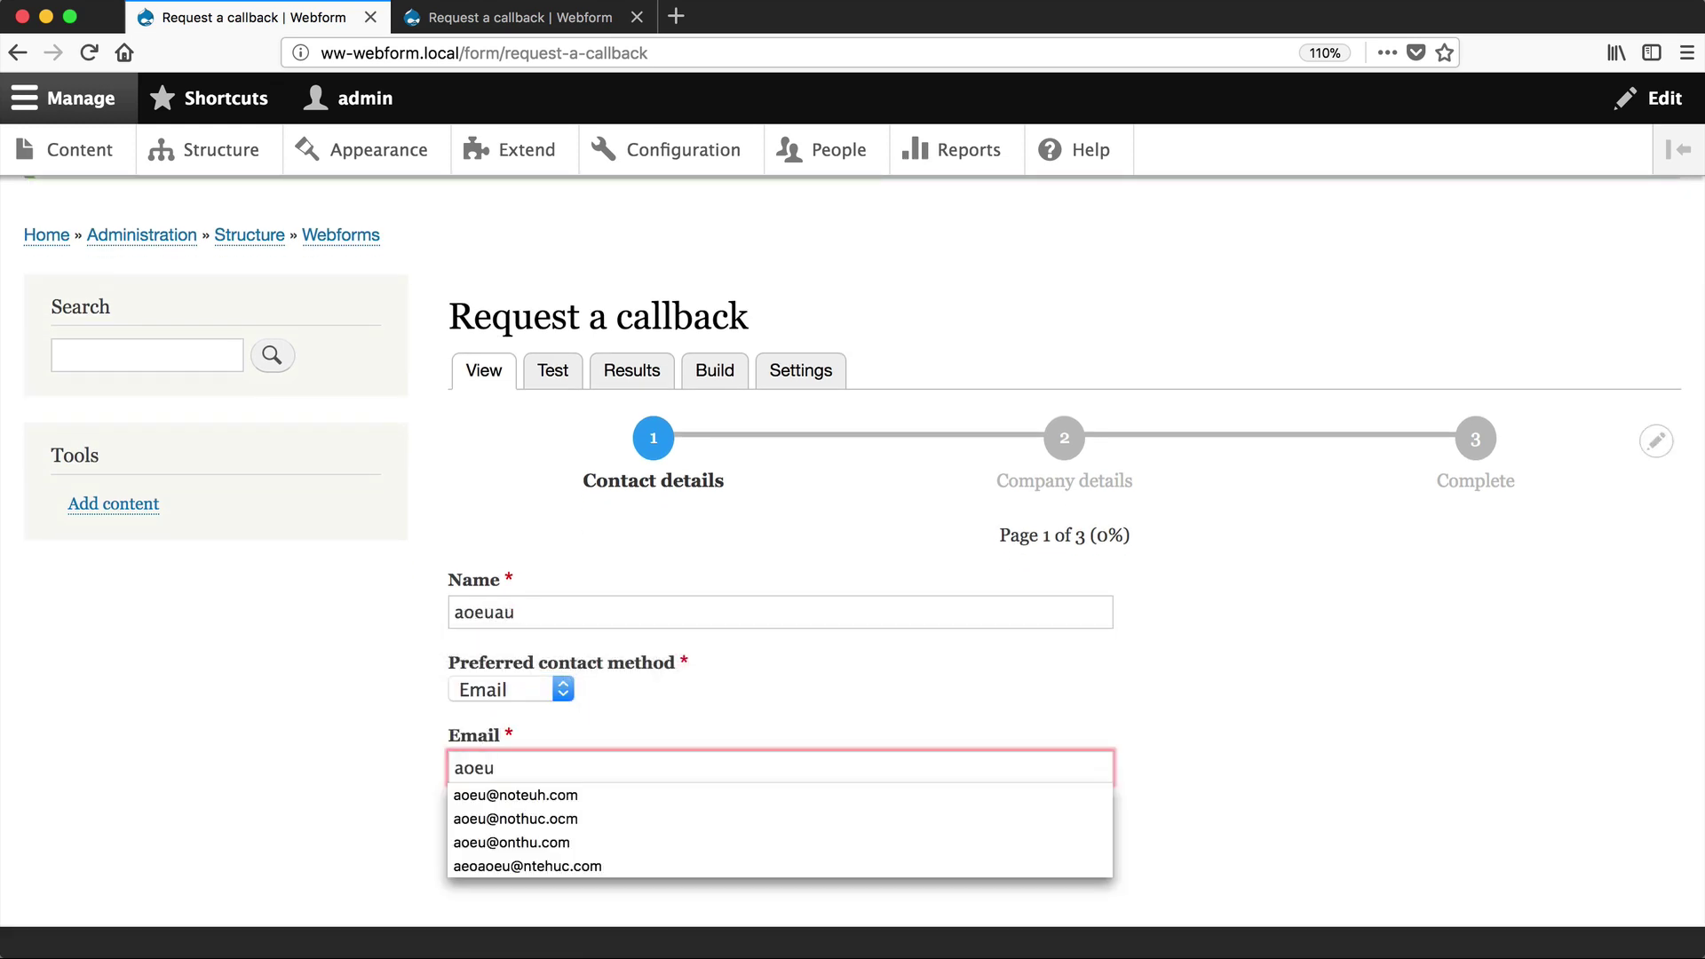
left_click(511, 842)
left_click(544, 941)
- Highlight 'company_details' in the page address to confirm the URL tracking
left_click_drag(655, 53, 821, 53)
left_click(693, 54)
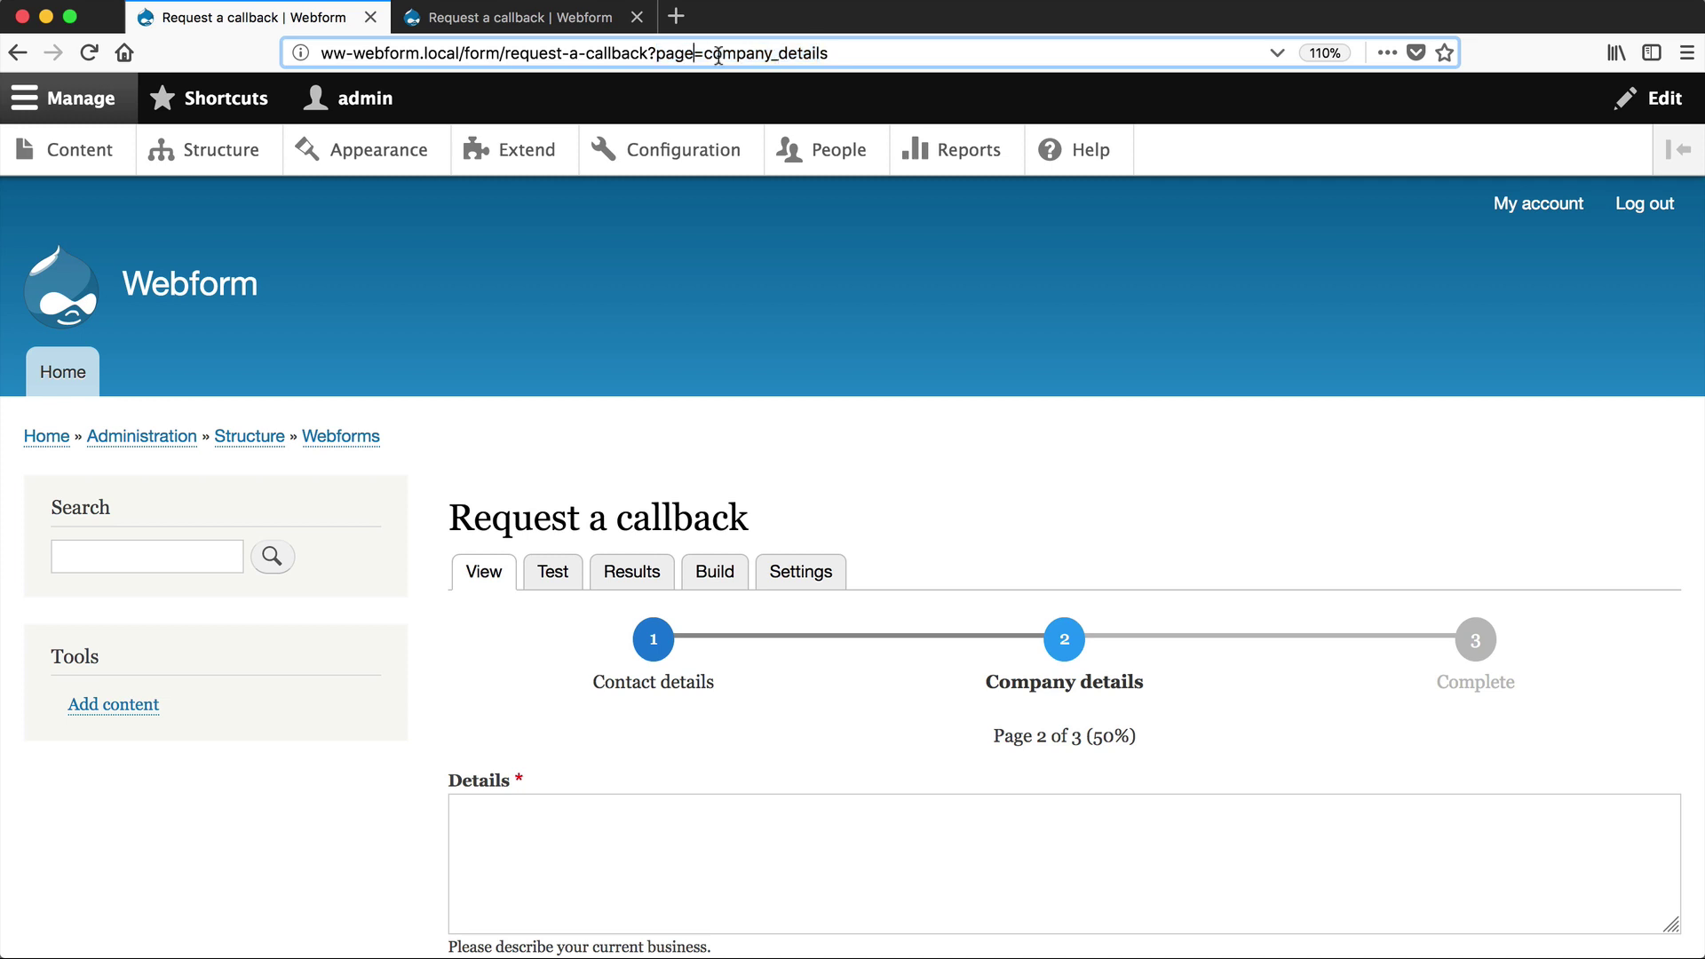
left_click_drag(705, 53, 844, 56)
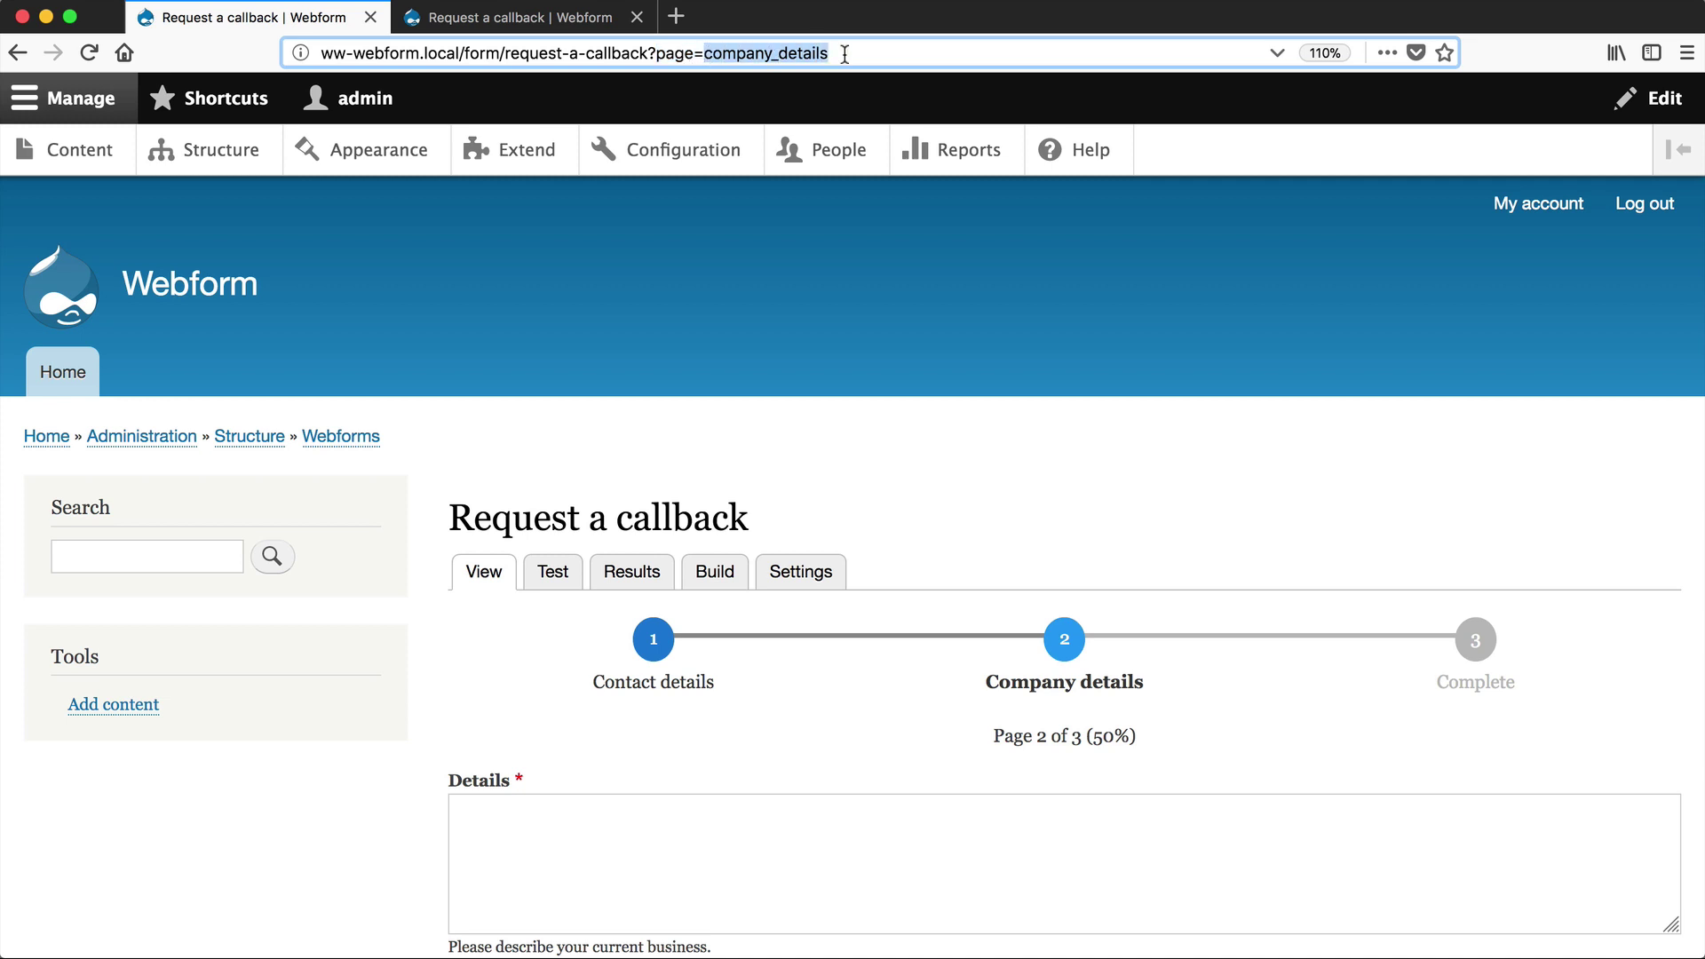
double_click(800, 51)
- Scroll through the Build tab's elements table, then go back to the blank live form
left_click(710, 575)
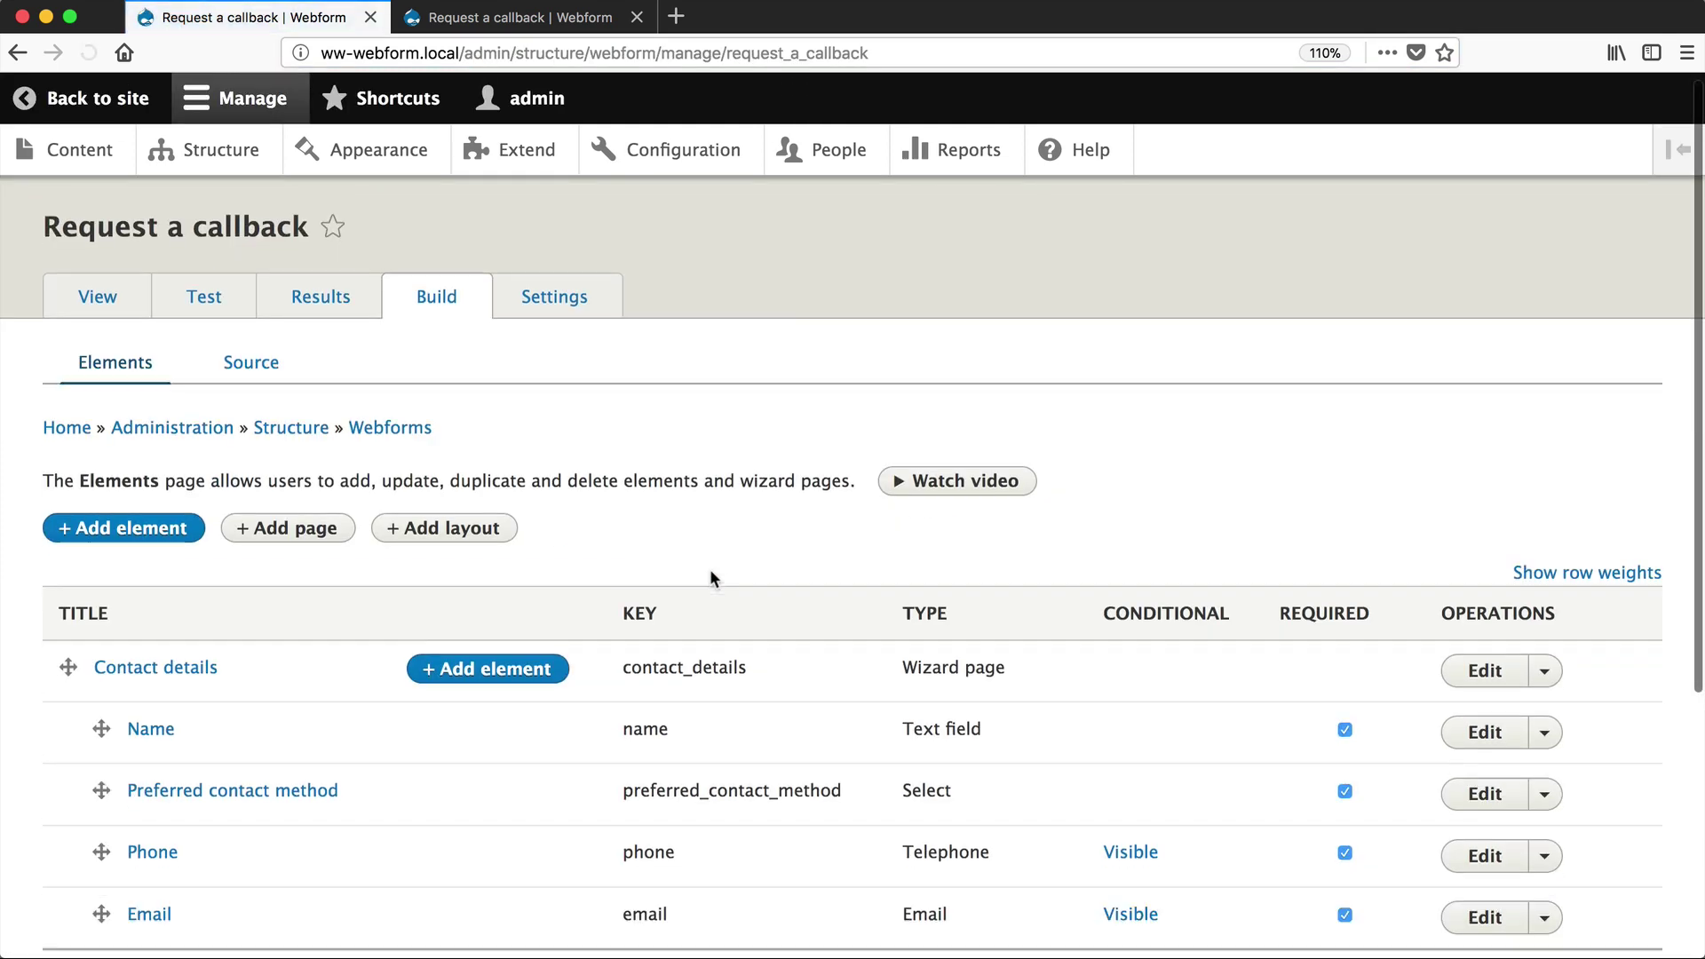
scroll(666, 737, "down", 3)
scroll(646, 635, "up", 3)
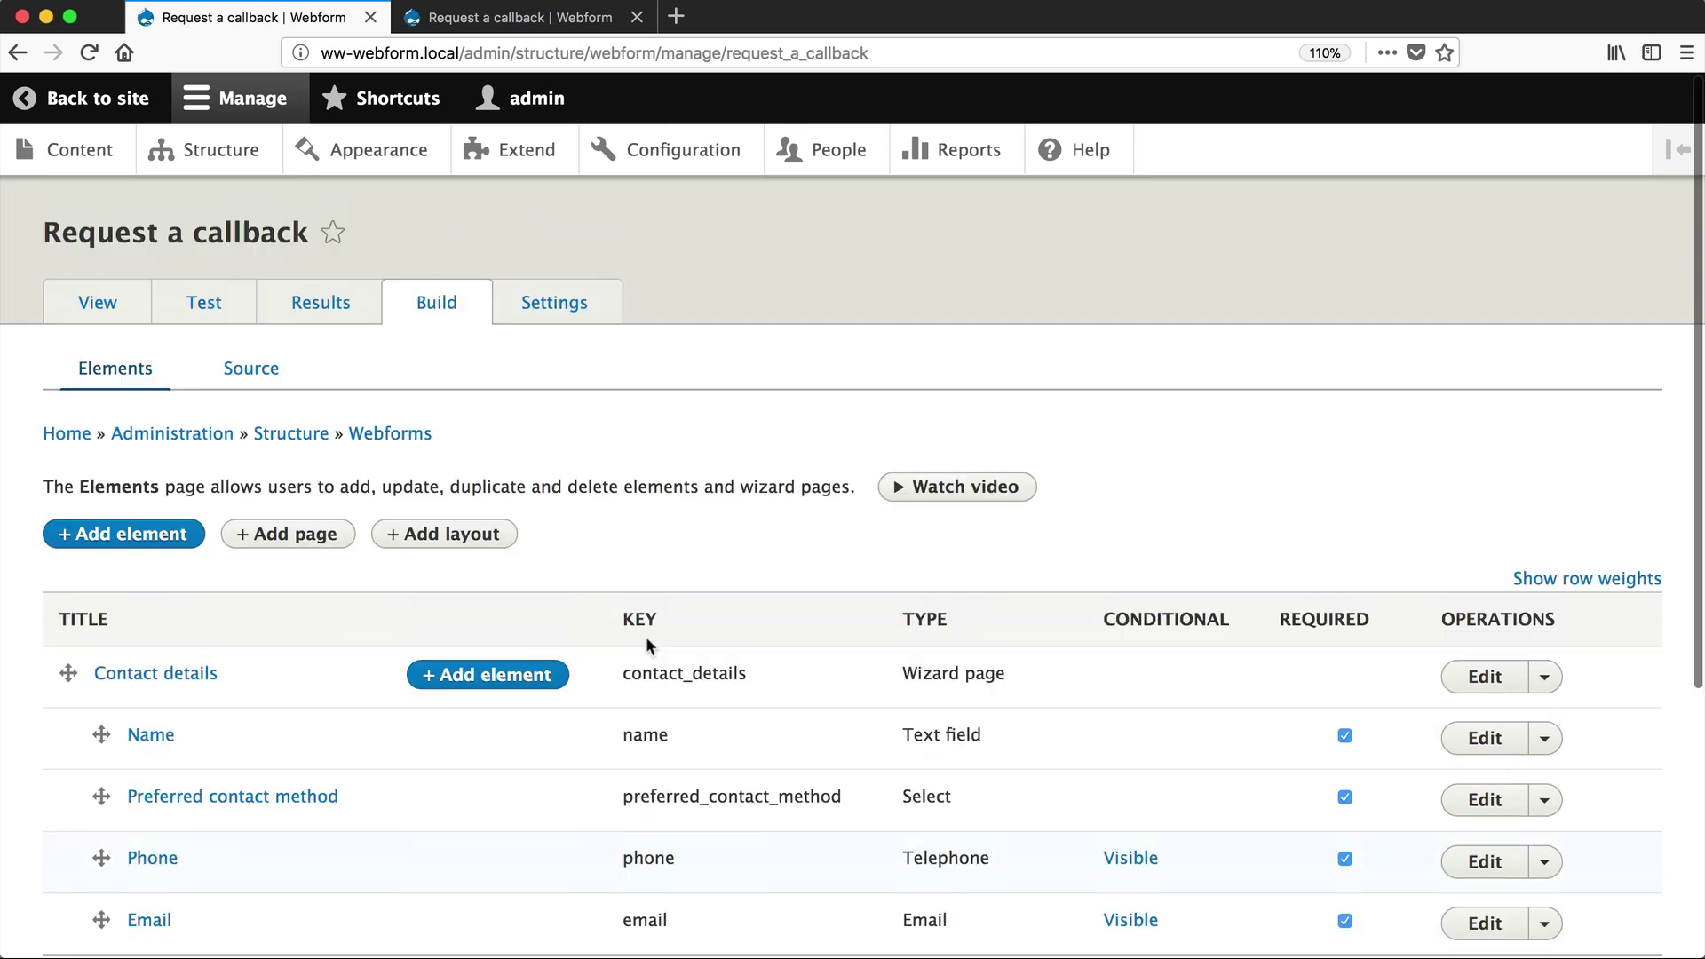
key("super+Left")
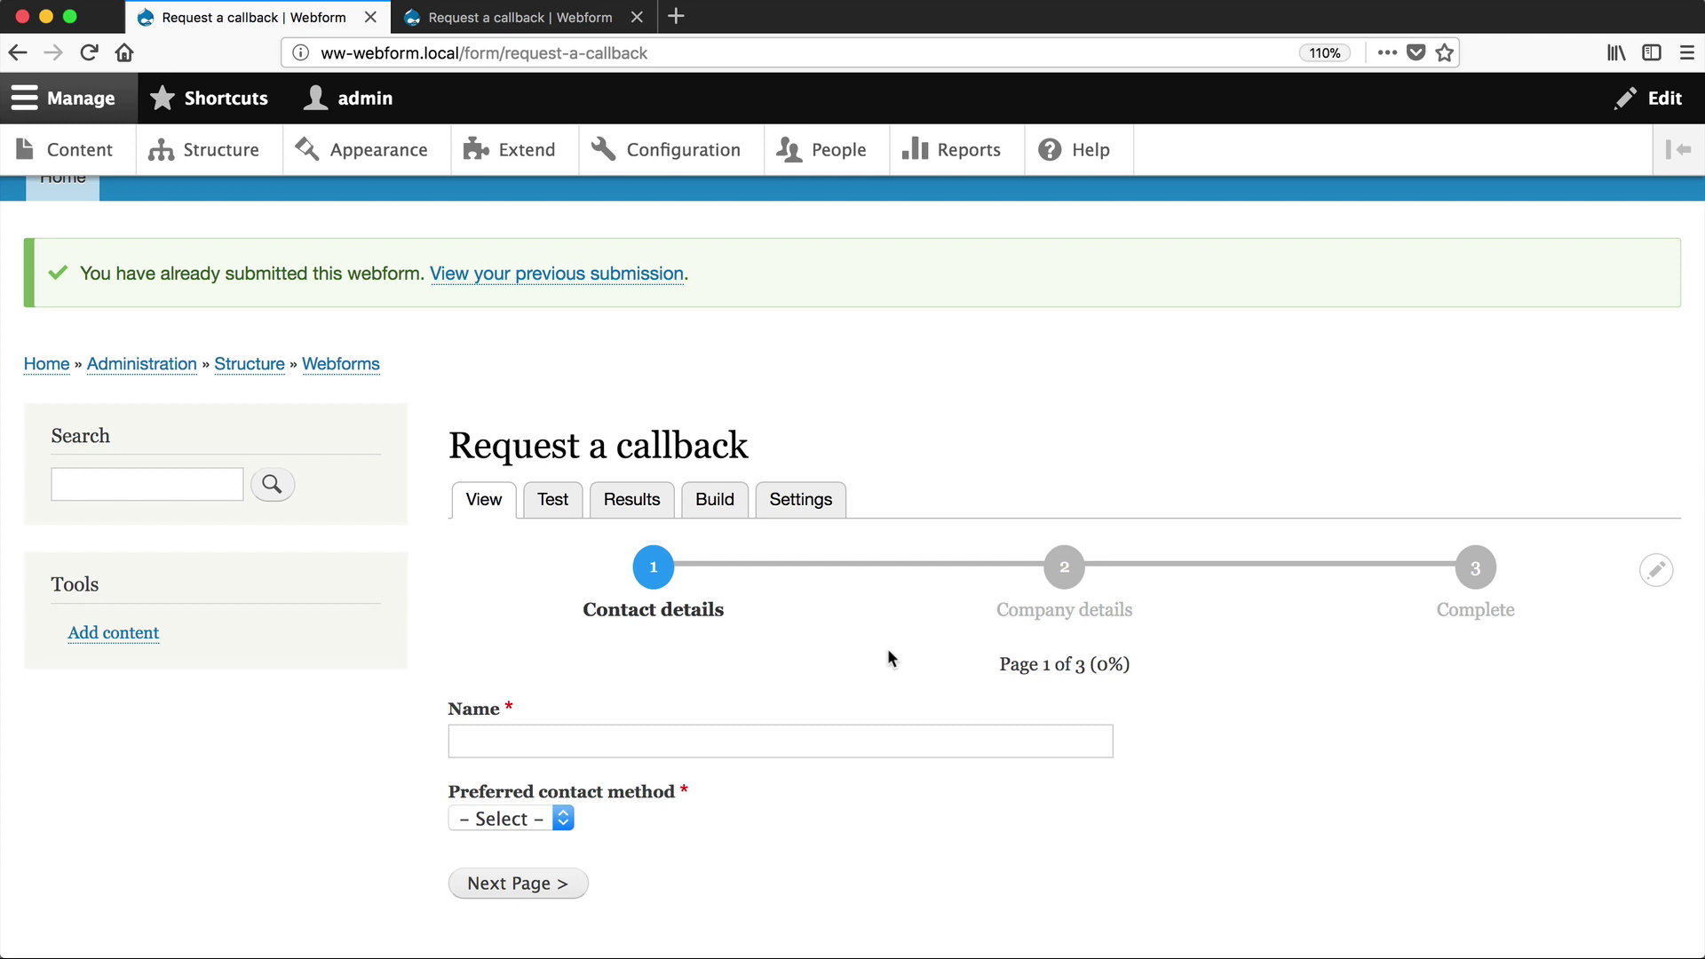
- Reopen the Request a callback Build elements list, scrolled to the Contact details and Company details pages
scroll(888, 651, "down", 1)
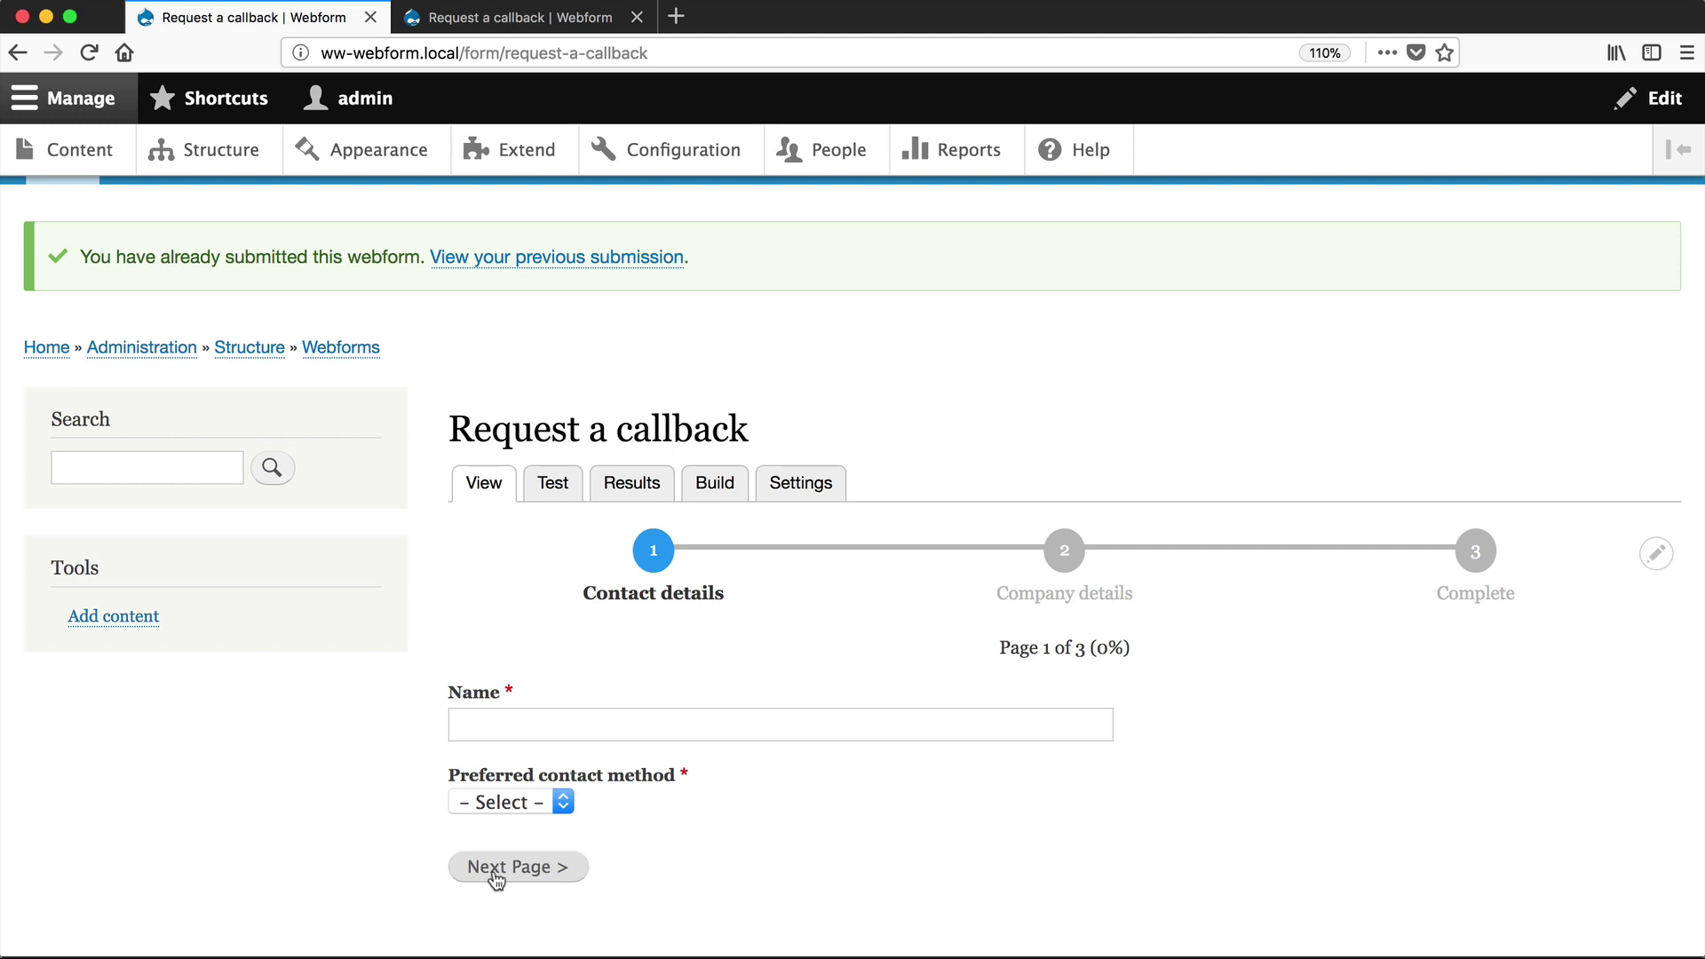
left_click(728, 487)
scroll(727, 478, "down", 2)
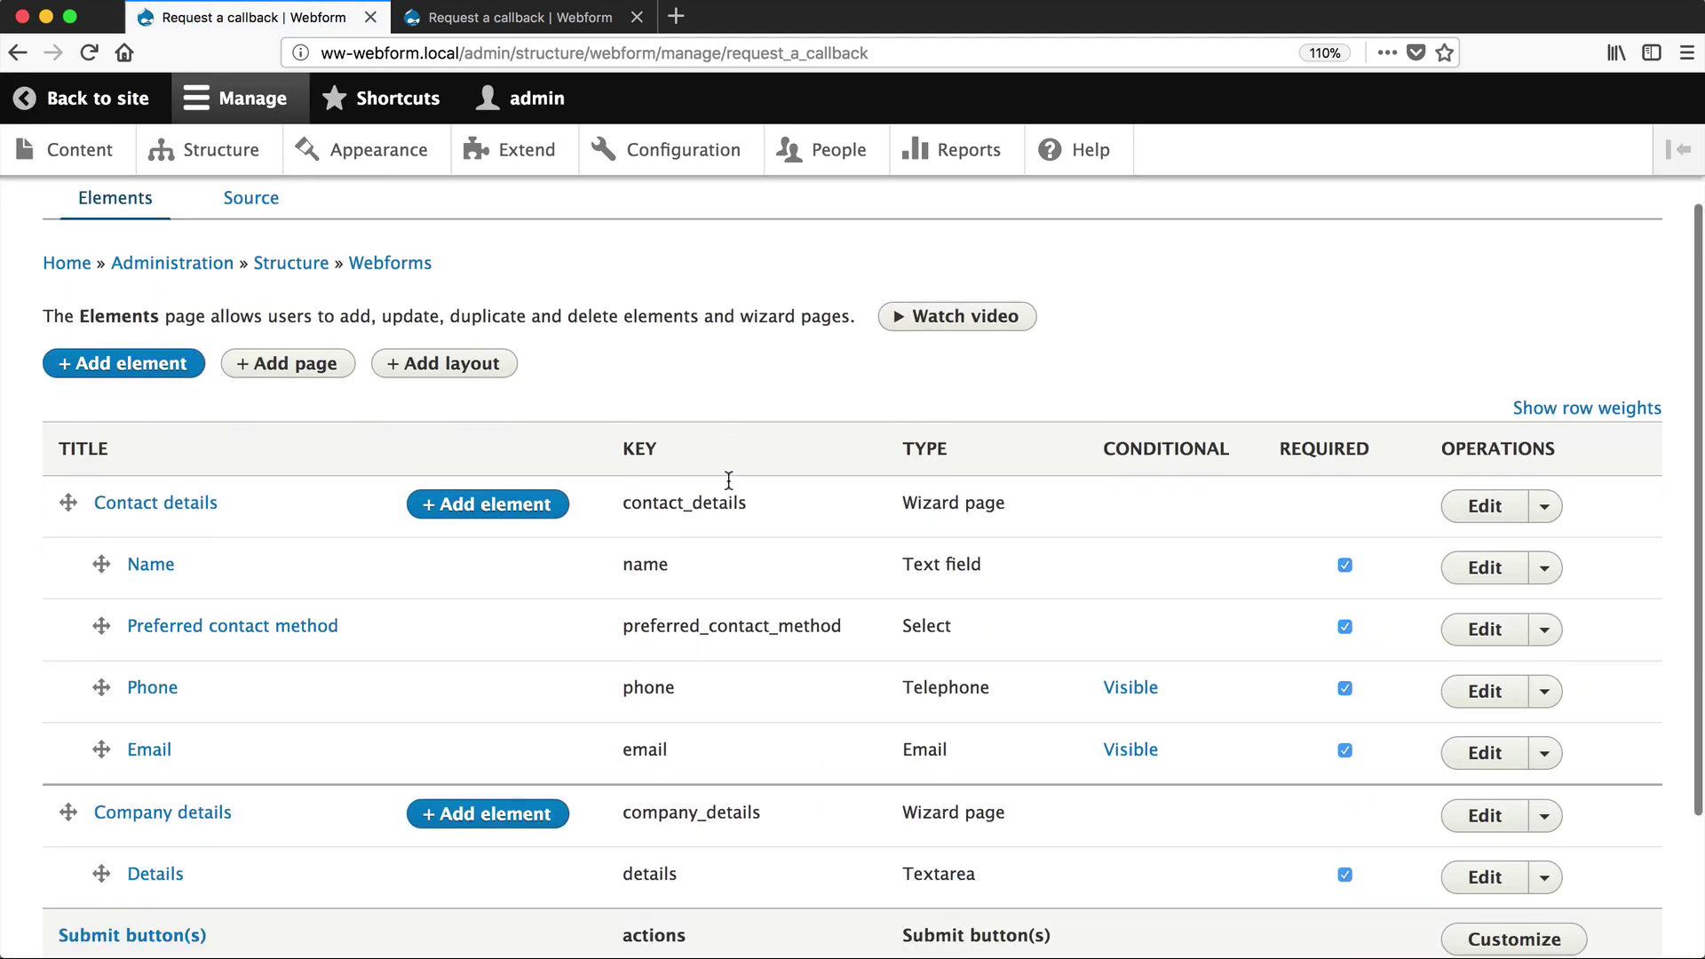
scroll(1509, 506, "down", 1)
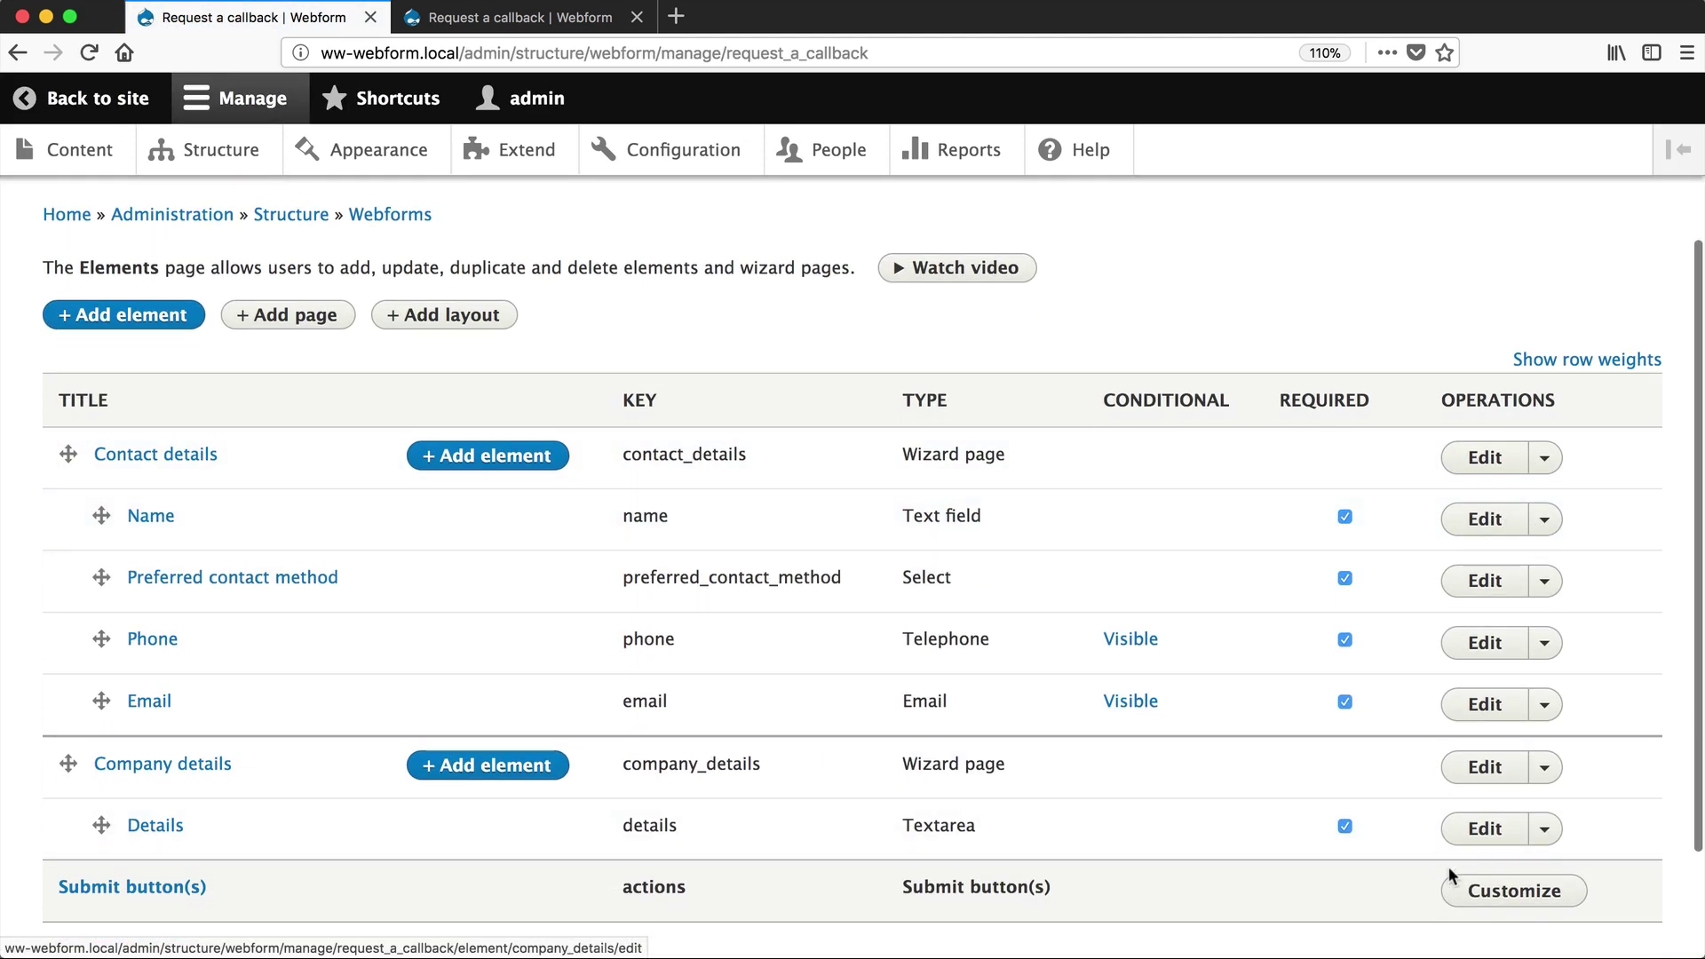
- Enter 'Go to next page' as the Contact details page's Next page button label and save it
left_click(1497, 465)
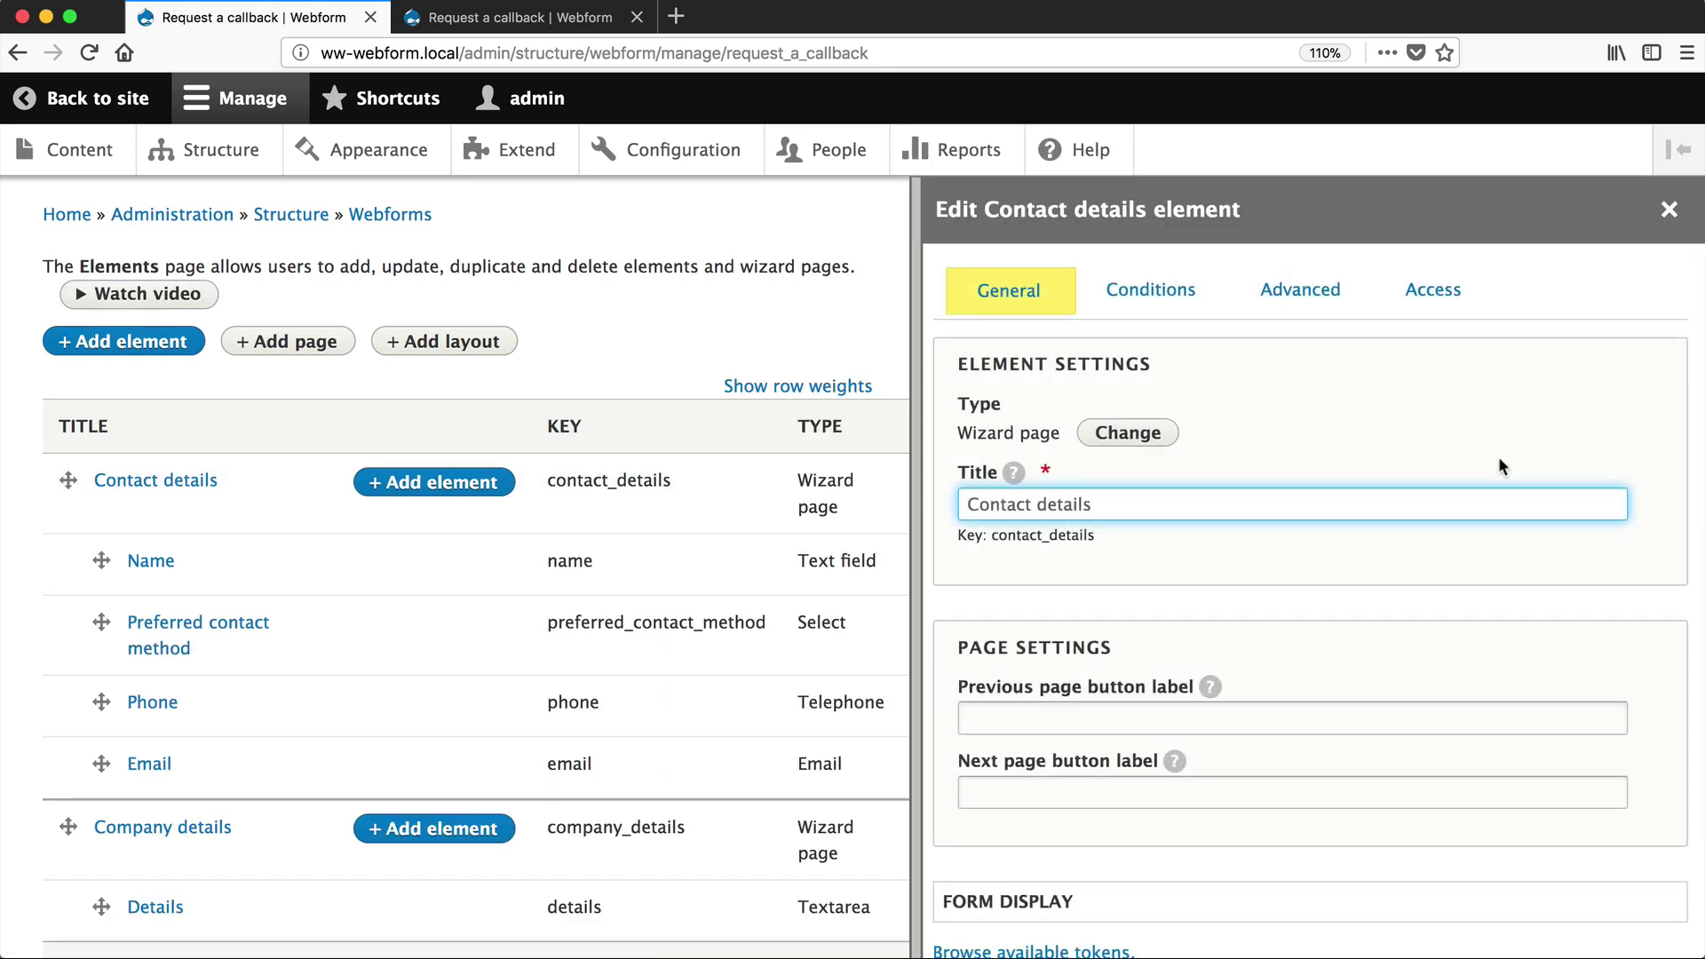
scroll(1498, 465, "down", 2)
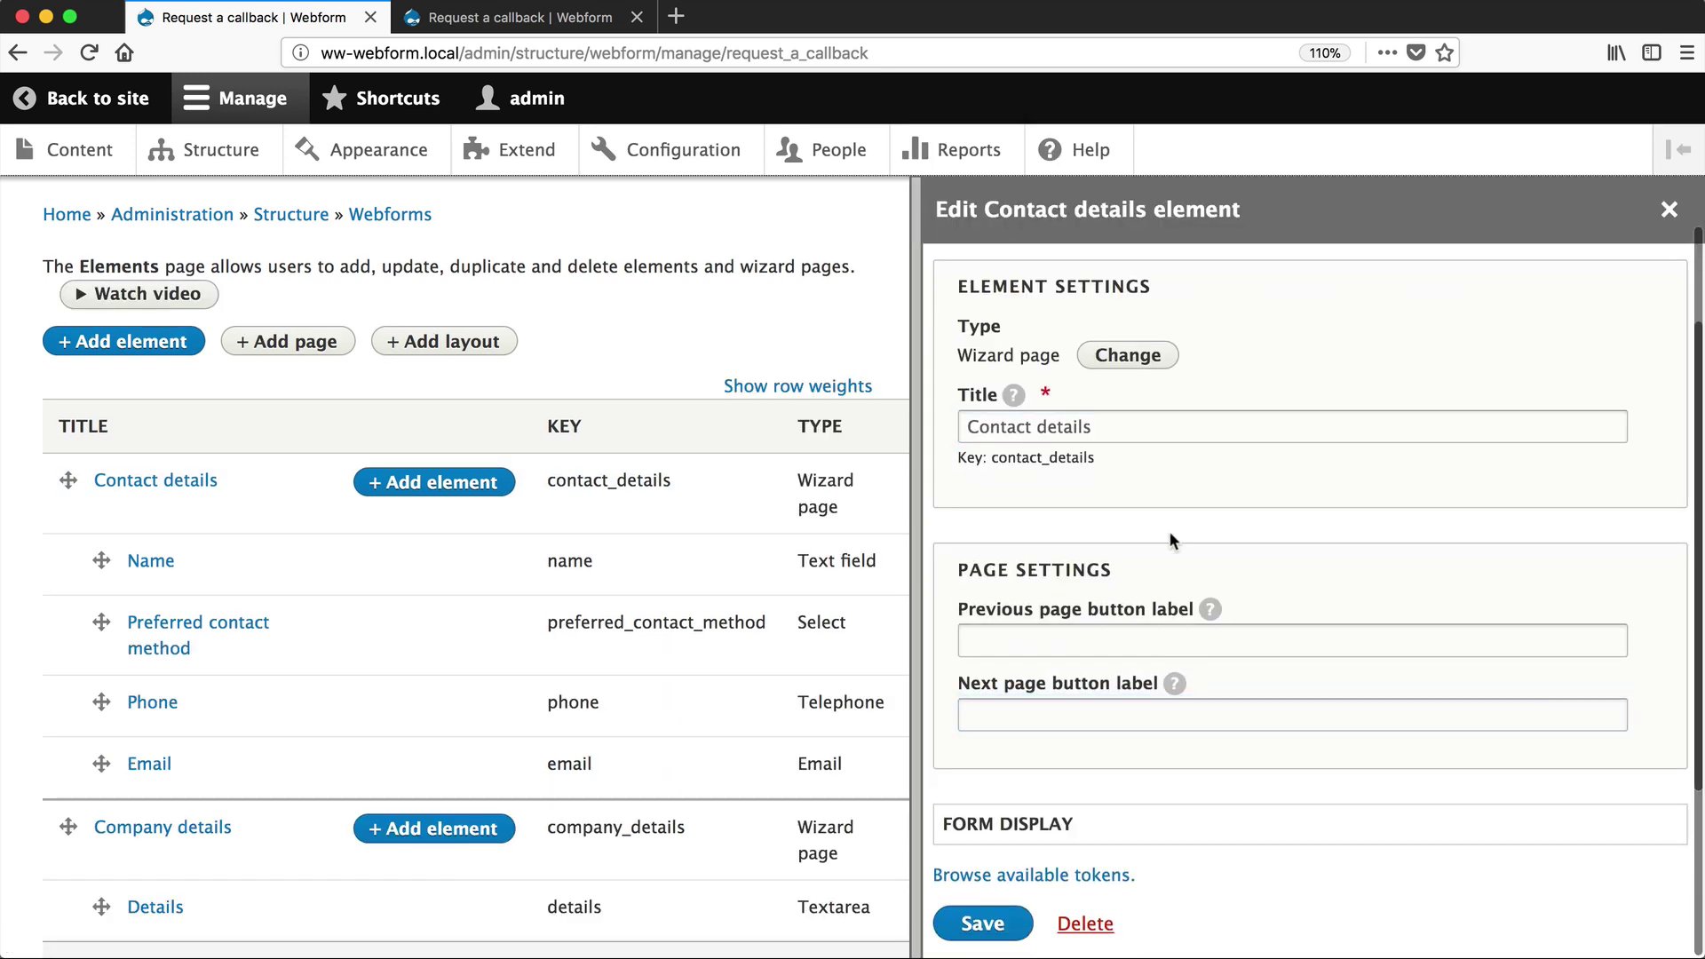
left_click(984, 713)
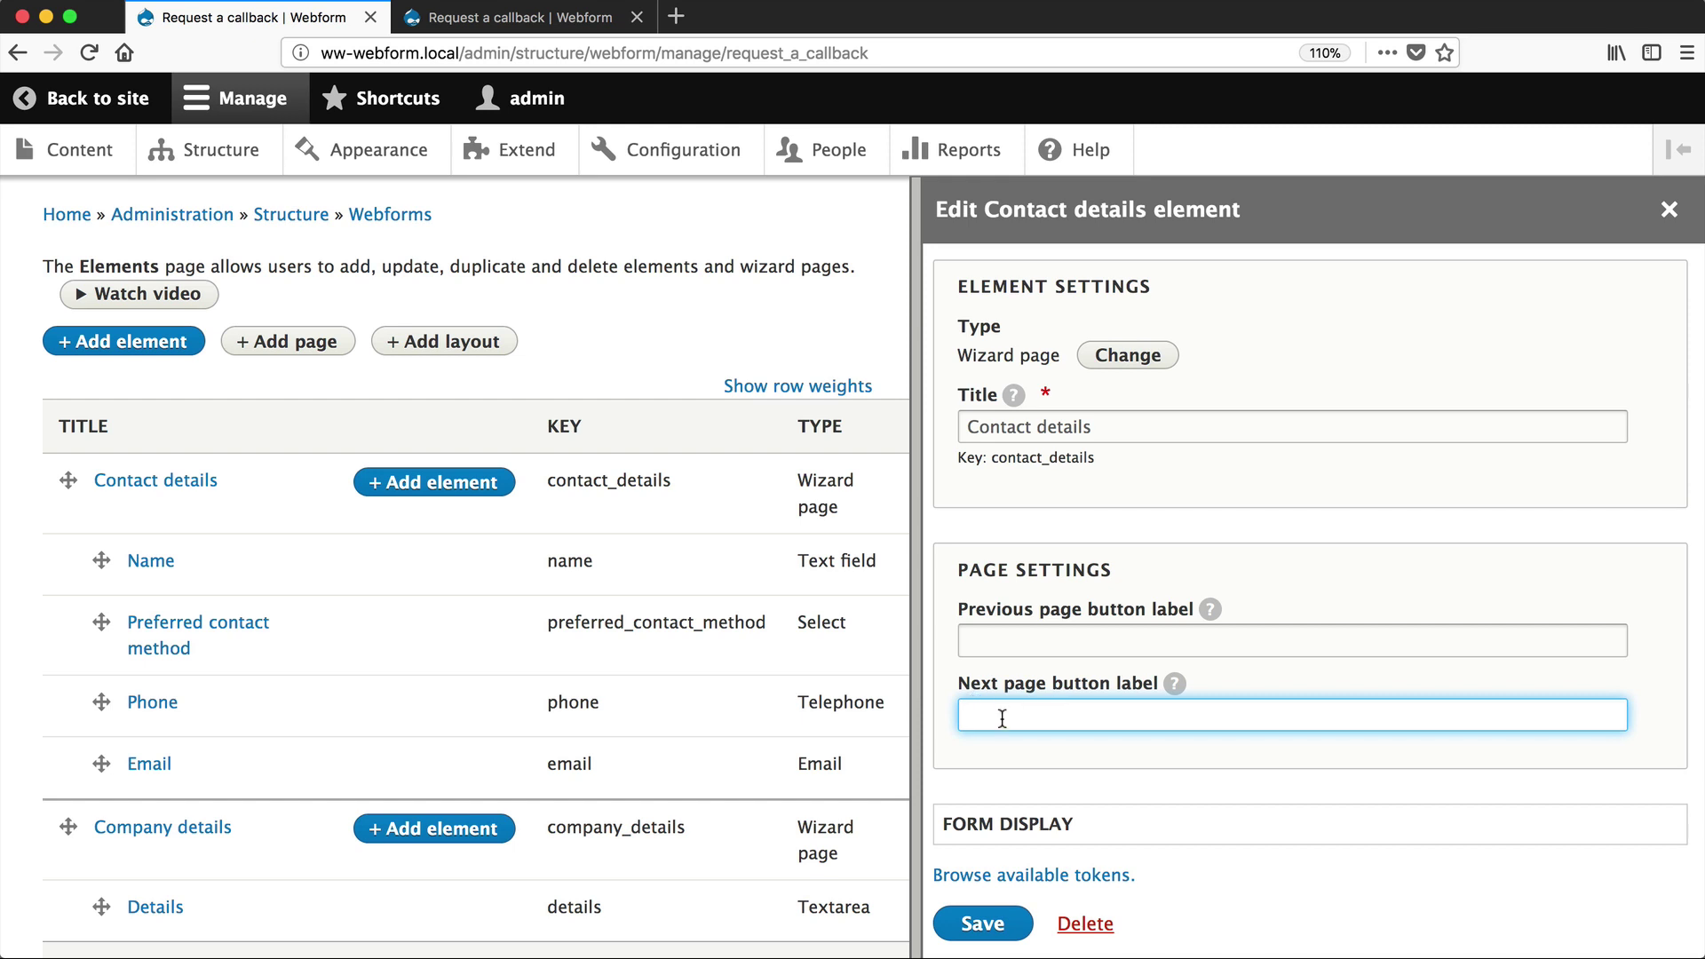
type("Go to next page")
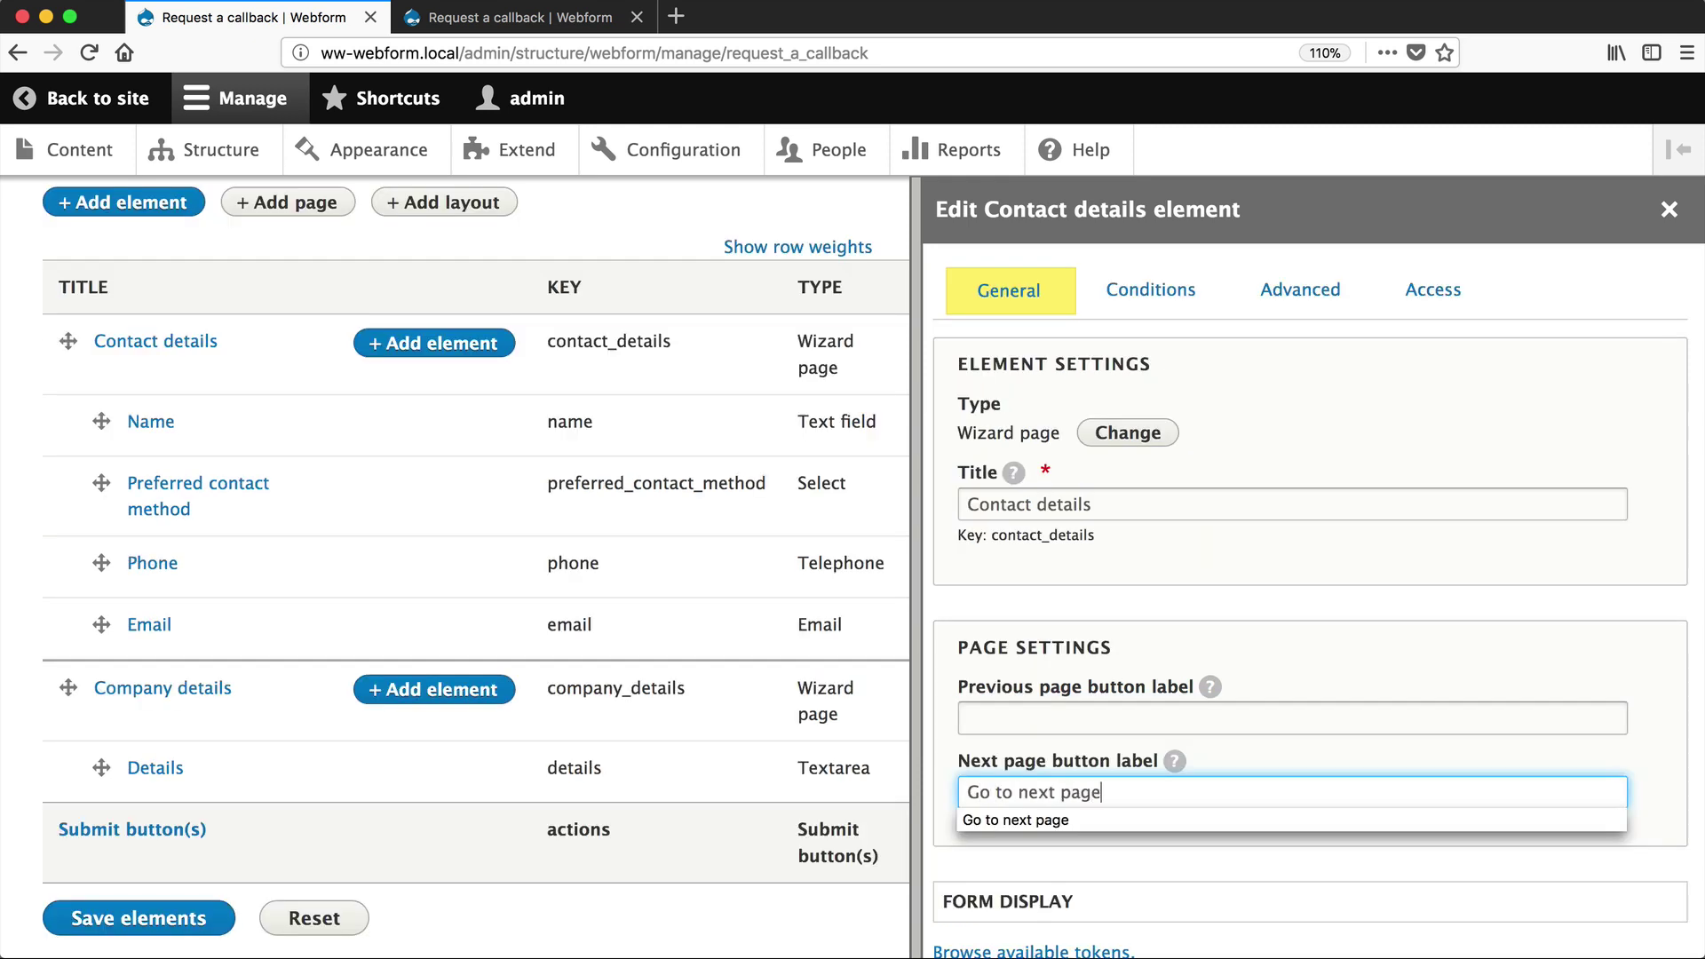
key("Escape")
scroll(1096, 817, "down", 2)
left_click(982, 931)
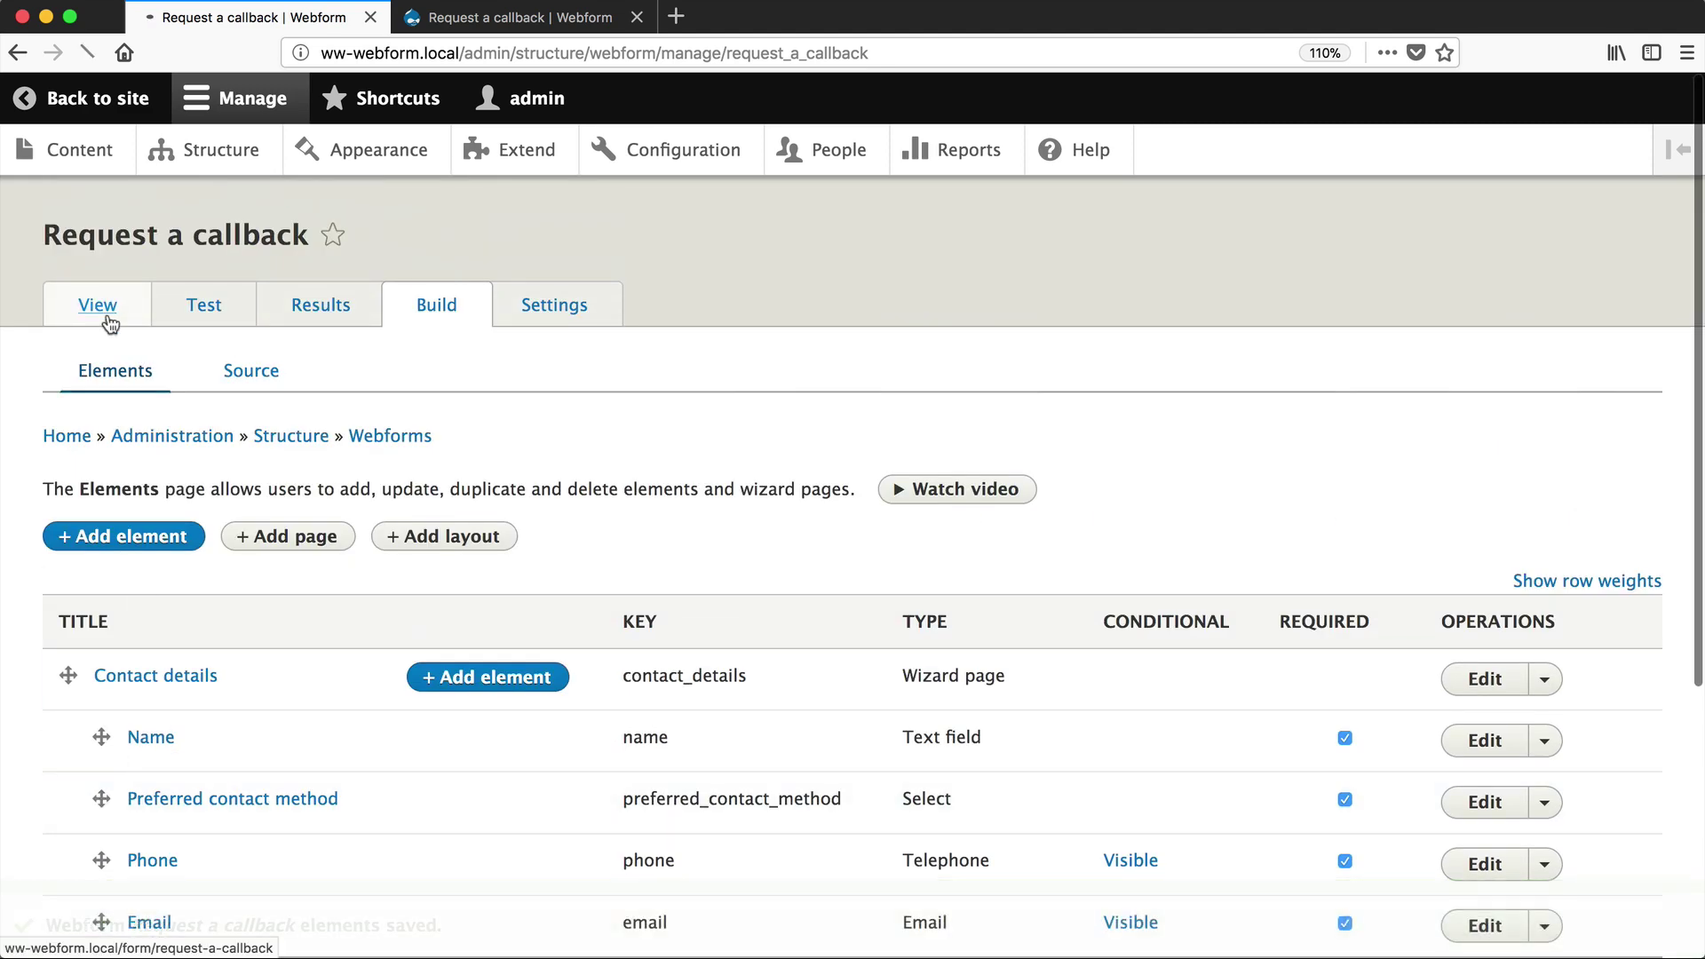
- View the live callback form and scroll to its first page's 'Go to next page' button
left_click(98, 306)
scroll(709, 630, "down", 4)
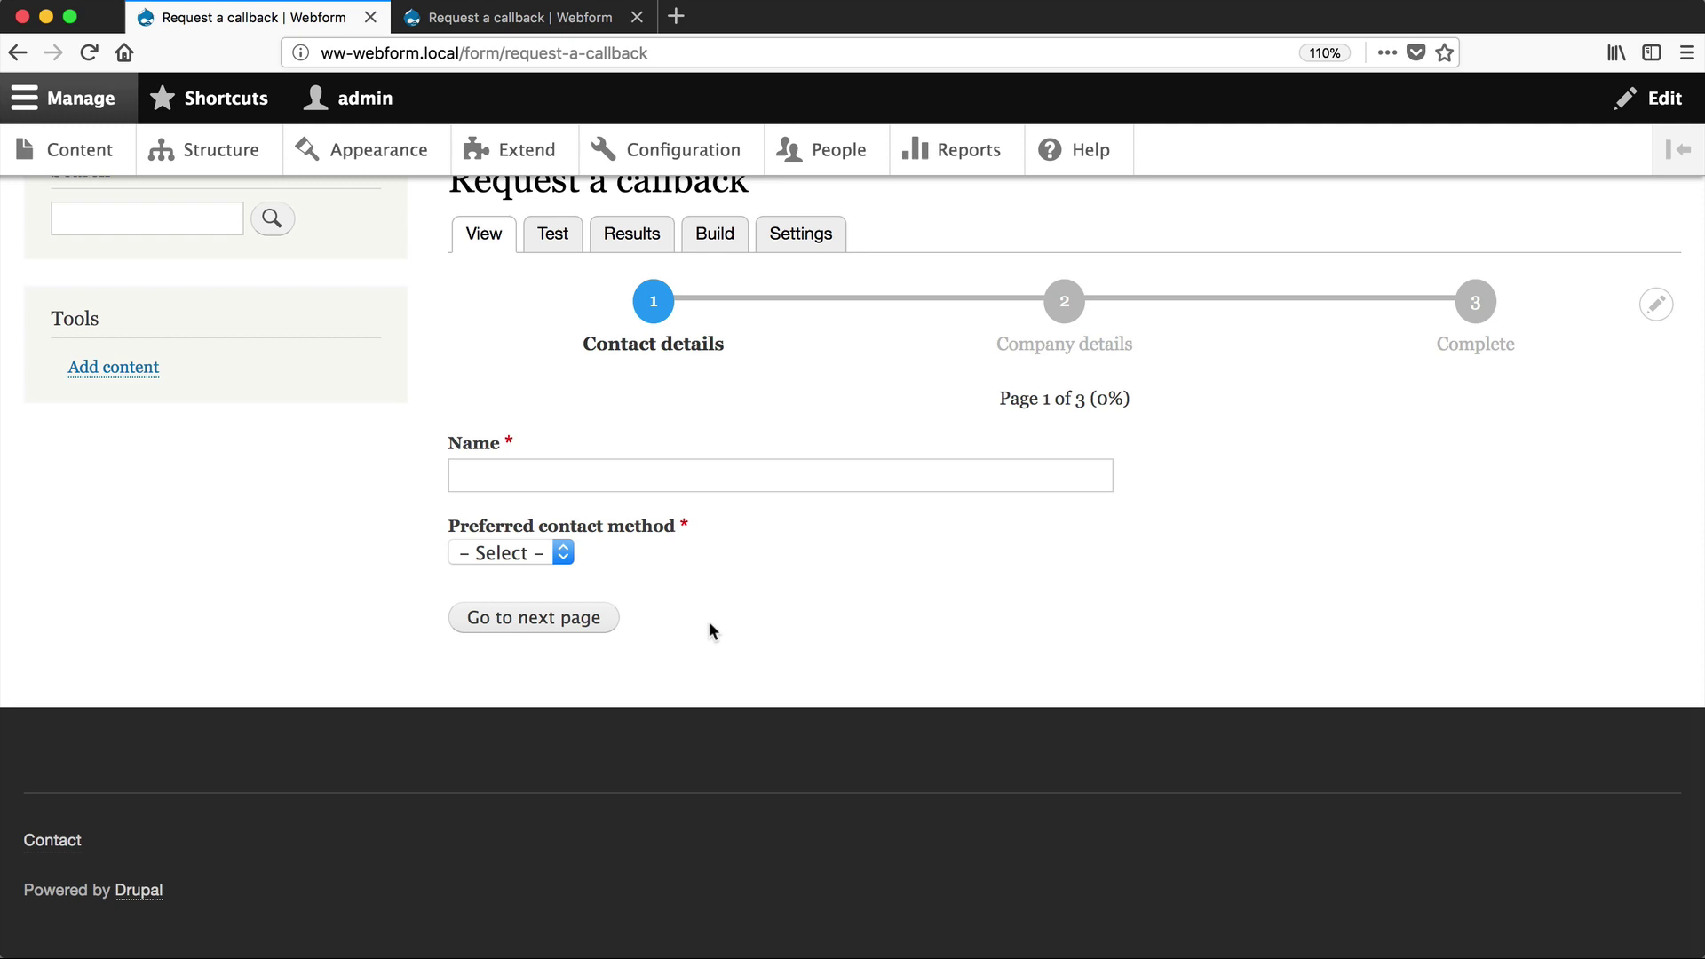